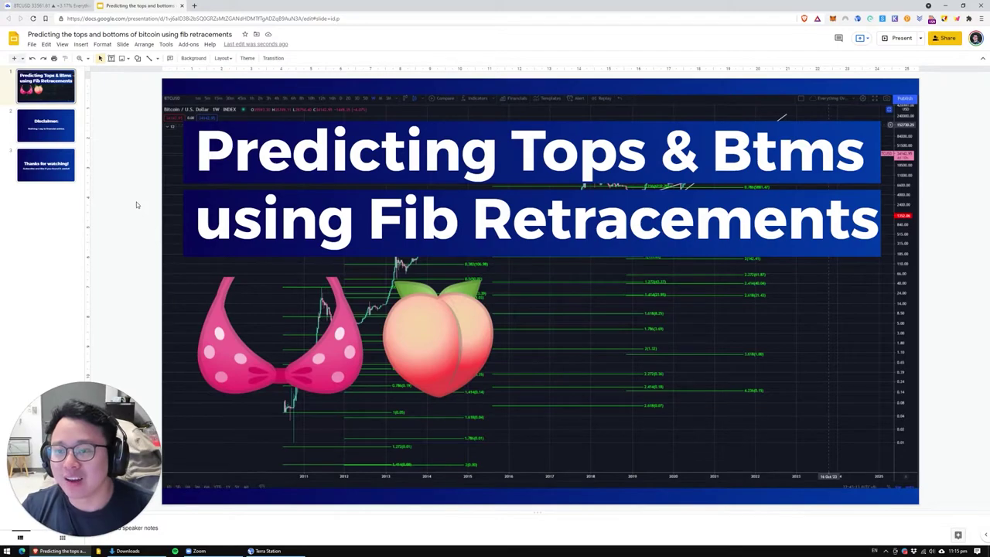
- Switch to the TradingView BTCUSD weekly chart and bring the earliest price history, from 2010, into view
key("ctrl+shift+Tab")
left_click_drag(179, 207, 313, 108)
scroll(263, 208, "up", 2)
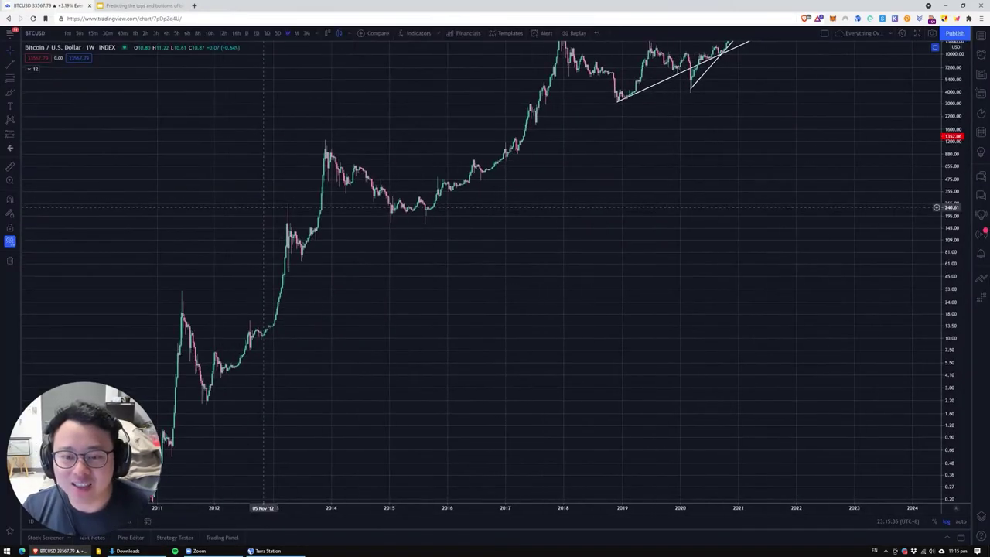
left_click_drag(950, 188, 900, 320)
scroll(573, 352, "down", 2)
left_click_drag(499, 388, 615, 275)
scroll(614, 275, "up", 2)
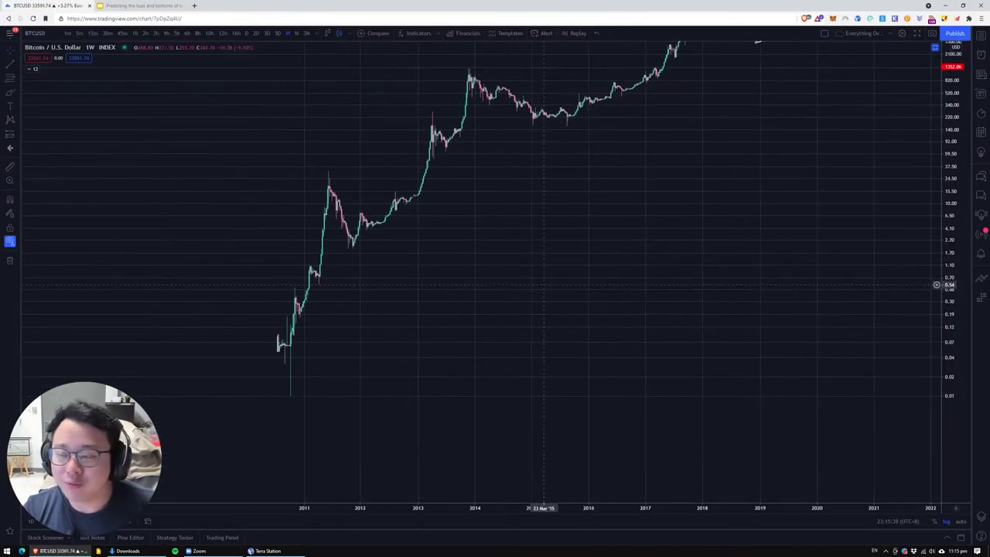
- Draw a Fib Retracement from the 0.03 low in August 2010 up to the 2011 peak at 32.43, ending in March 2012
left_click(18, 79)
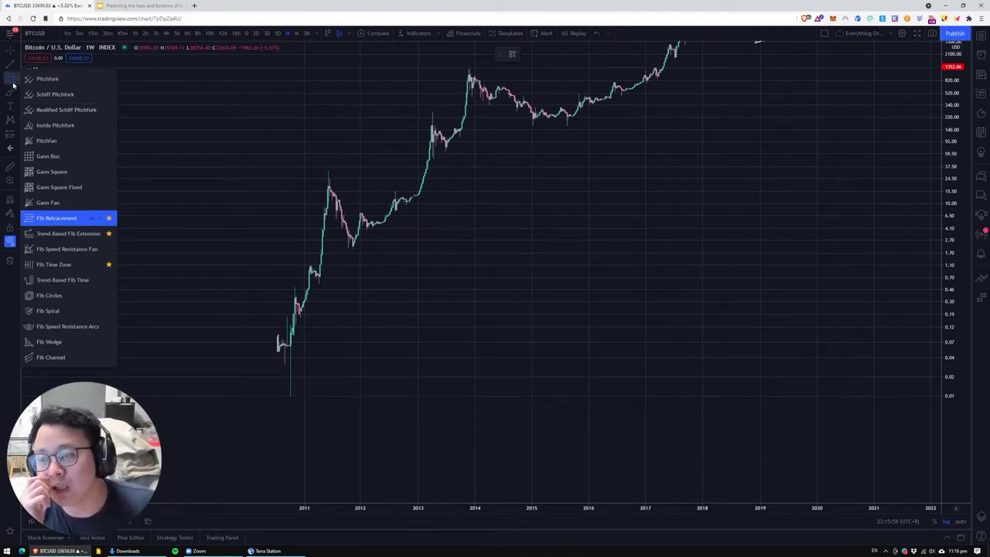
left_click(63, 219)
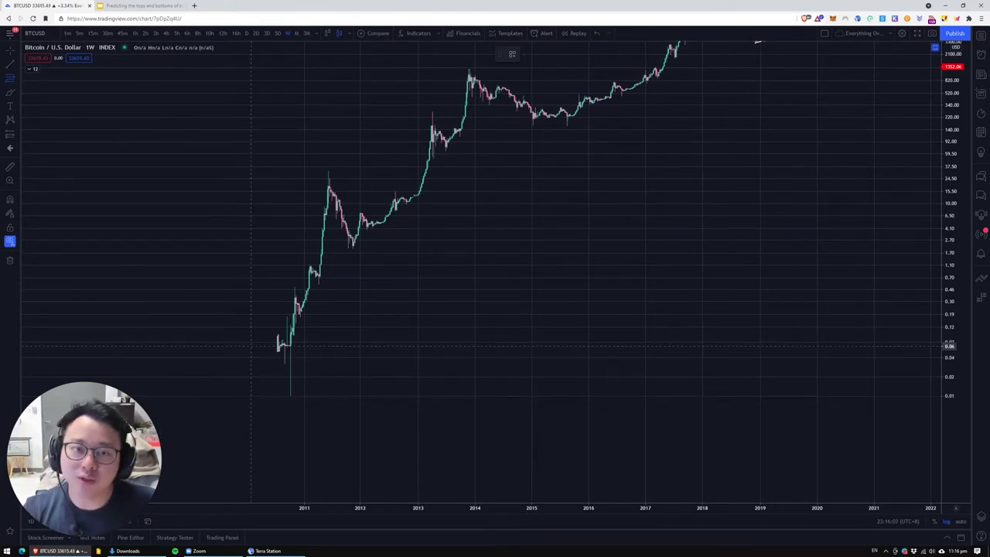
scroll(232, 356, "up", 1)
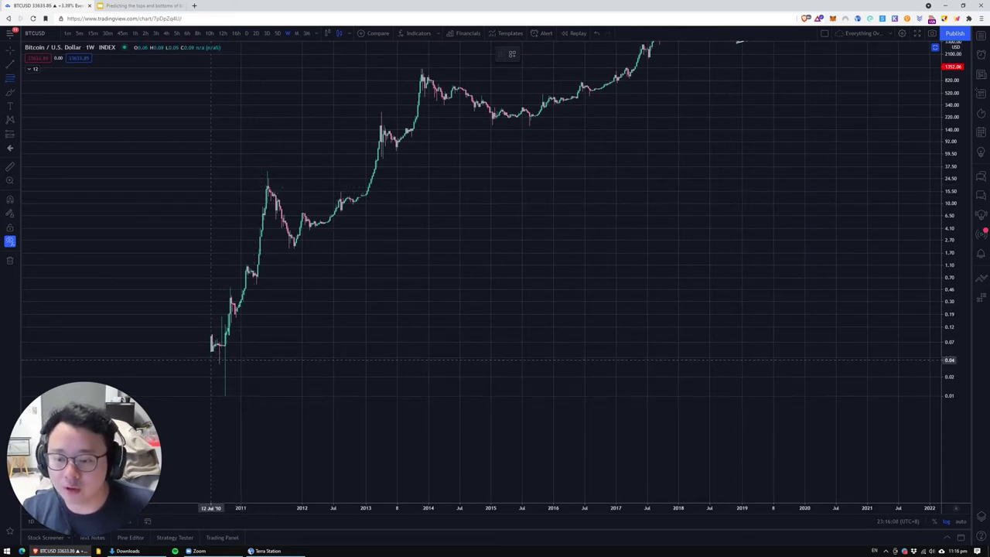
left_click(11, 53)
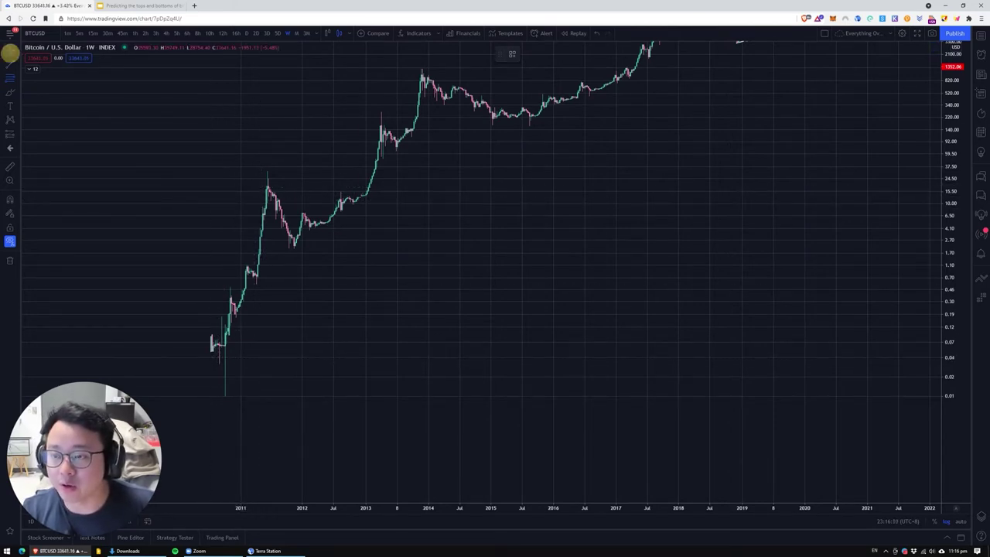
left_click_drag(503, 272, 606, 270)
scroll(606, 270, "up", 2)
left_click_drag(374, 304, 508, 268)
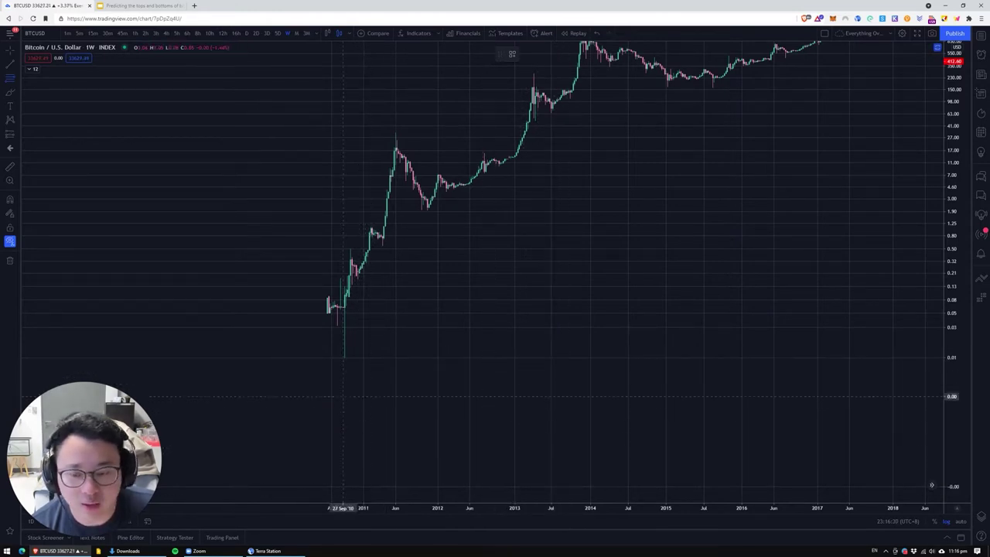
scroll(402, 340, "up", 2)
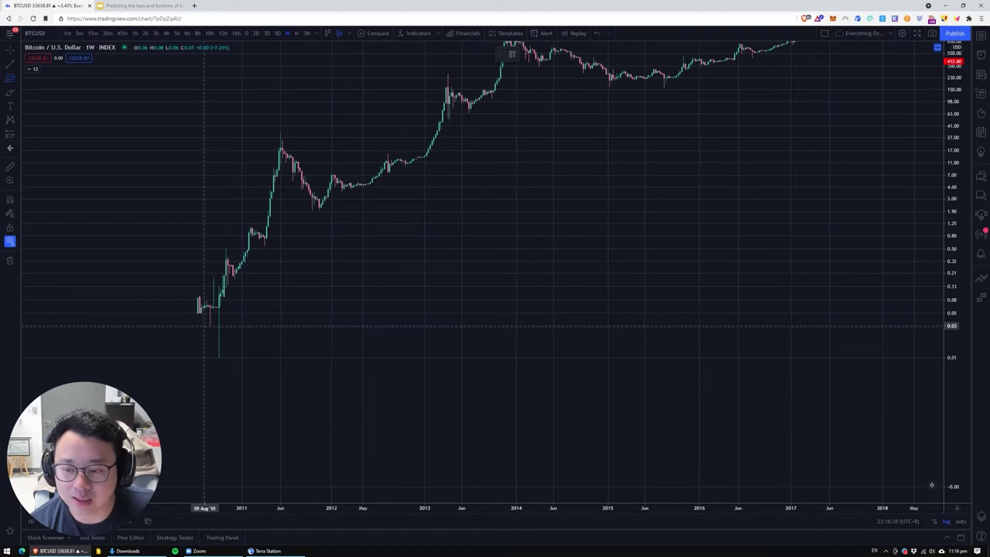
left_click(204, 326)
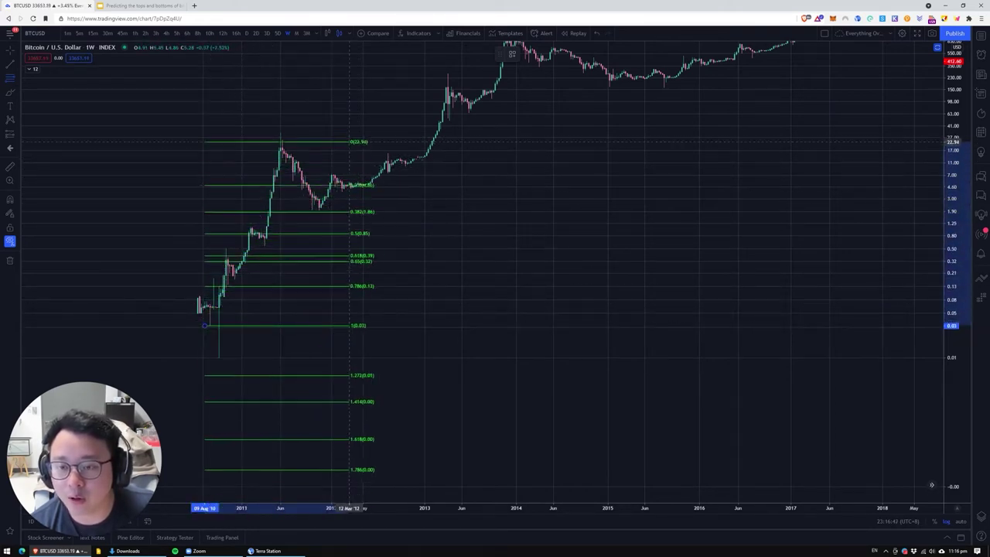
left_click(352, 133)
- Open the settings of the 2010–2011 Fib Retracement and examine its level values and log-scale option
mouse_move(463, 241)
left_mouse_down()
mouse_move(524, 256)
mouse_move(443, 245)
mouse_move(522, 240)
left_mouse_up()
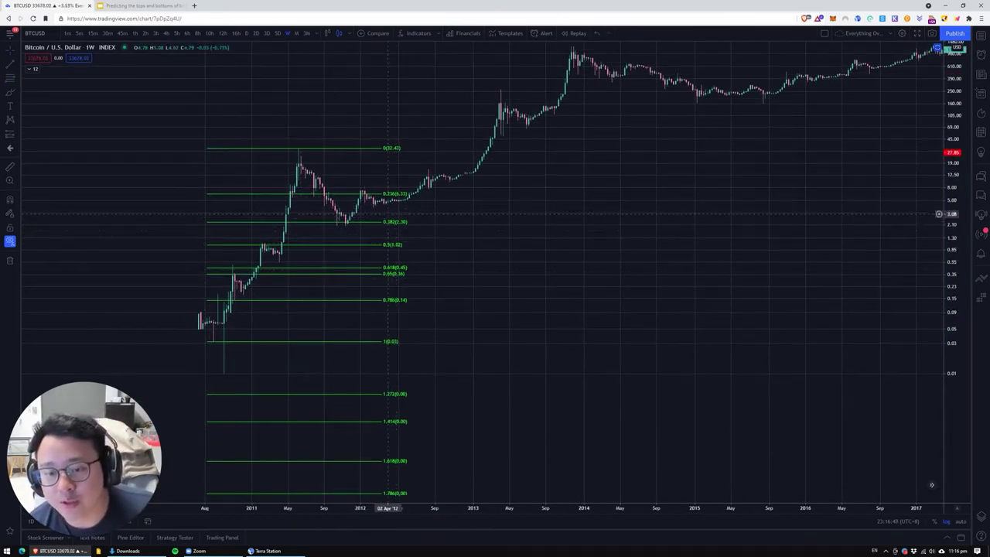
left_click(392, 223)
left_click(569, 56)
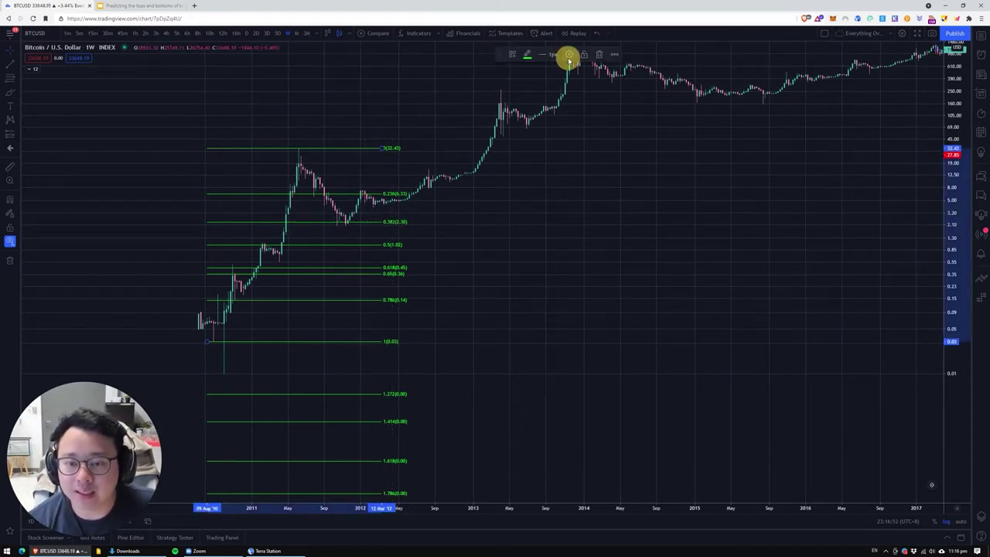
left_click_drag(508, 40, 581, 39)
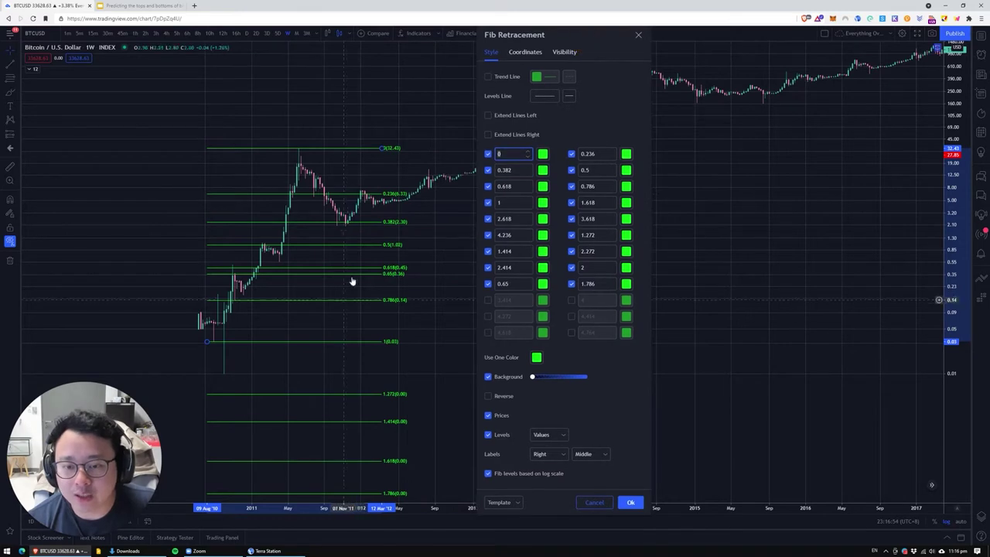
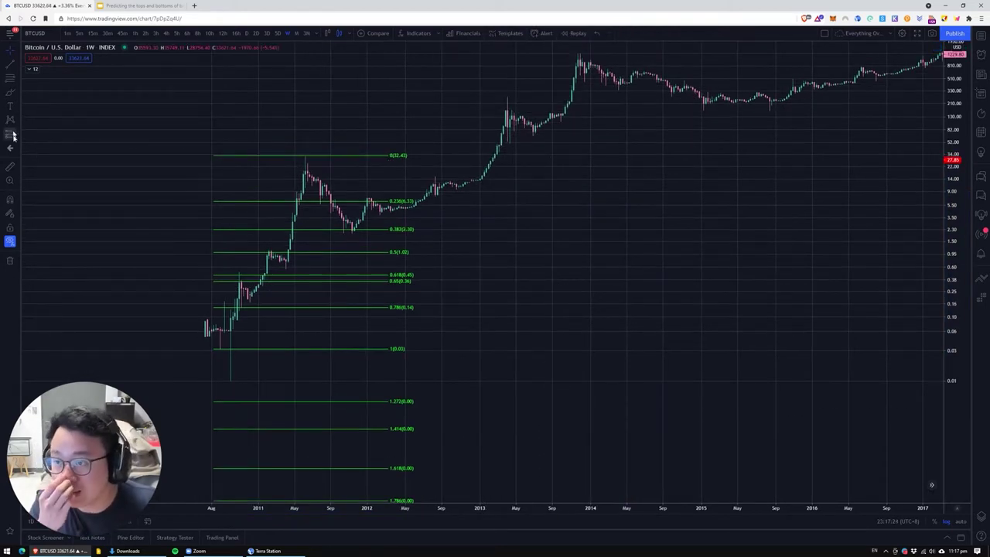
- Add the text note "Retraced to 0.382." and place it just below the 0.382 level near the 2011 low
left_click(12, 106)
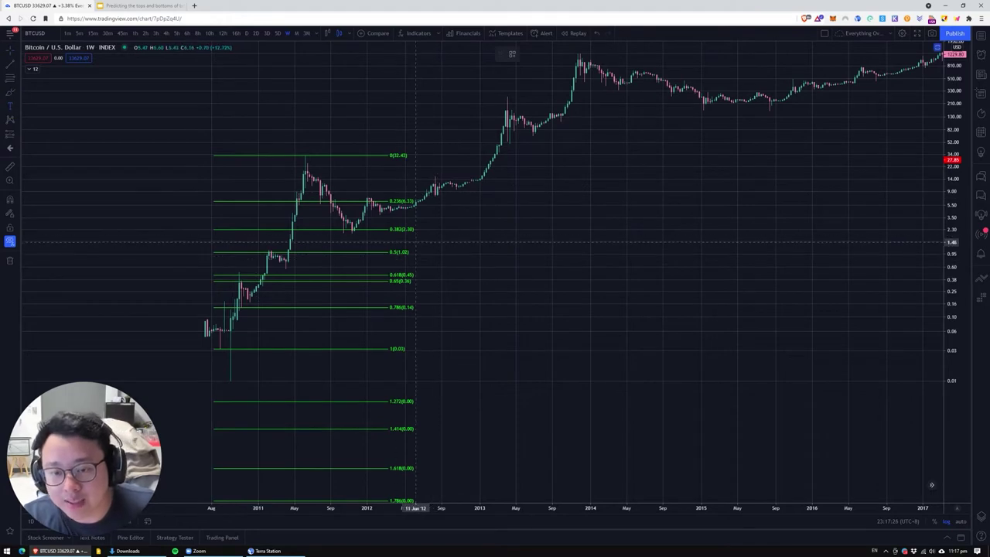
left_click(406, 241)
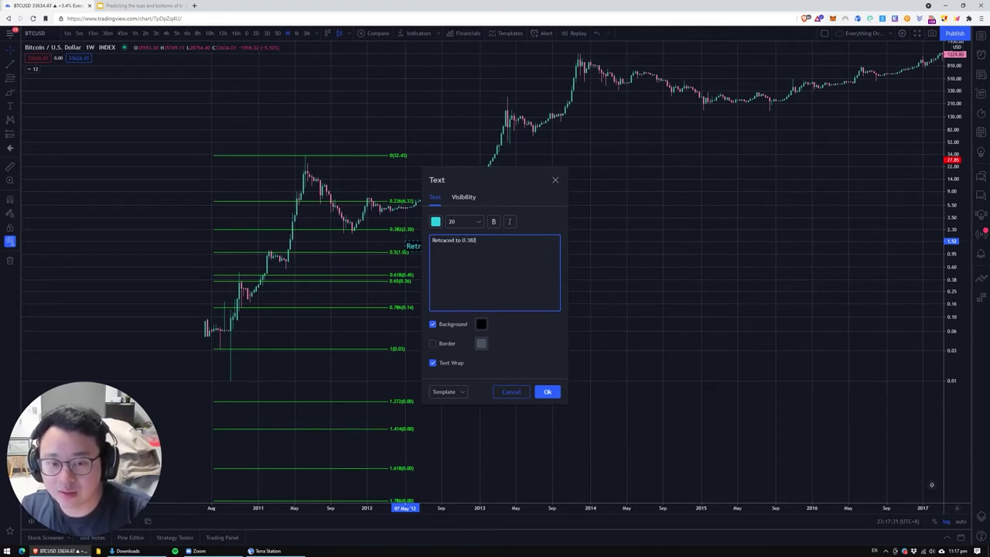
left_click(552, 393)
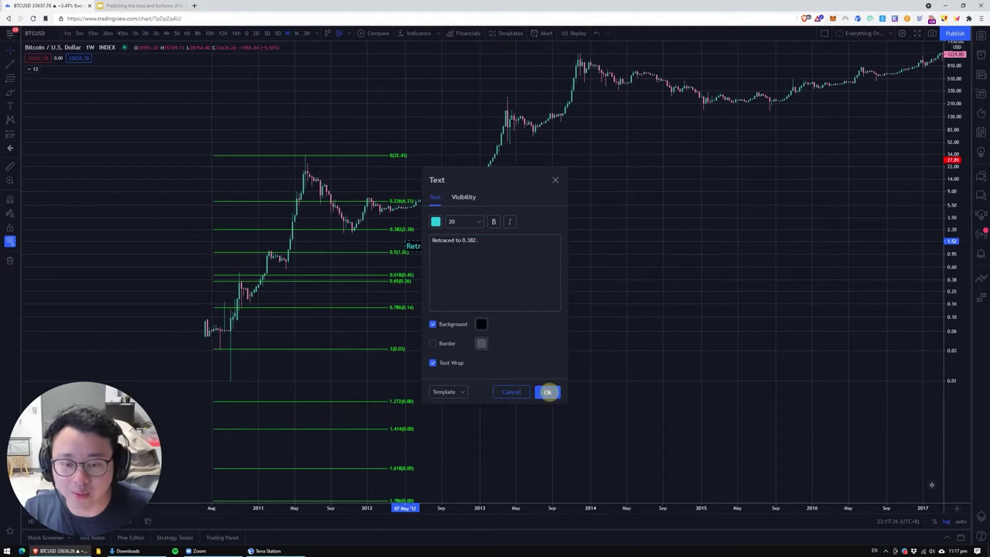
left_click_drag(462, 245, 367, 242)
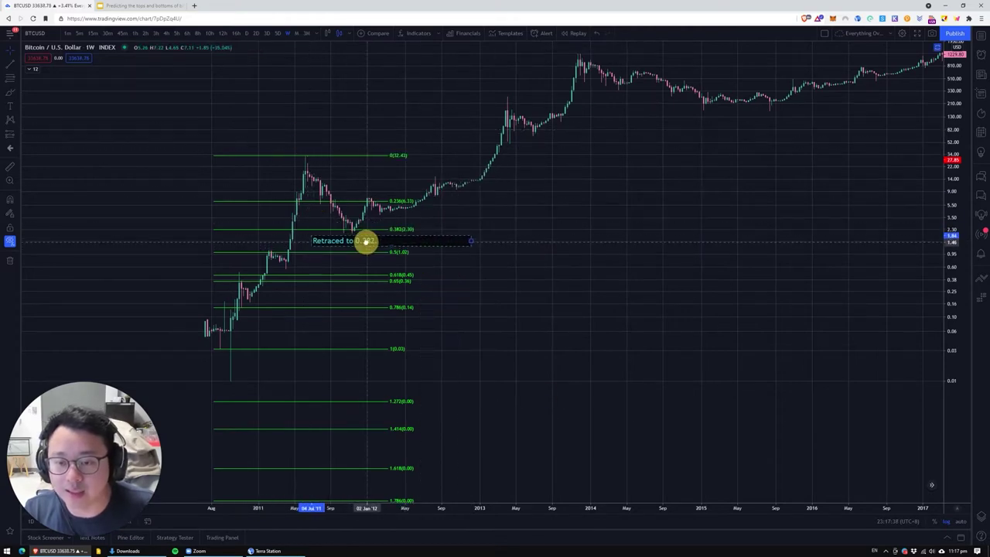
- Draw a second Fib Retracement from the 2.00 low of November 2011 to the 2013 peak at 1256.20, extended to about August 2015
left_click_drag(533, 231, 479, 275)
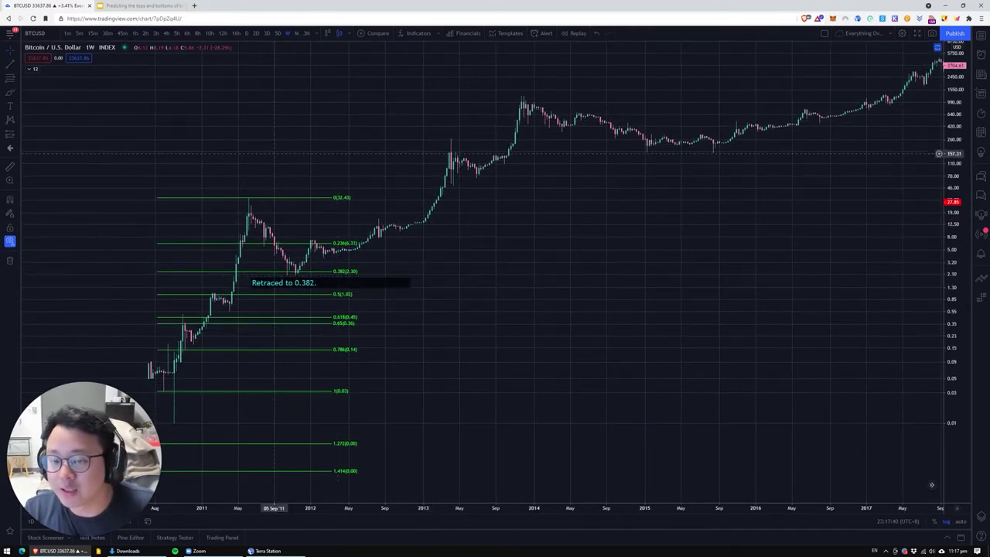
left_click_drag(294, 135, 263, 125)
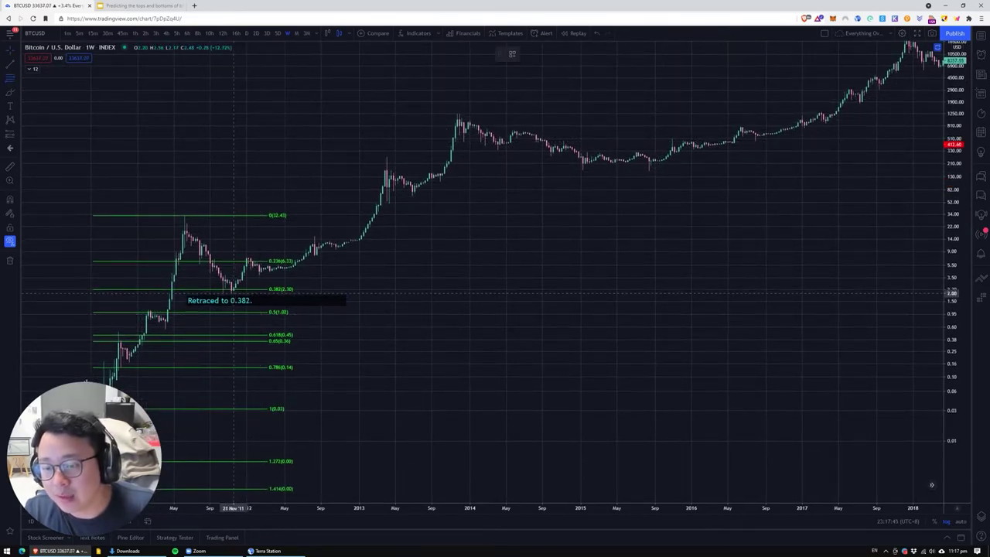
left_click(234, 292)
left_click(490, 112)
left_click_drag(552, 225, 566, 232)
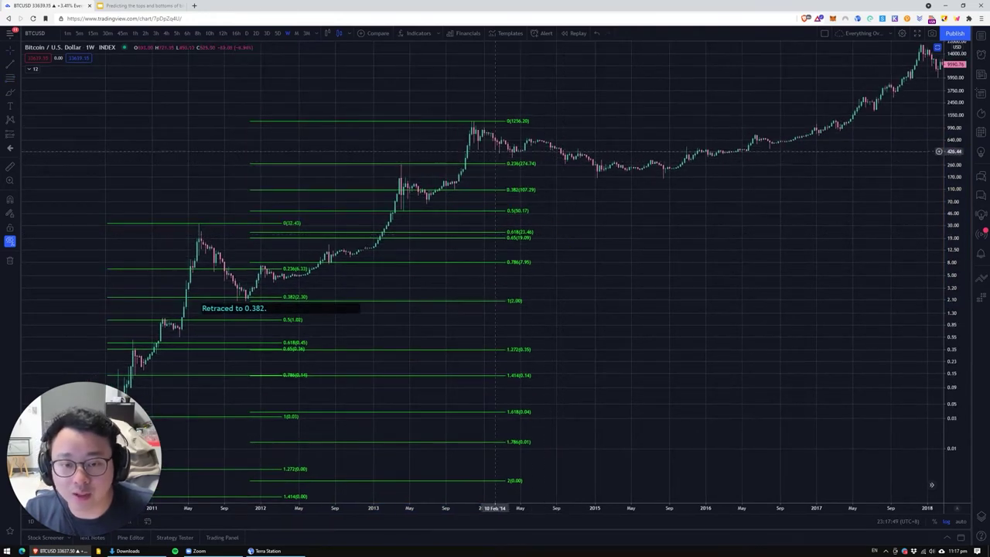
mouse_move(585, 199)
left_mouse_down()
mouse_move(435, 139)
mouse_move(471, 150)
mouse_move(587, 145)
left_mouse_up()
left_click(643, 206)
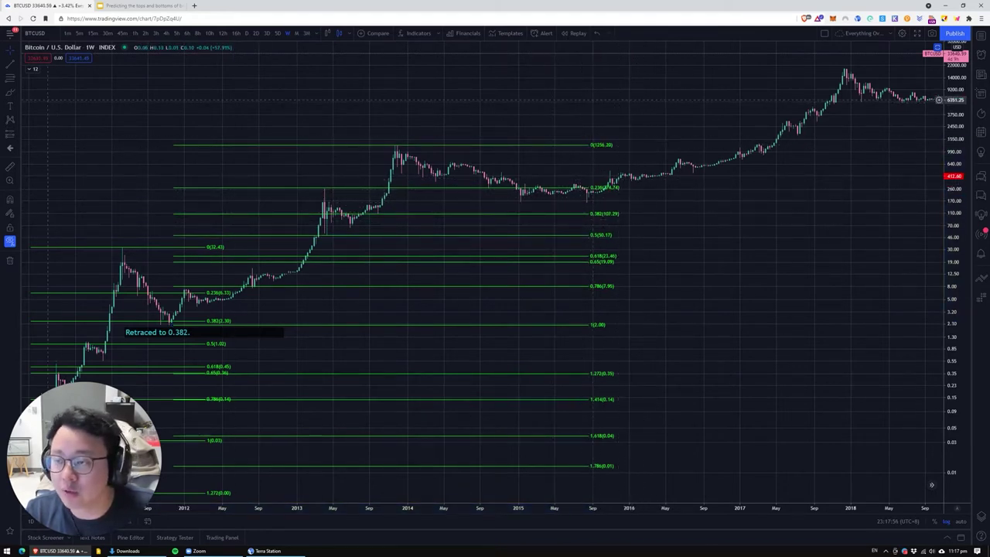
- Add the text note "Retraced between 0.236 and 0.382." beside the second retracement's 0.382 level
left_click(9, 103)
left_click(631, 210)
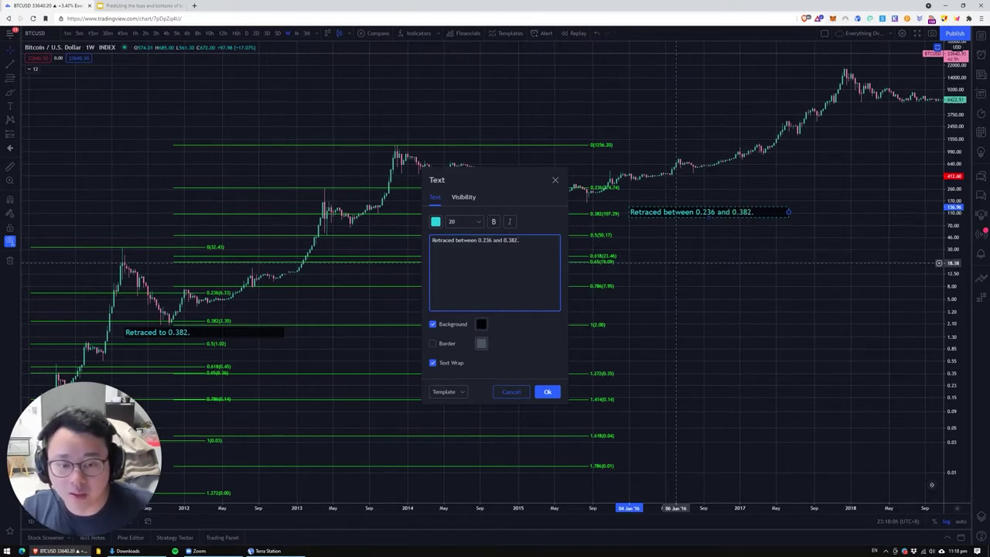
left_click(548, 392)
- Measure the percentage drop from the second retracement's 0.236 level to the early 2015 low
left_click_drag(763, 298, 772, 301)
left_click_drag(954, 356, 942, 162)
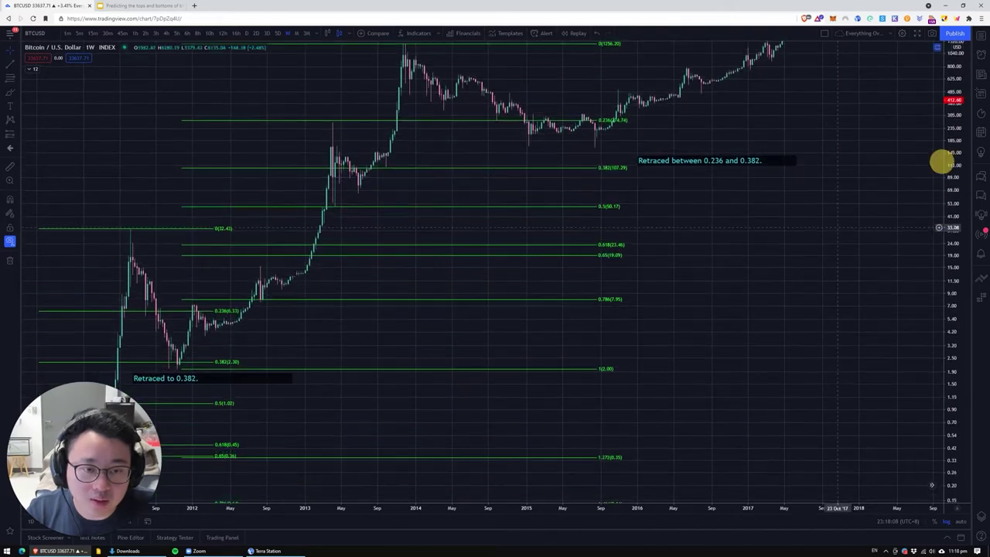
left_click_drag(827, 240, 791, 332)
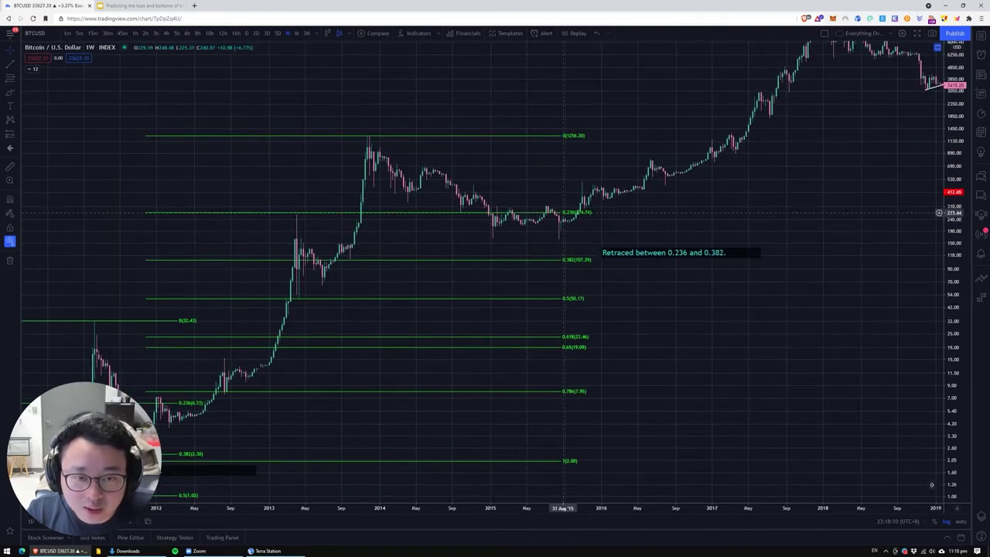
left_click(480, 215, "shift")
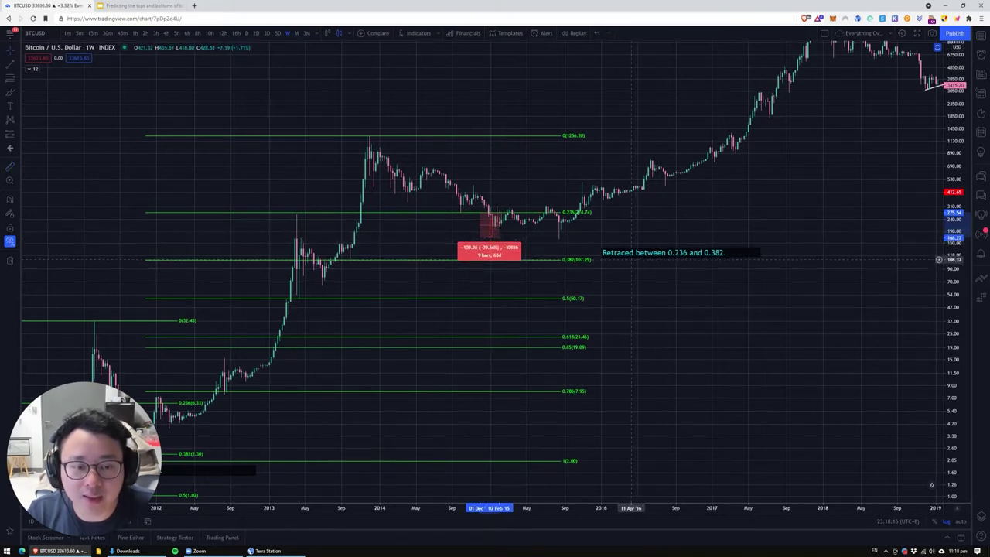
- Add the second line "Retraced 40% below the 0.236." to the note beside the second retracement
left_click(630, 255)
left_click(572, 54)
left_click(537, 252)
type("Retraced 40% below the 0.236.")
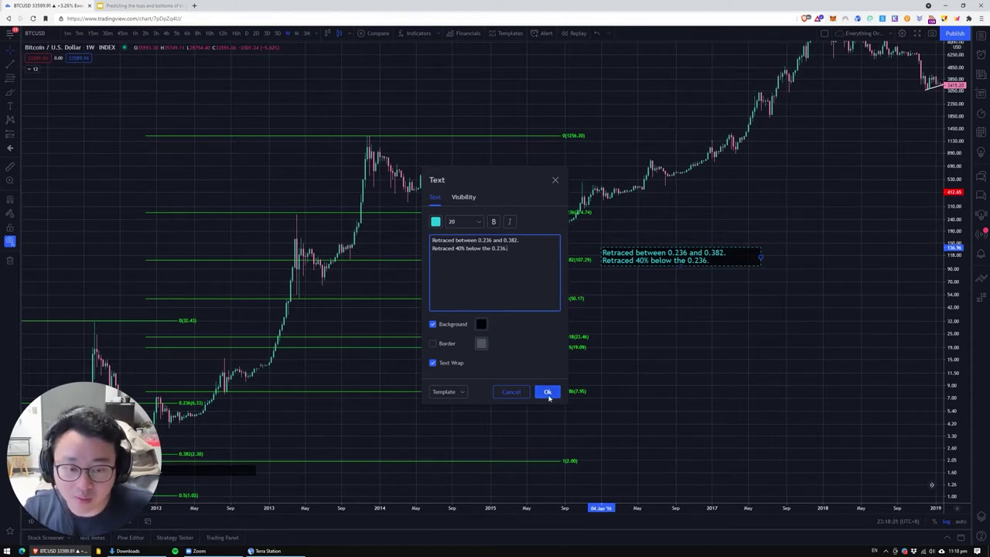
left_click(549, 398)
- Measure the price rise and duration from January 2013 to the December 2013 peak
left_click_drag(644, 394, 766, 309)
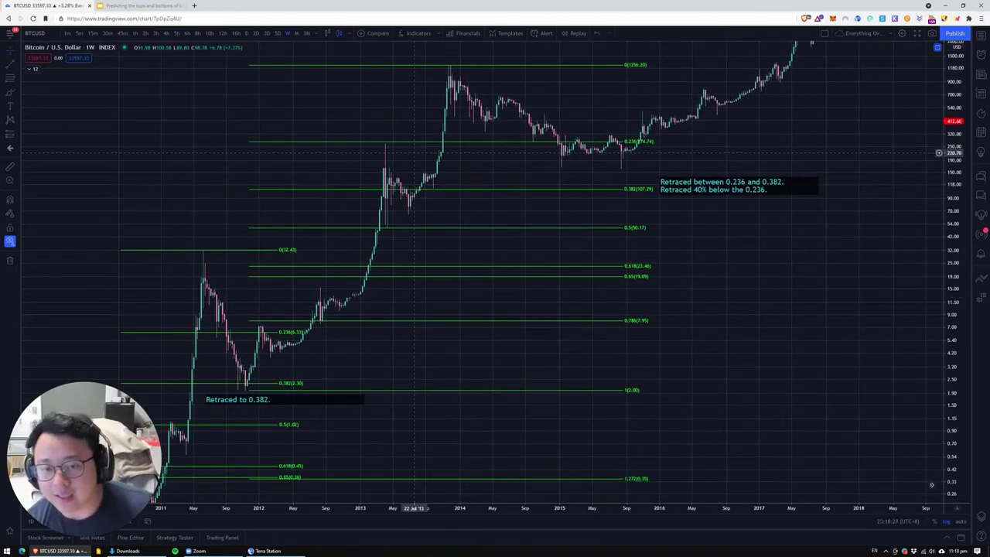
left_click_drag(950, 213, 948, 283)
left_click_drag(720, 335, 732, 355)
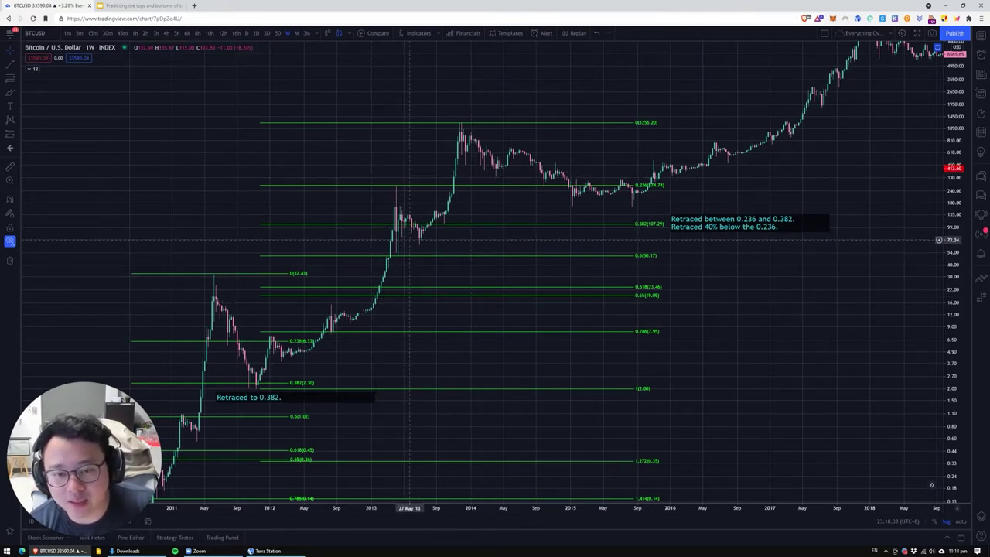
left_click(373, 312, "shift")
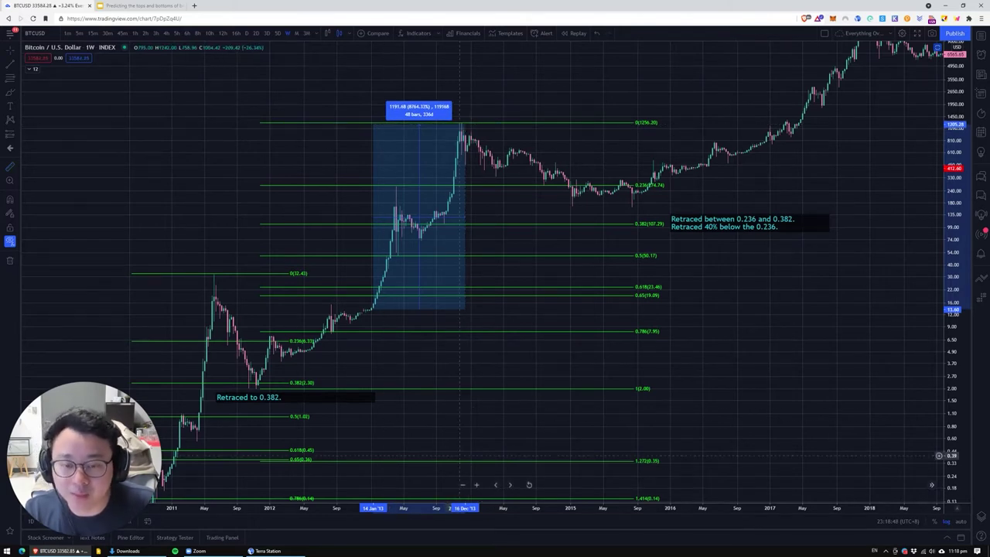
- Move the second retracement's upper end to the April 2013 peak at 269.47, ending in September 2013
left_click_drag(564, 145, 586, 148)
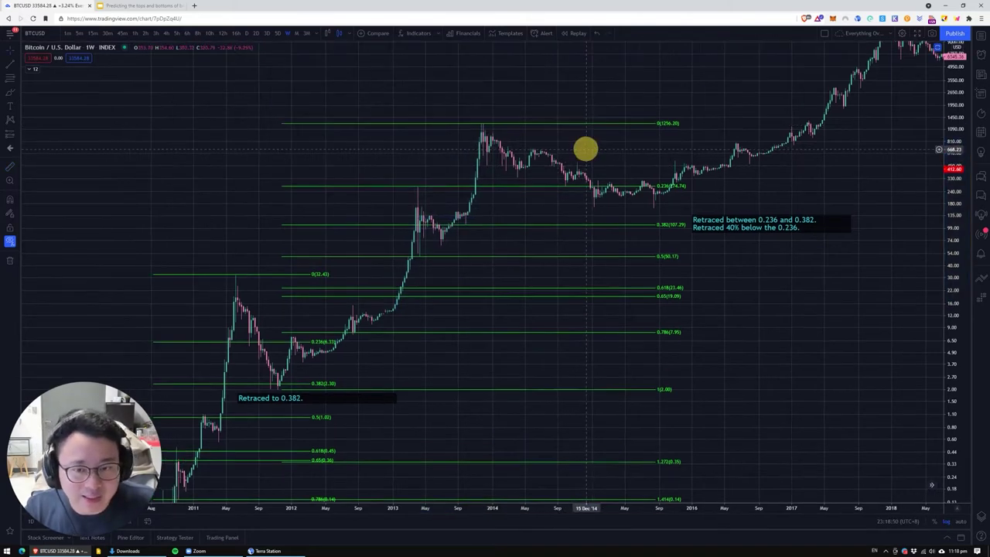
scroll(493, 147, "up", 1)
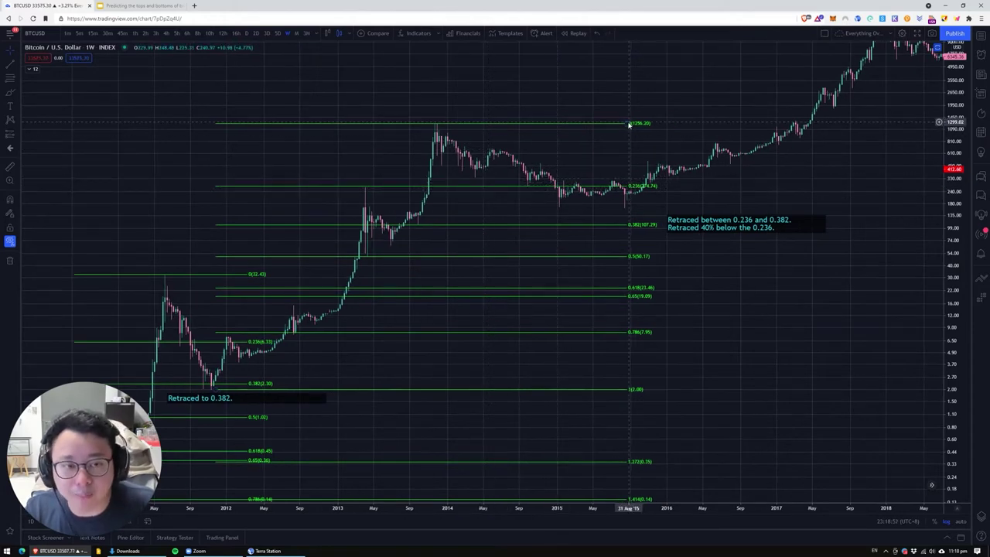
mouse_move(629, 124)
left_mouse_down()
mouse_move(480, 159)
mouse_move(414, 188)
left_mouse_up()
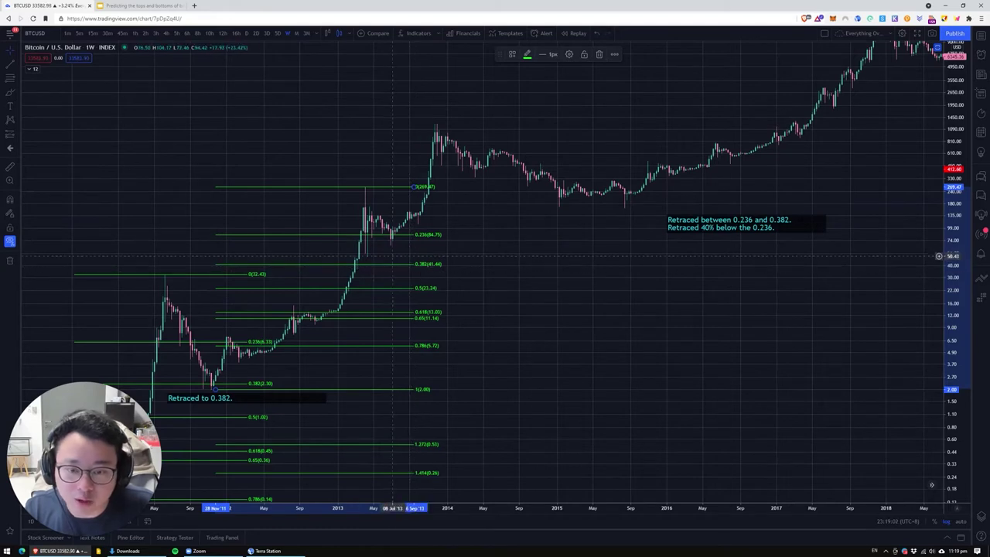
- Measure the percentage drop from the adjusted 0.236 level to the low that followed the April 2013 peak
left_click(369, 250)
left_click(367, 233, "shift")
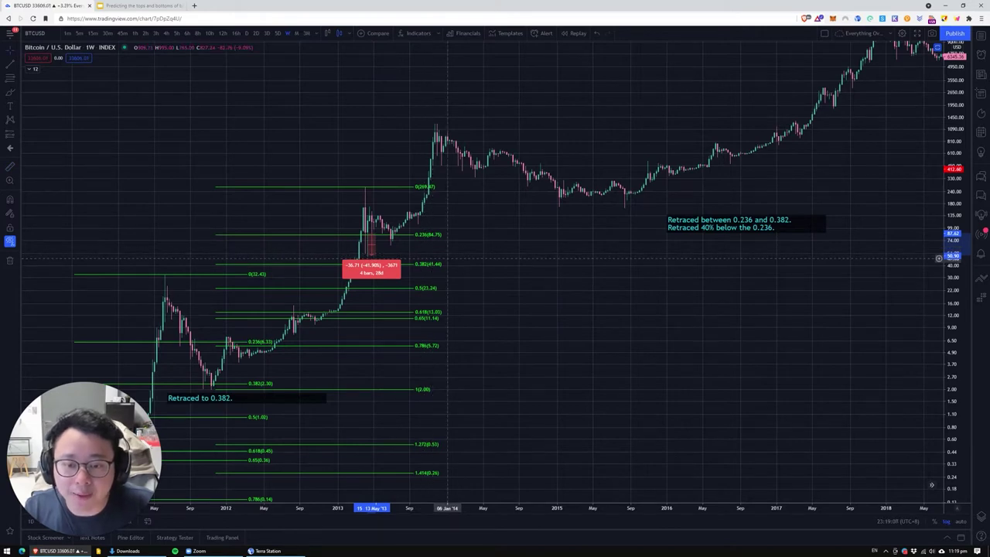
left_click_drag(456, 245, 433, 263)
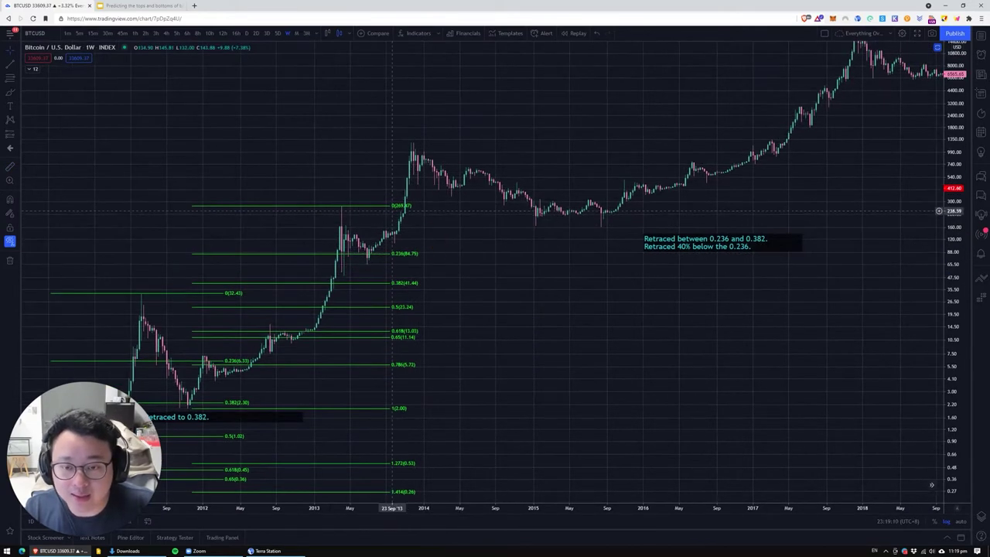
- Move the second retracement's upper end back to the December 2013 peak at 1239.61
left_click_drag(390, 206, 458, 212)
- Draw a third Fib Retracement from the 2015 low at 162.54 up to the December 2017 peak at 20182.35, extending to March 2019
left_click_drag(715, 262, 512, 297)
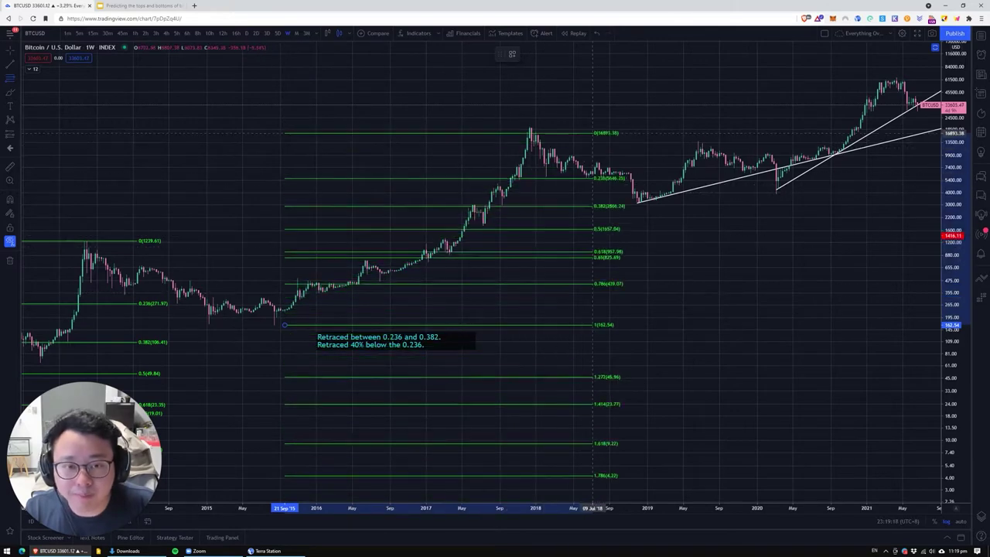
left_click(605, 125)
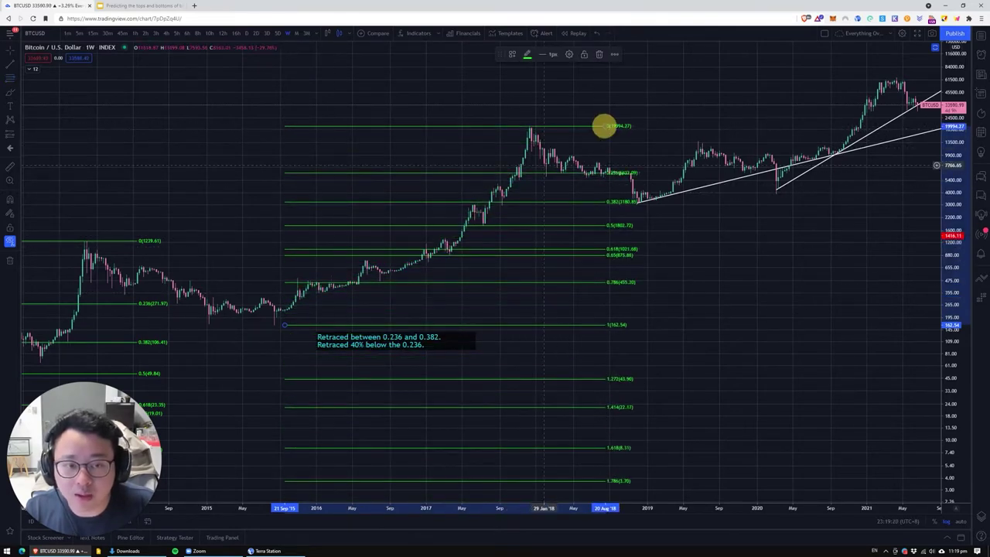
left_click(281, 325)
left_click_drag(665, 271, 629, 295)
scroll(630, 295, "up", 2)
left_click_drag(500, 154, 574, 150)
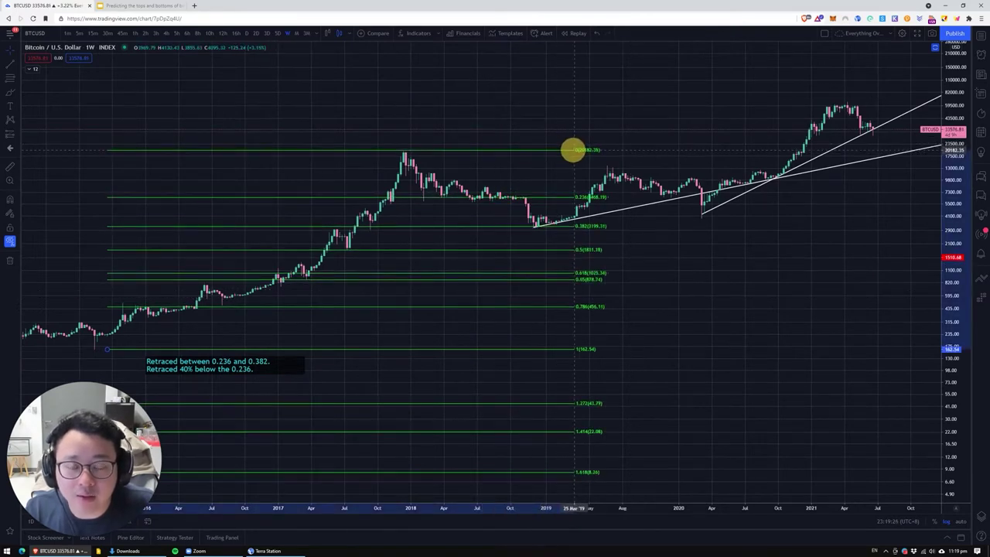
left_click_drag(639, 260, 653, 258)
scroll(652, 259, "up", 1)
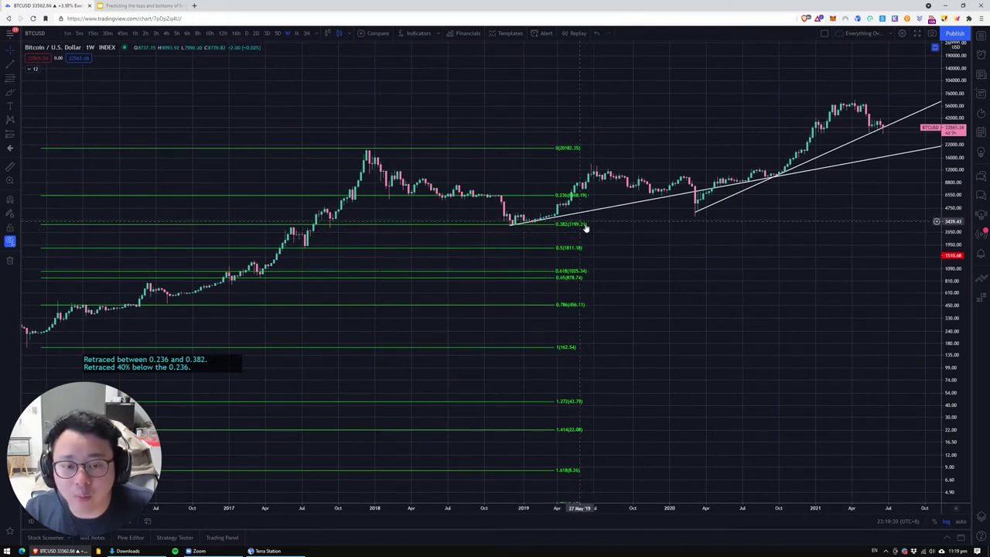
- Add a text note reading "Retraced to the 0.382." and position it just below the December 2018 low
left_click(10, 105)
left_click(513, 233)
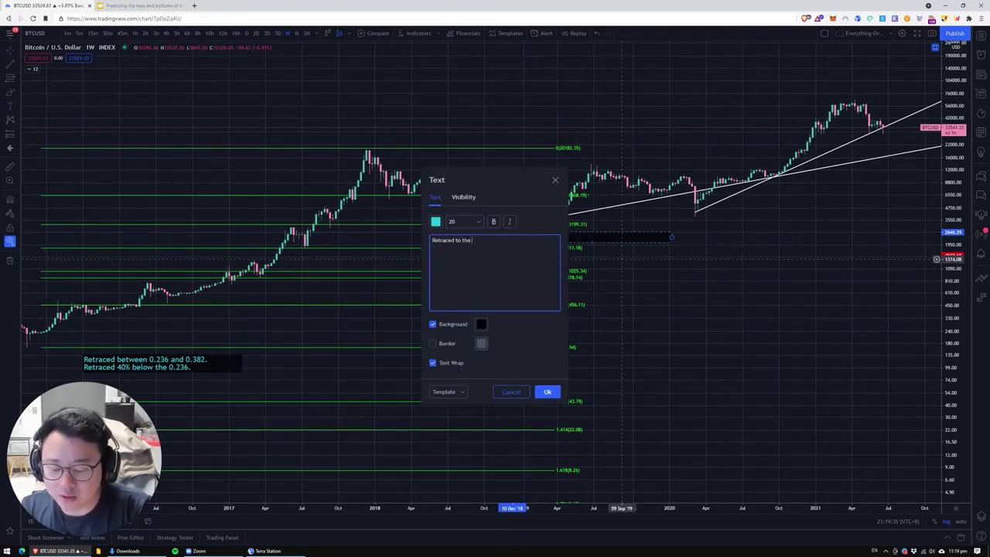
left_click(547, 392)
left_click_drag(696, 298, 663, 298)
left_click(562, 248)
left_click_drag(568, 249, 501, 257)
- Draw a fourth Fib Retracement from the December 2018 low at 3195.00 up to the April 2021 peak at 65410.91, extending to December 2021
left_click_drag(678, 287, 583, 327)
left_click_drag(938, 330, 934, 162)
scroll(849, 252, "down", 2)
left_click_drag(832, 269, 618, 334)
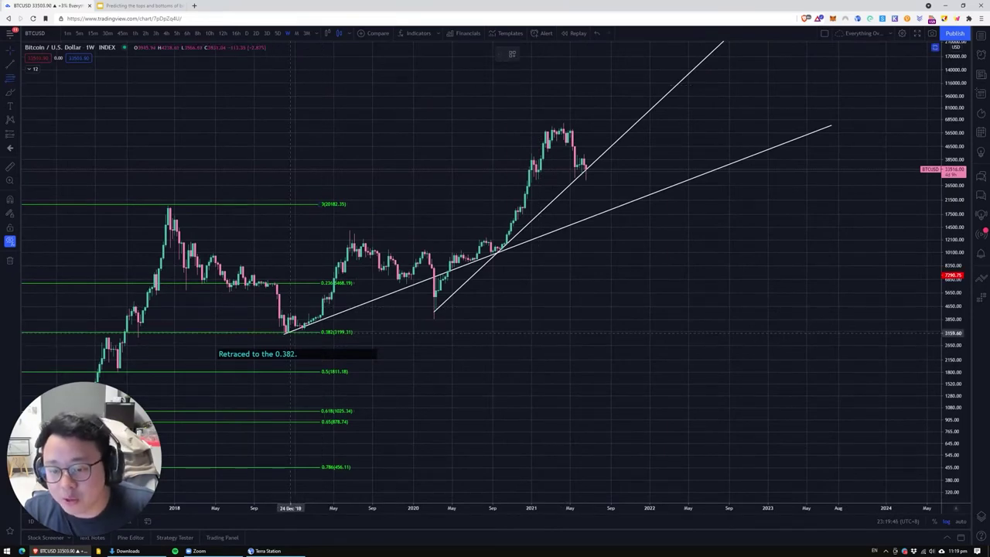
left_click(293, 332)
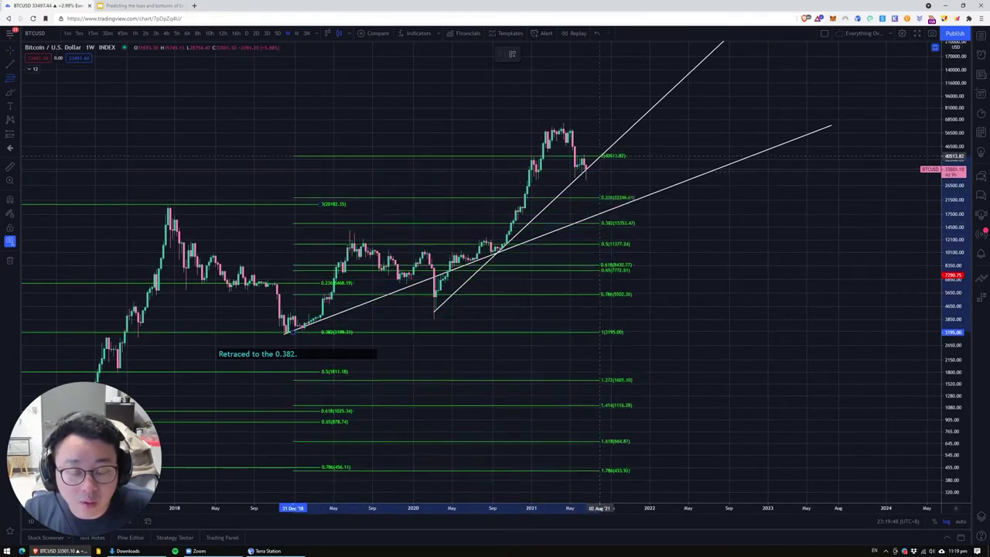
left_click(642, 123)
left_click_drag(443, 242, 524, 220)
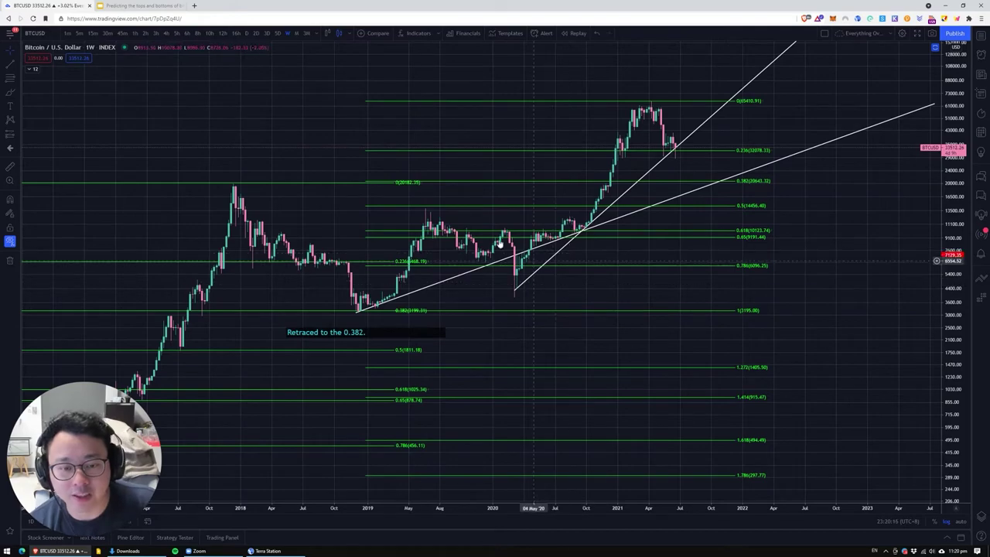
- Examine the current cycle's price against the fourth retracement's levels, the two white trend lines and the previous cycle
scroll(530, 318, "down", 1)
mouse_move(338, 373)
left_mouse_down()
mouse_move(634, 162)
mouse_move(712, 151)
left_mouse_up()
mouse_move(449, 368)
left_mouse_down()
mouse_move(526, 281)
mouse_move(354, 470)
left_mouse_up()
left_click_drag(685, 215, 513, 217)
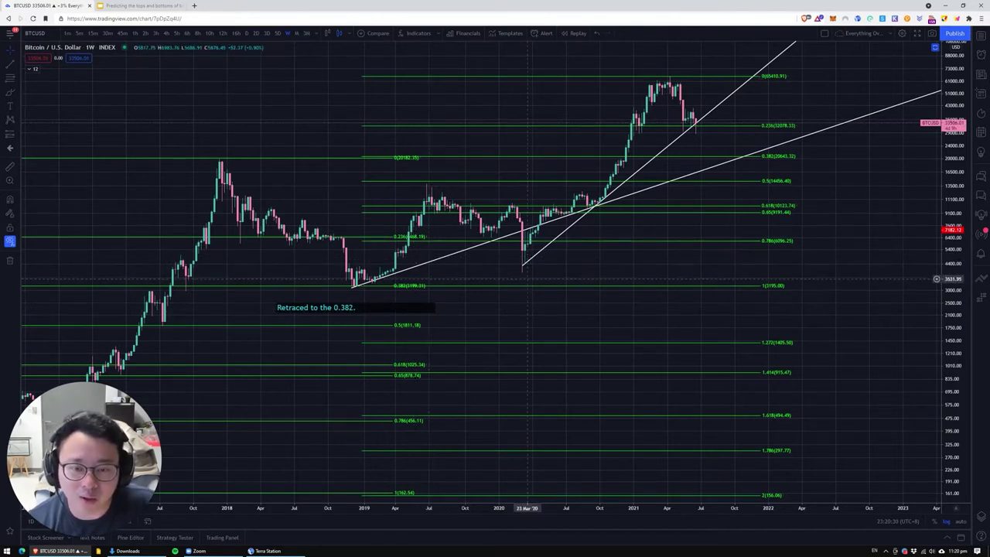
left_click_drag(900, 277, 765, 349)
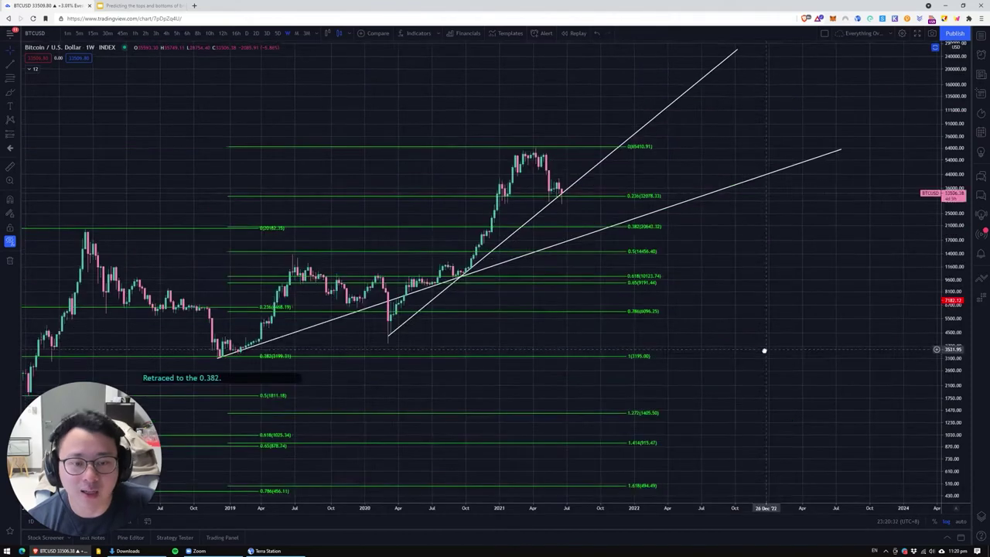
left_click_drag(700, 316, 711, 307)
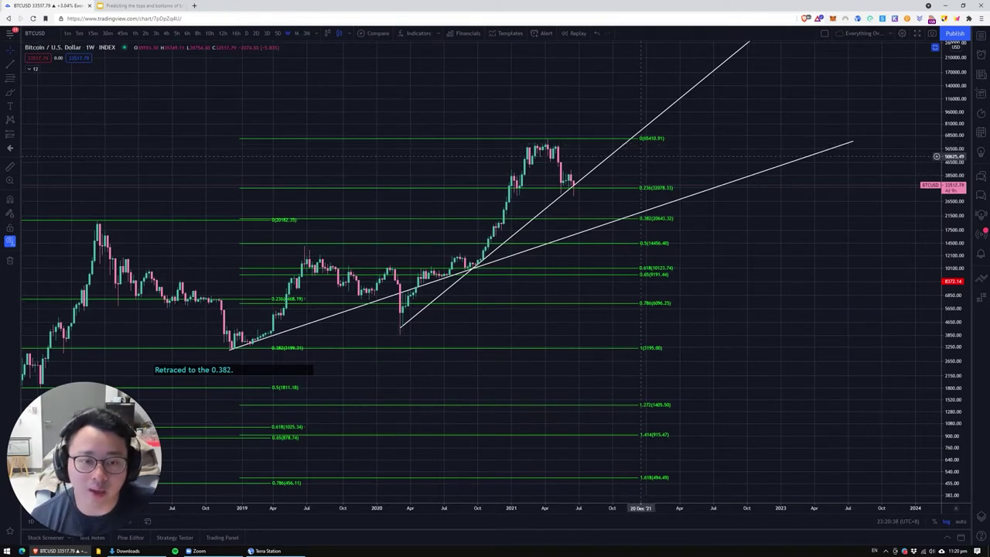
left_click_drag(755, 267, 696, 296)
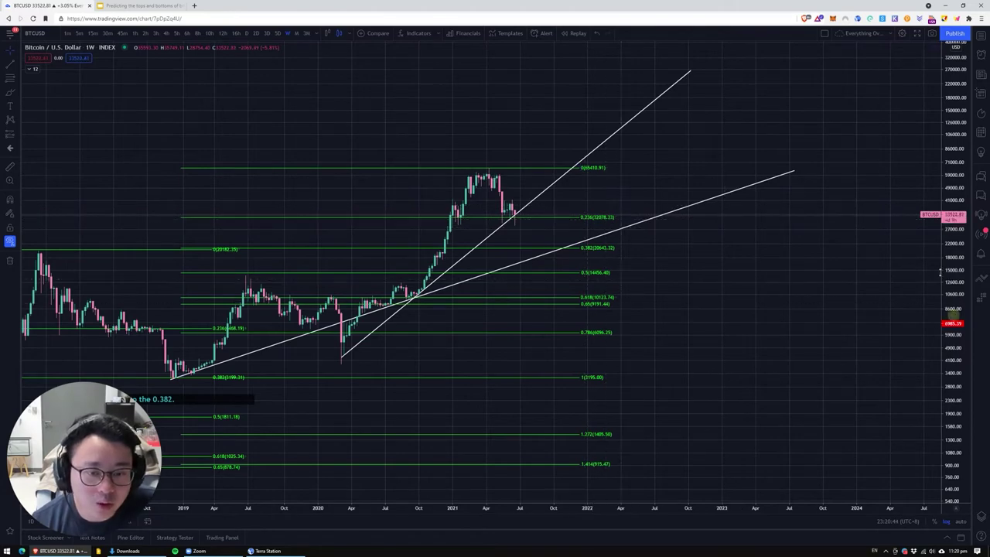
left_click_drag(950, 302, 917, 159)
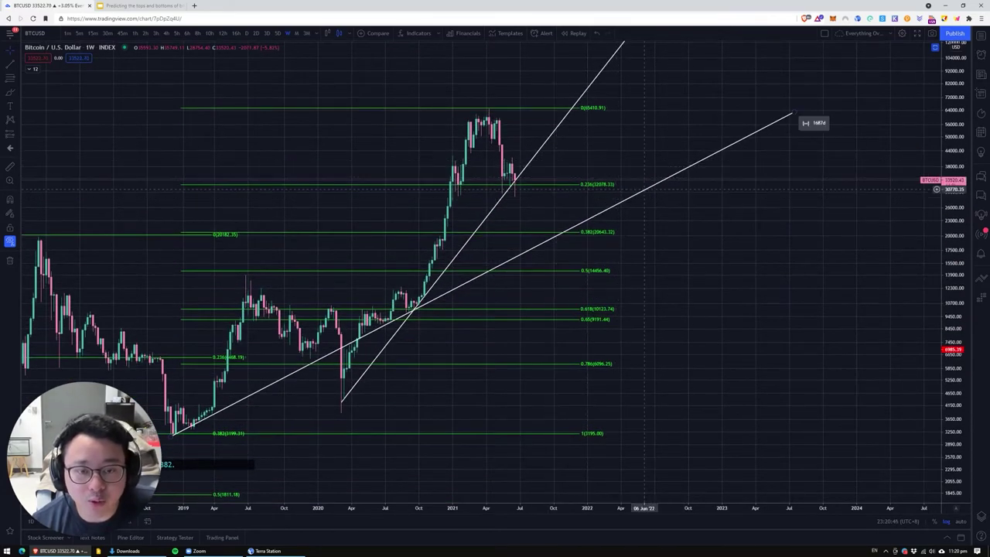
left_click_drag(690, 417, 726, 348)
scroll(729, 338, "down", 3)
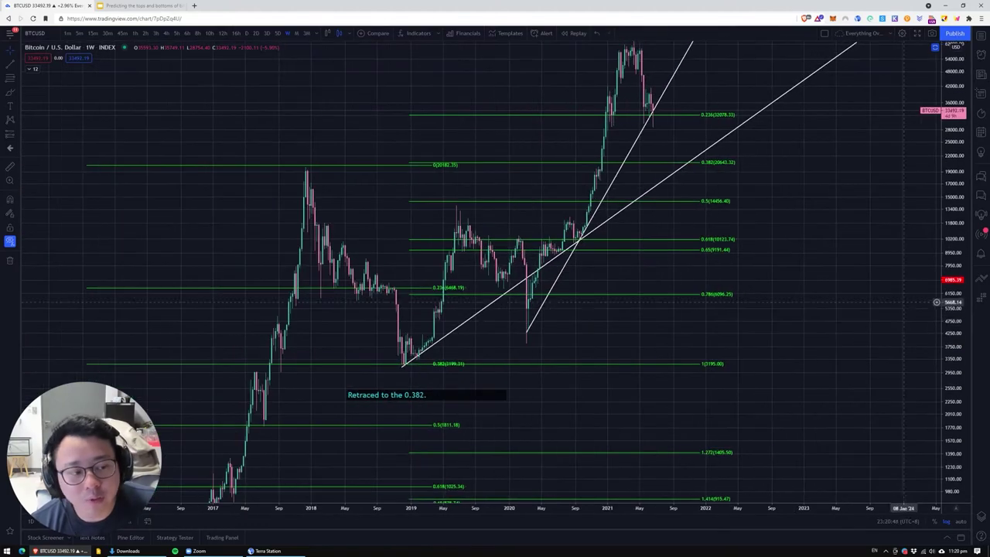
left_click_drag(954, 313, 951, 387)
left_click_drag(737, 390, 761, 274)
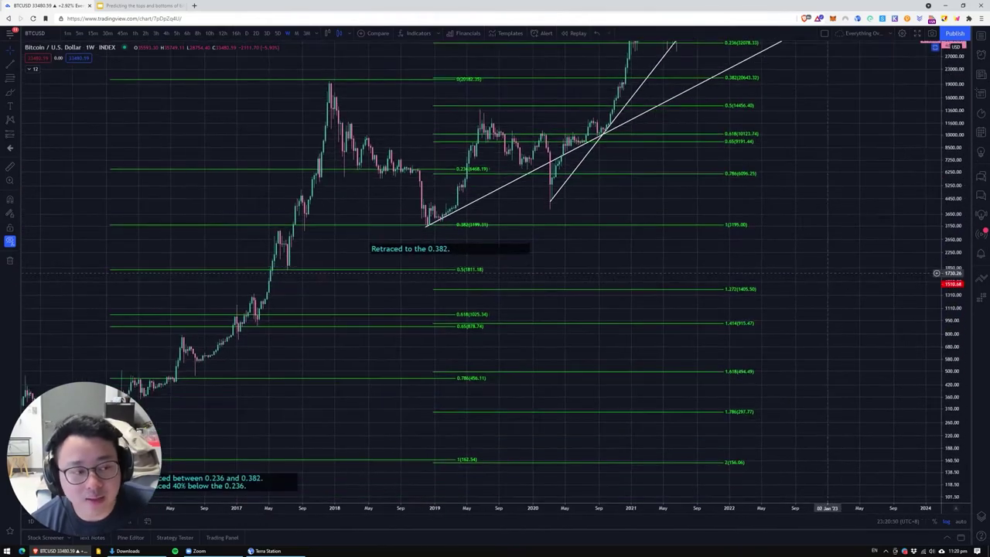
- Extend the second retracement to 16 November 2015, with its upper end at 1257.92
left_click_drag(371, 349, 610, 195)
left_click_drag(317, 366, 416, 336)
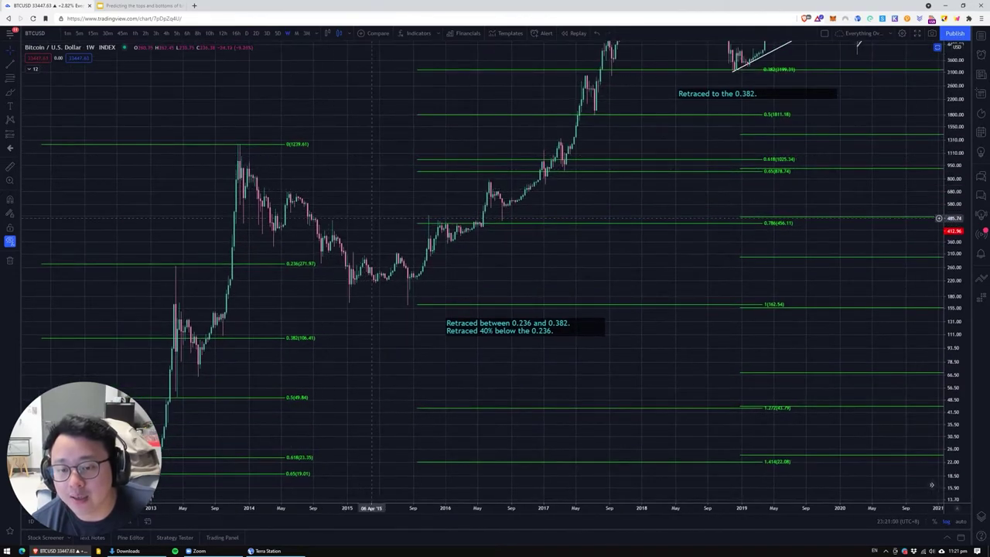
left_click_drag(288, 145, 431, 143)
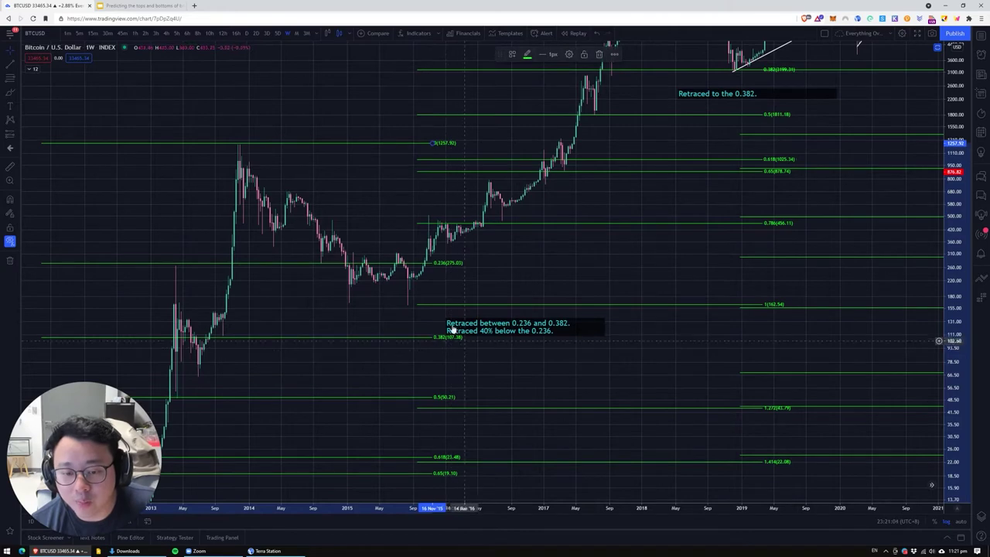
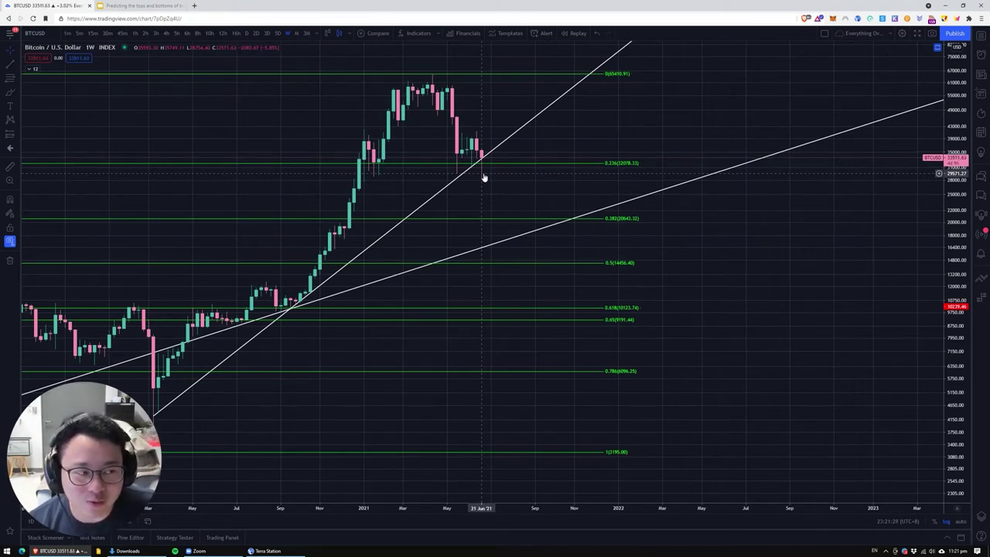
- Measure a drop of about 40% below the fourth retracement's 0.236 level, and clear the measurement
left_click(486, 161, "shift")
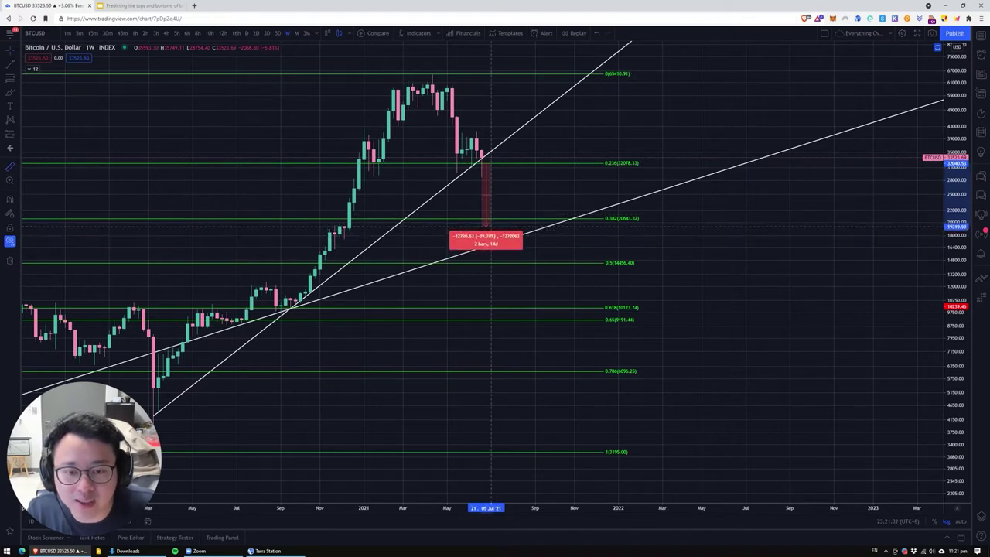
left_click(489, 228)
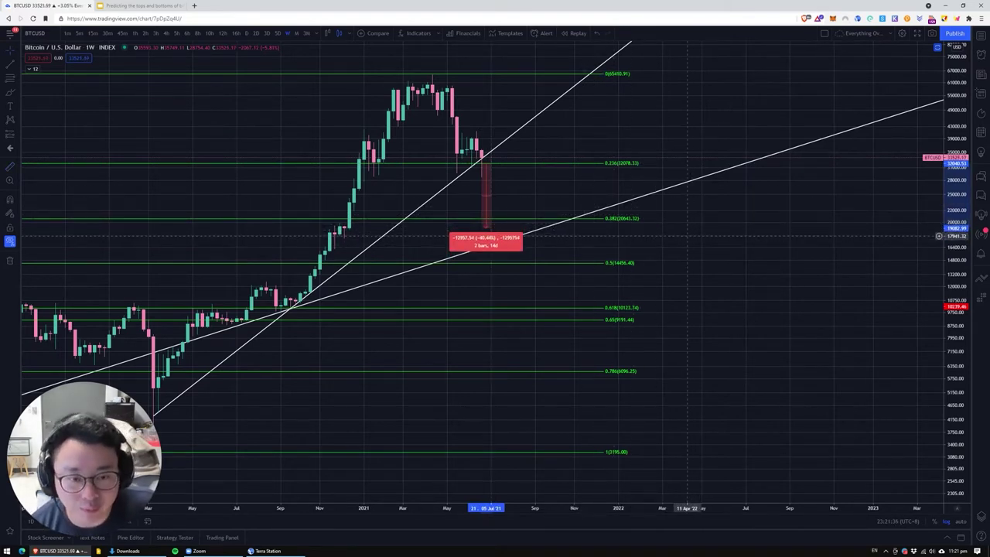
left_click(692, 236)
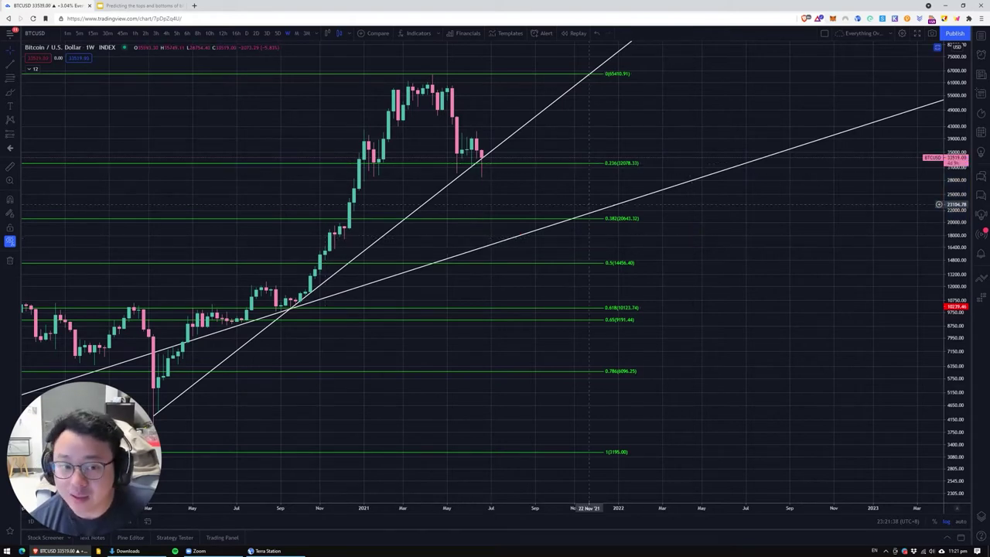
- Add a horizontal line along the fourth retracement's 0.382 level
scroll(700, 224, "down", 1)
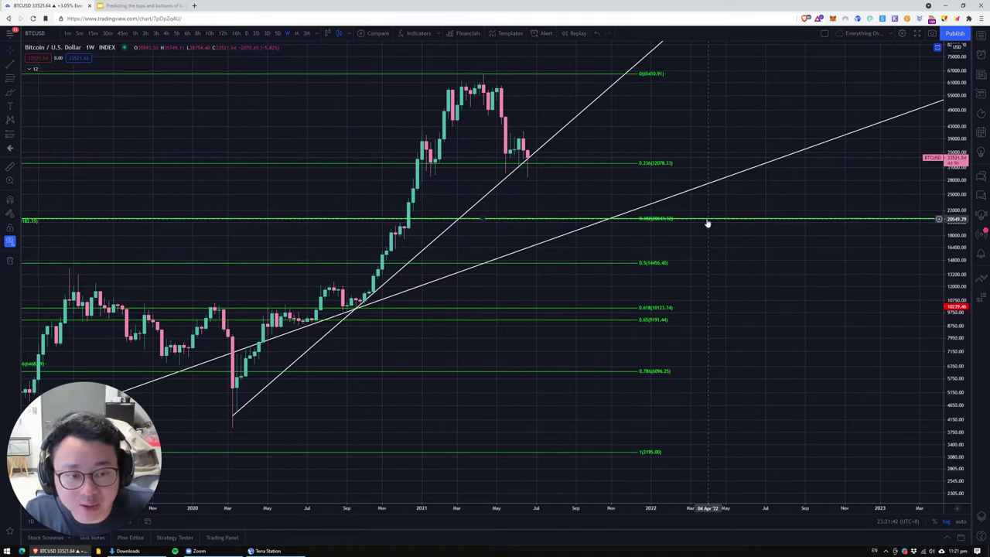
left_click_drag(707, 223, 705, 234)
scroll(630, 231, "down", 2)
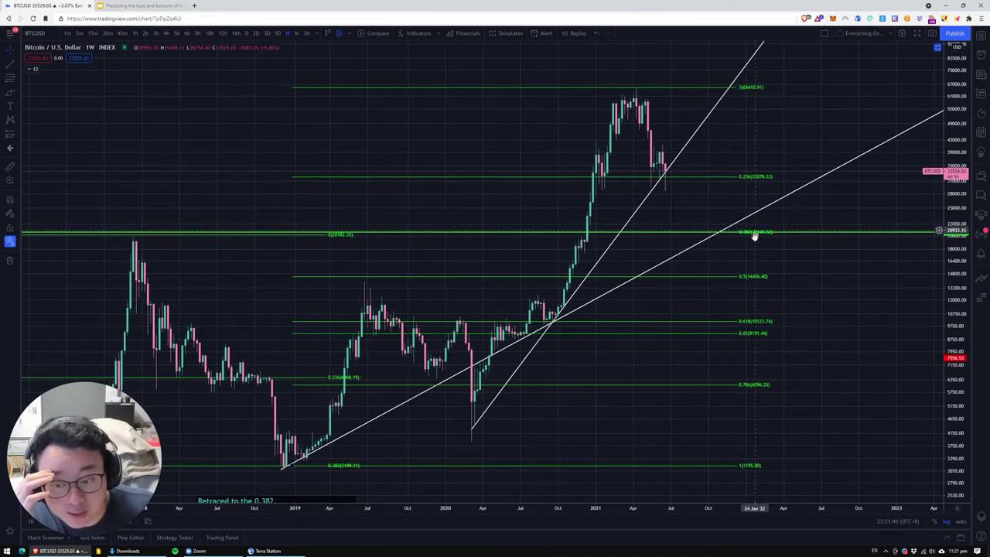
- Move the fourth retracement's lower end to the December 2018 low at 3121.04
mouse_move(291, 469)
left_mouse_down()
mouse_move(271, 470)
mouse_move(282, 467)
left_mouse_up()
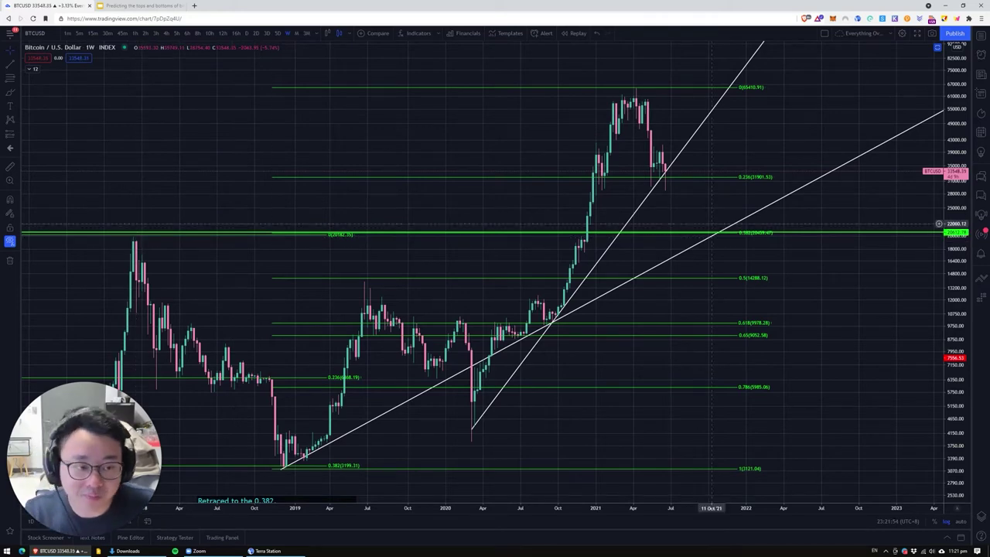
- Delete the horizontal line along the 0.382 level
scroll(813, 280, "up", 2)
left_click(791, 239)
key("Delete")
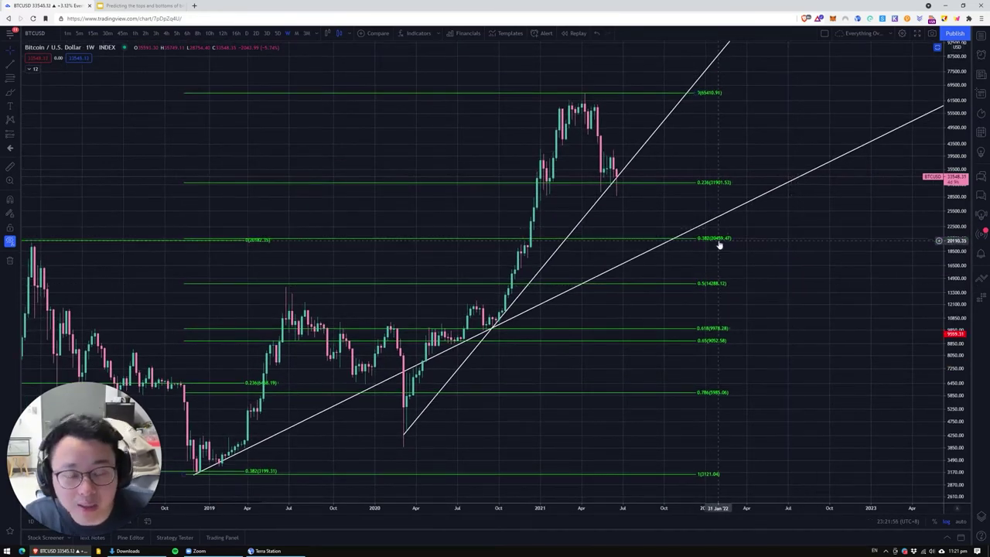
scroll(647, 216, "up", 1)
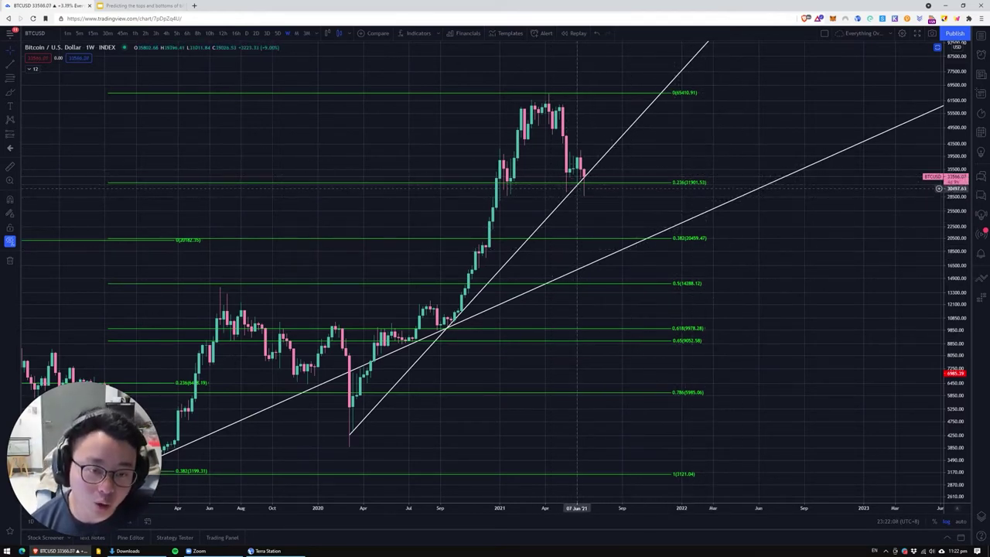
left_click_drag(601, 199, 626, 224)
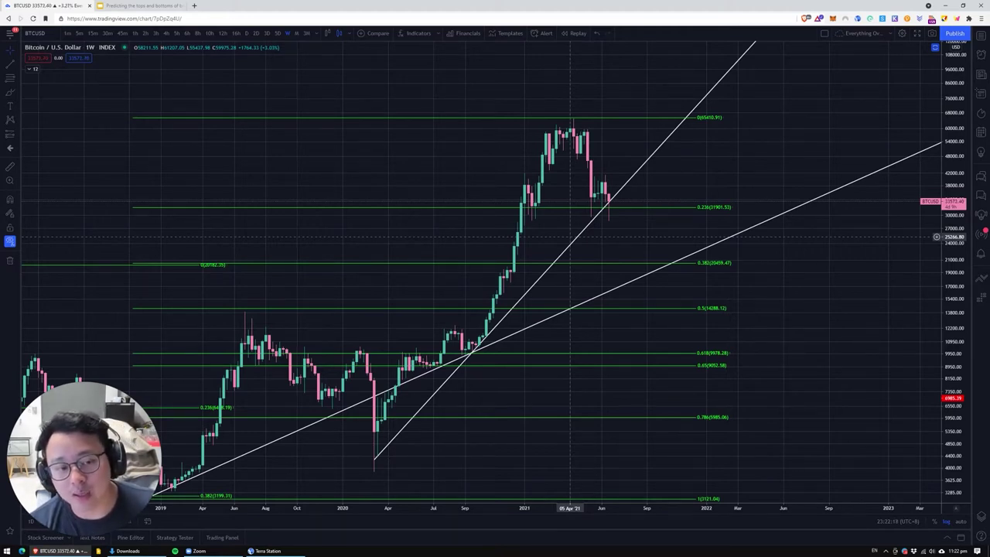
scroll(542, 217, "up", 3)
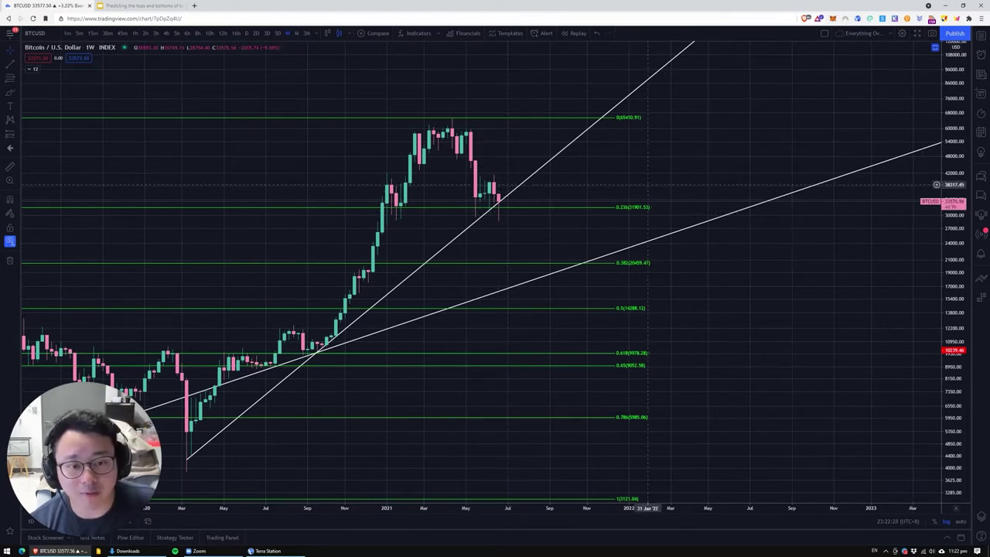
scroll(825, 131, "down", 1)
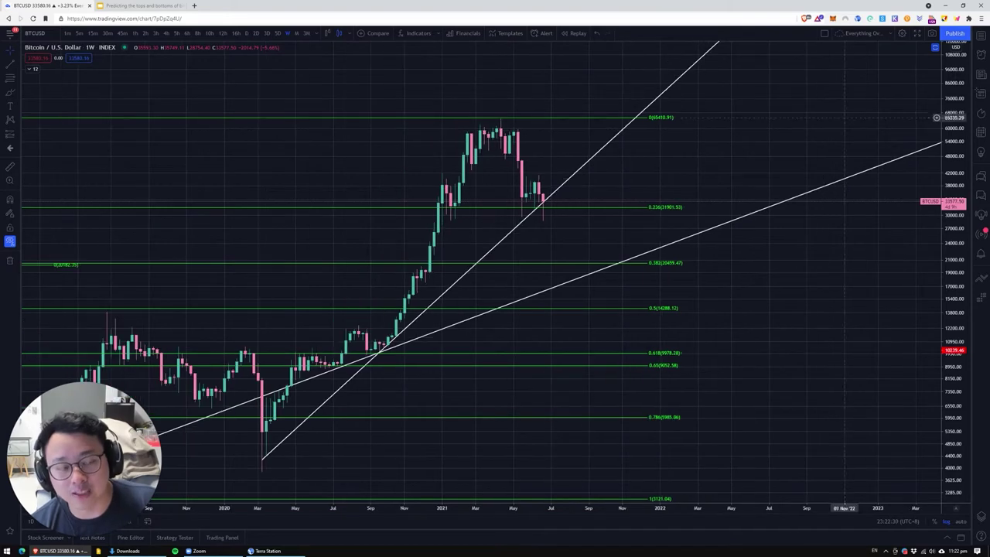
left_click(980, 37)
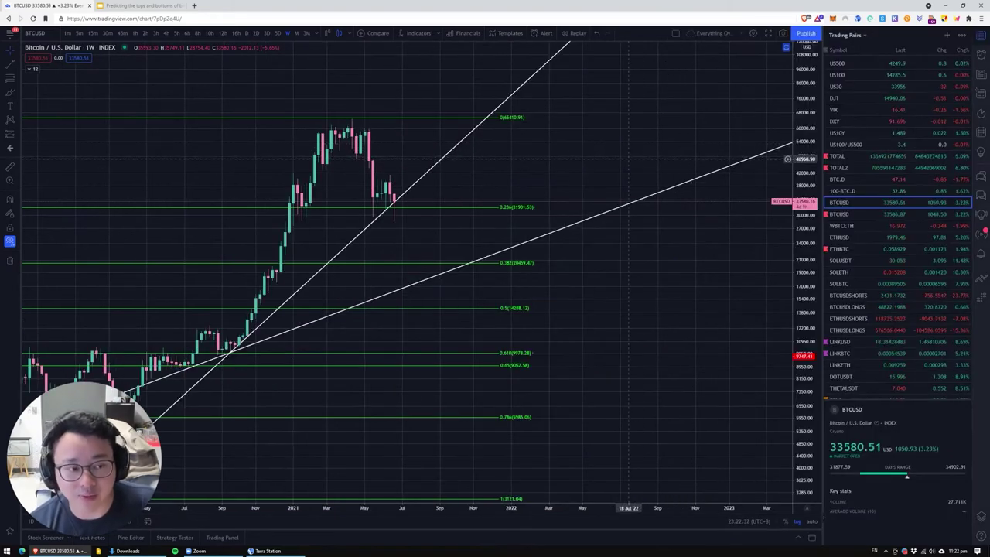
left_click_drag(635, 153, 667, 153)
left_click(981, 37)
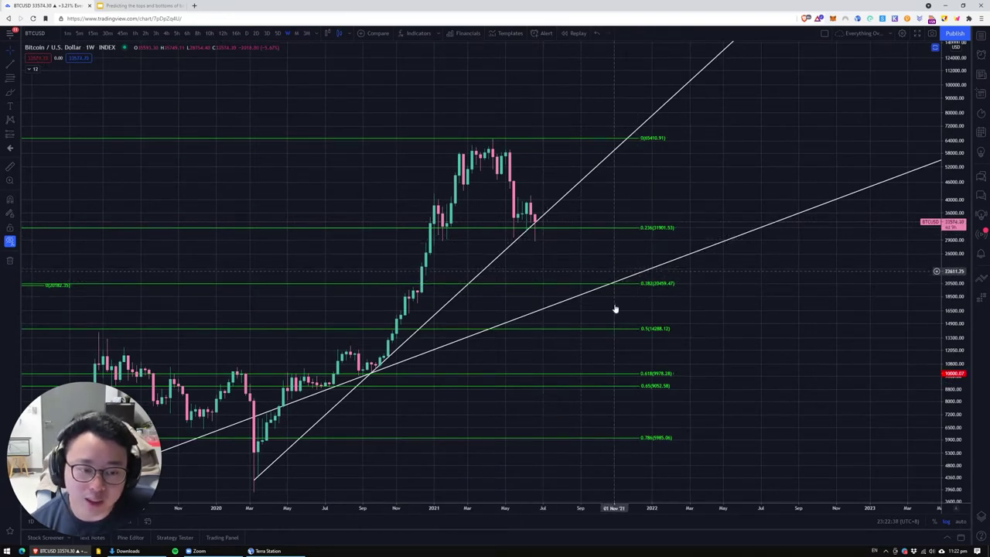
- Compare the current price with the fourth retracement's 0.236 and 0.382 levels and with the previous cycle's peak and low
scroll(731, 307, "down", 2)
scroll(746, 308, "down", 1)
left_click_drag(830, 380, 844, 320)
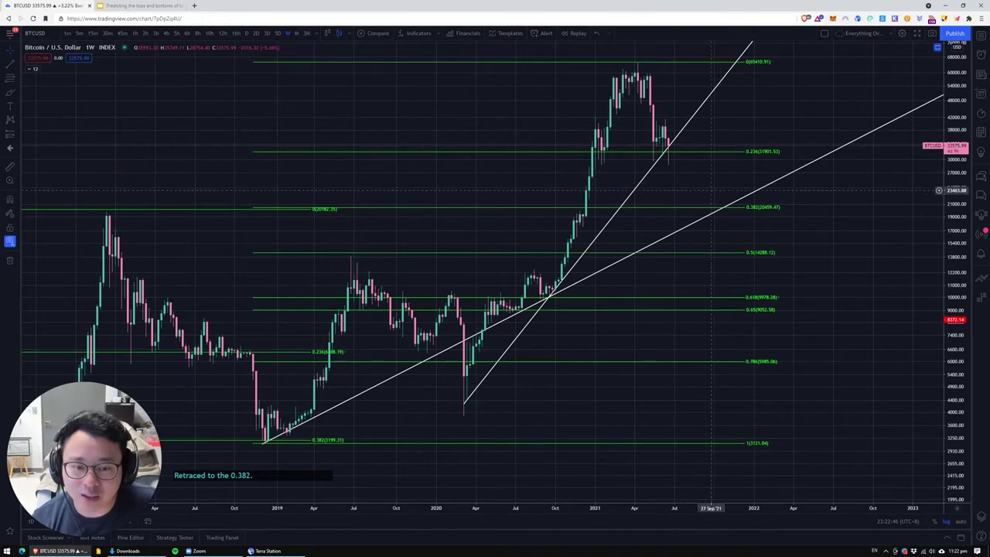
scroll(714, 189, "down", 2)
left_click_drag(654, 409, 844, 194)
mouse_move(664, 343)
left_mouse_down()
mouse_move(736, 150)
mouse_move(720, 177)
mouse_move(273, 509)
left_mouse_up()
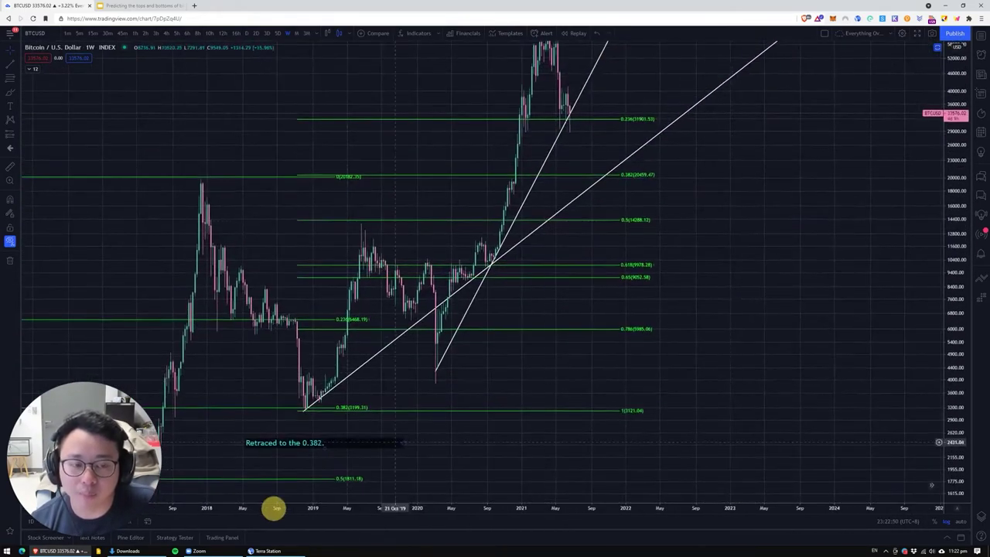
left_click_drag(741, 235, 743, 243)
left_click_drag(652, 105, 639, 160)
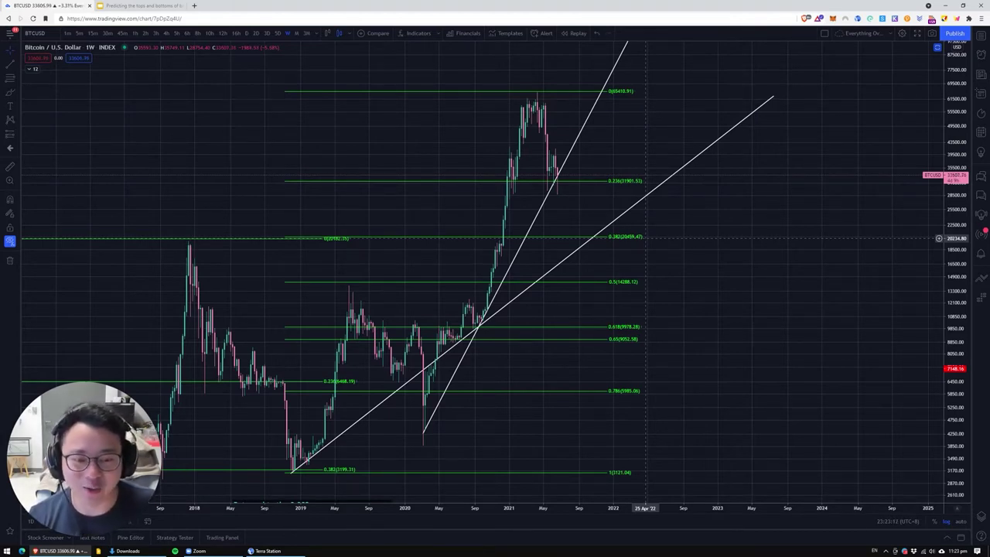
left_click_drag(962, 210, 944, 331)
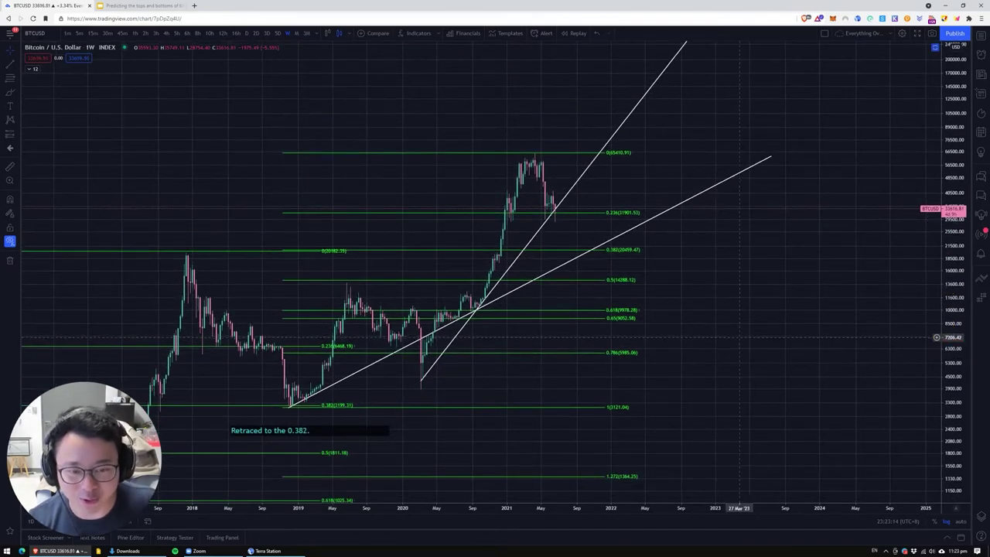
- Delete the two most recent Fib Retracements, drawn from the 2021 peak and the December 2017 peak
left_click_drag(741, 339, 762, 319)
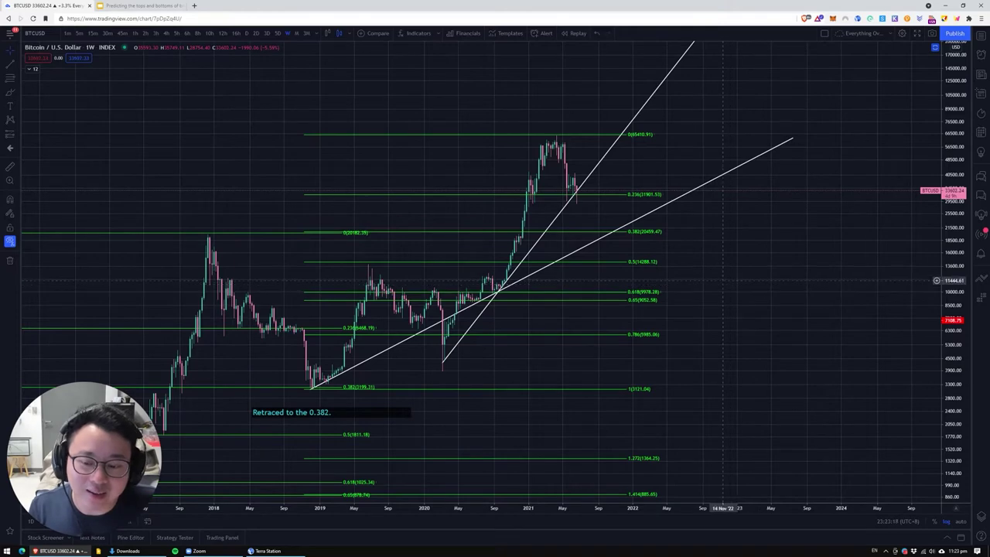
left_click_drag(748, 244, 890, 190)
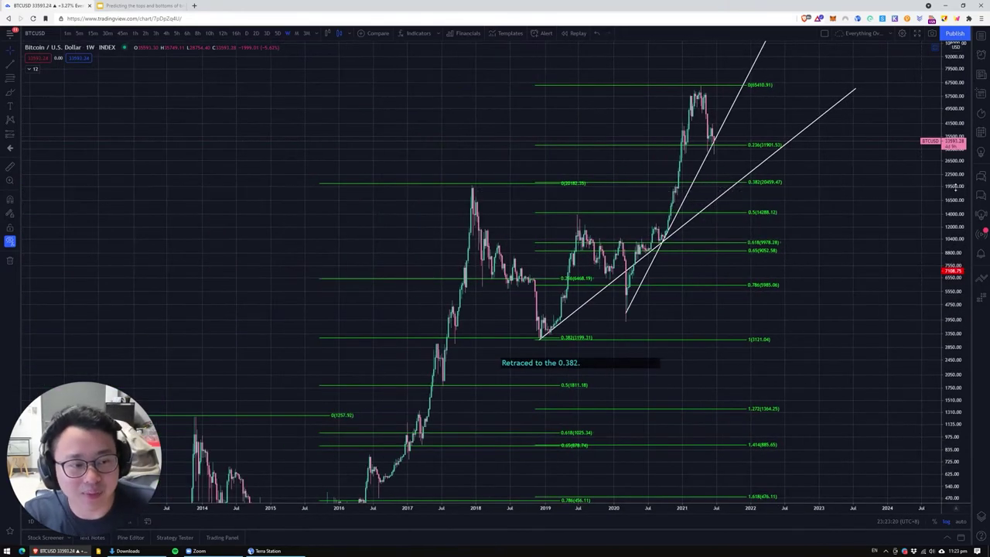
left_click_drag(955, 188, 955, 241)
left_click_drag(833, 284, 814, 195)
left_click(736, 165)
key("Delete")
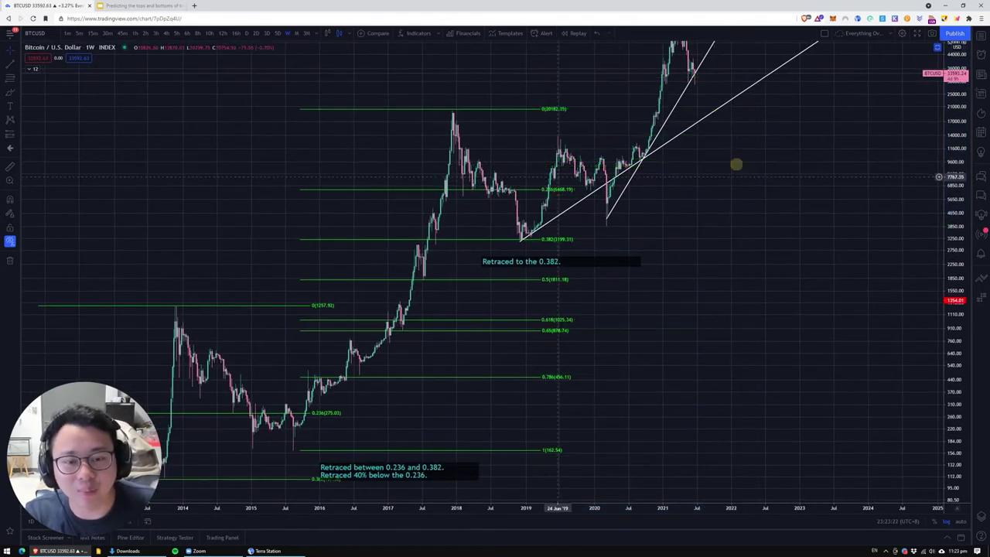
left_click(548, 110)
key("Delete")
- Delete the remaining Fib Retracements drawn from the late-2013 peak and the June 2011 peak
left_click_drag(703, 327, 785, 213)
scroll(558, 203, "down", 1)
left_click_drag(459, 193, 691, 249)
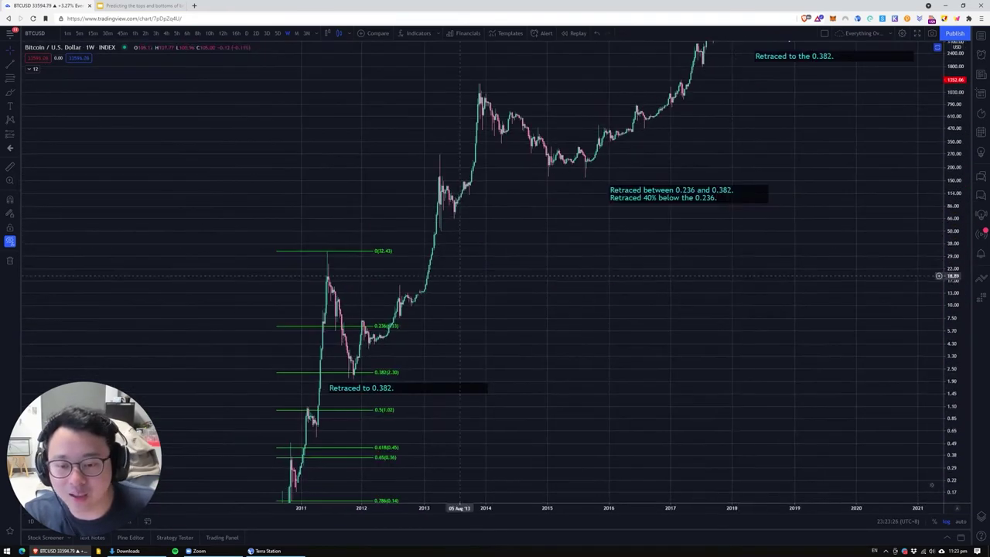
left_click(374, 252)
key("Delete")
left_click_drag(663, 331, 689, 158)
mouse_move(954, 172)
left_mouse_down()
mouse_move(885, 307)
mouse_move(567, 256)
mouse_move(253, 167)
mouse_move(321, 121)
mouse_move(317, 183)
left_mouse_up()
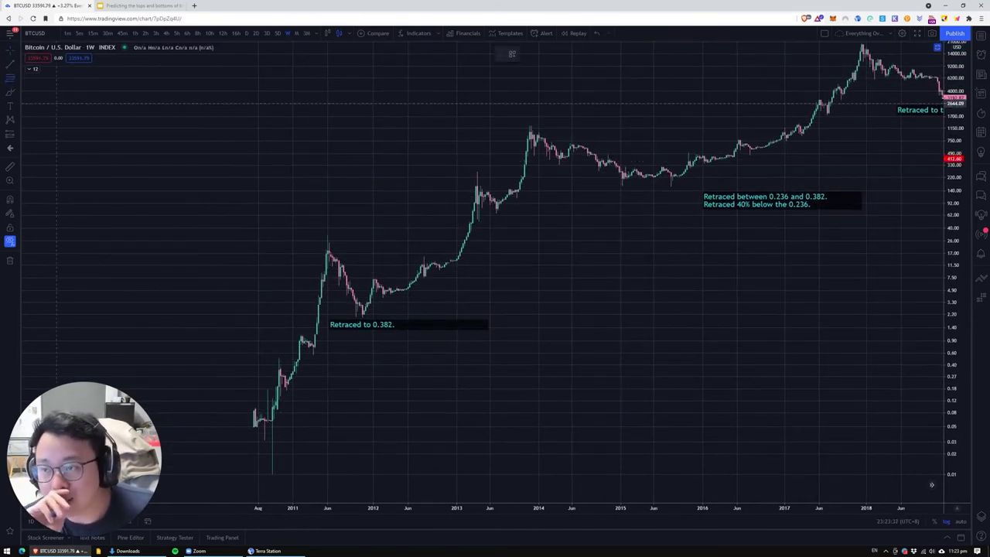
- Draw a Fib Retracement from the June 2011 peak at 32.15 down to the late-2011 low at 1.99
left_click(18, 80)
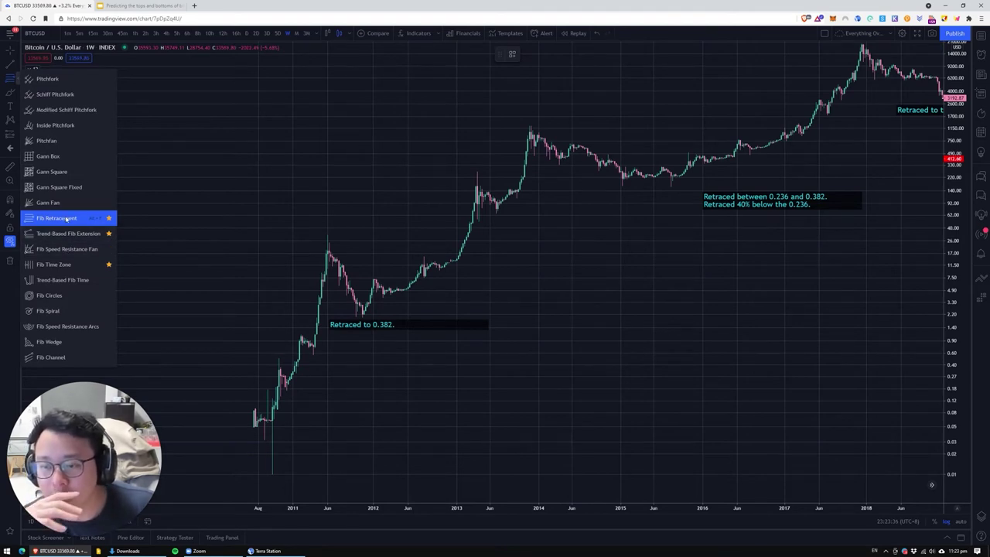
left_click(73, 219)
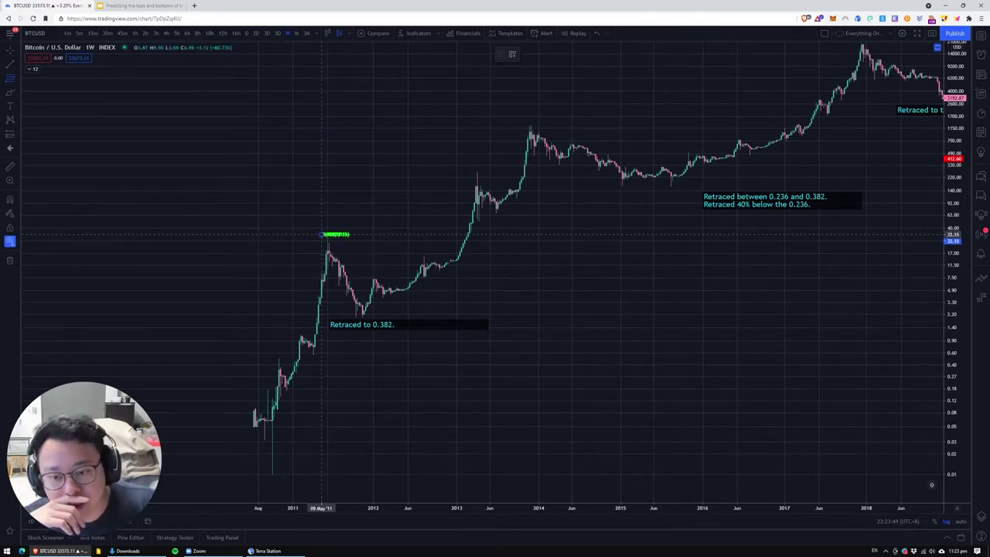
left_click(480, 317)
left_click(542, 290)
scroll(588, 271, "up", 4)
left_click_drag(583, 289, 628, 298)
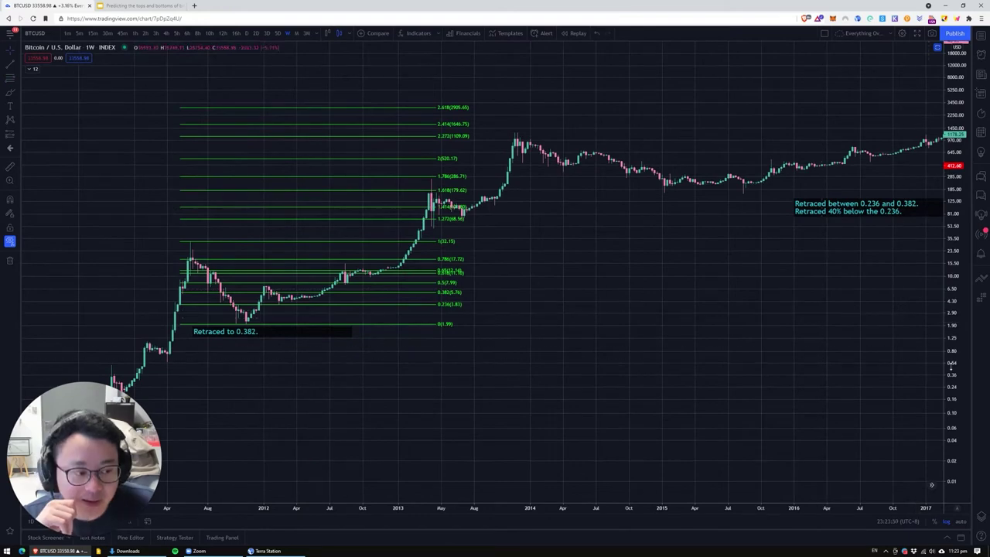
- Extend the 2011 retracement's levels past the late-2013 peak to about May 2014, with the lower end at 2.03
left_click_drag(950, 366, 950, 188)
left_click_drag(519, 377, 507, 433)
left_click_drag(424, 418, 567, 417)
left_click_drag(435, 190, 402, 246)
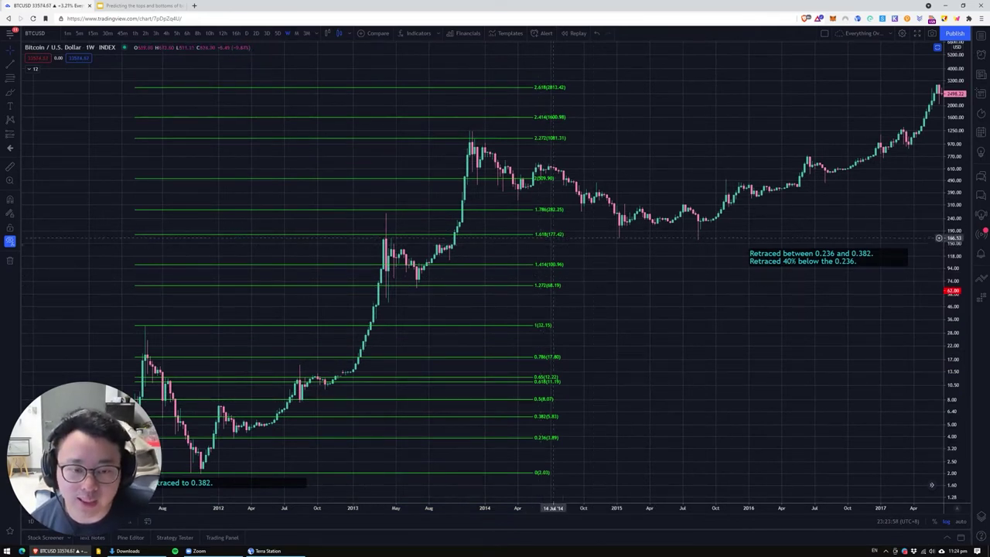
- Duplicate the "Retraced between 0.236 and 0.382" note beside the April 2013 peak, and shift the original beneath the 2015 low
left_click(796, 263)
left_click_drag(797, 265, 267, 205)
left_click_drag(736, 255, 662, 248)
- Change the copied note's text to "Extended to the 1.618 to 1.786 of the previous cycle."
double_click(319, 224)
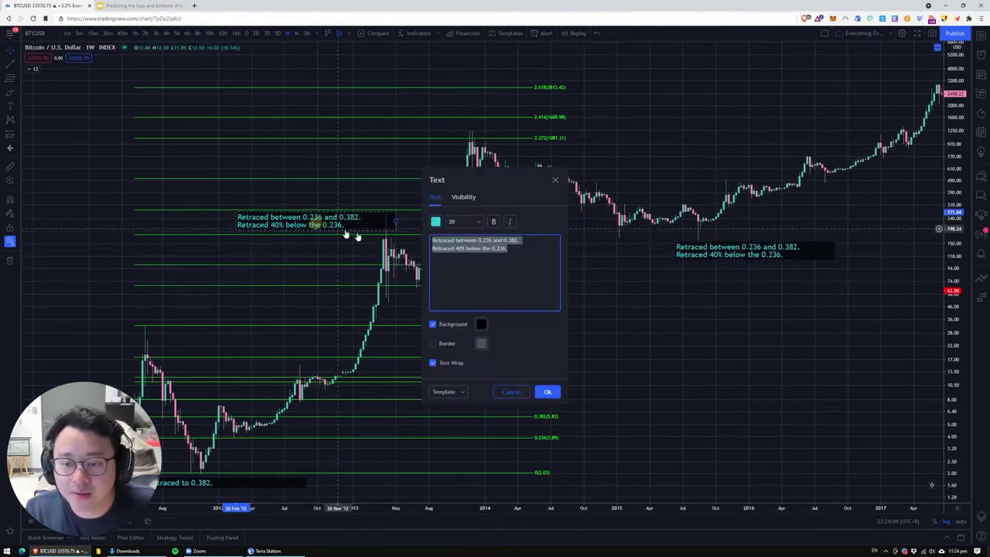
type("Extended to the 1.618 to 1.7")
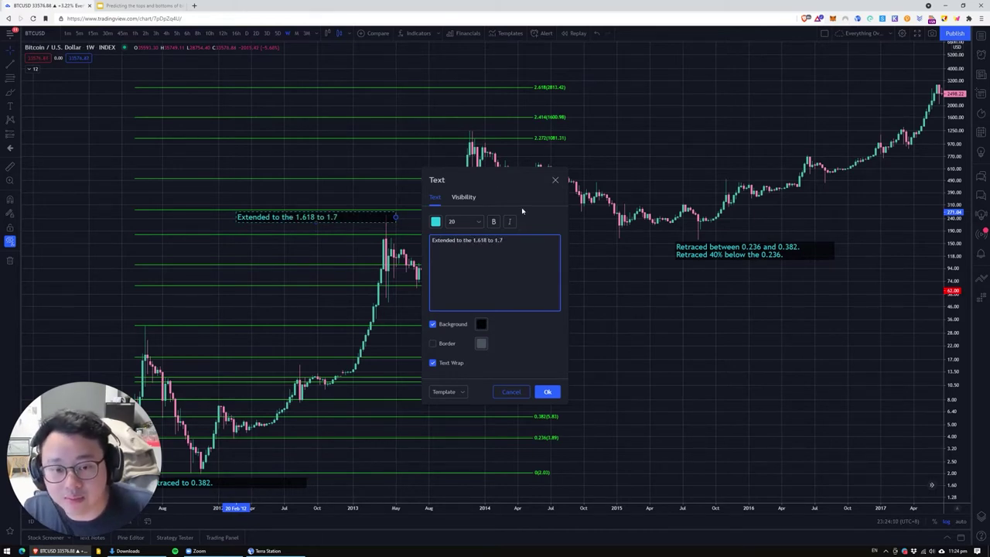
left_click_drag(490, 178, 634, 172)
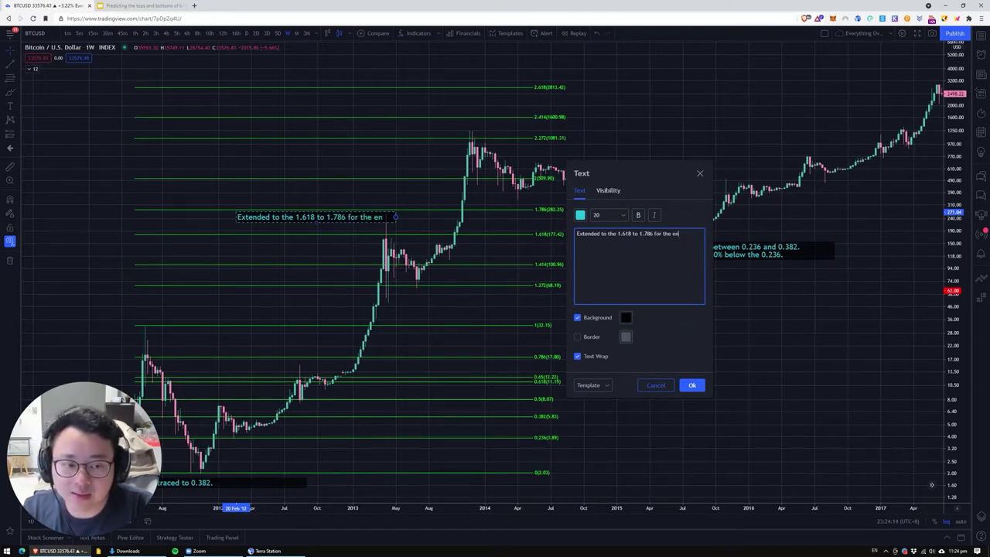
type("xt cycle.")
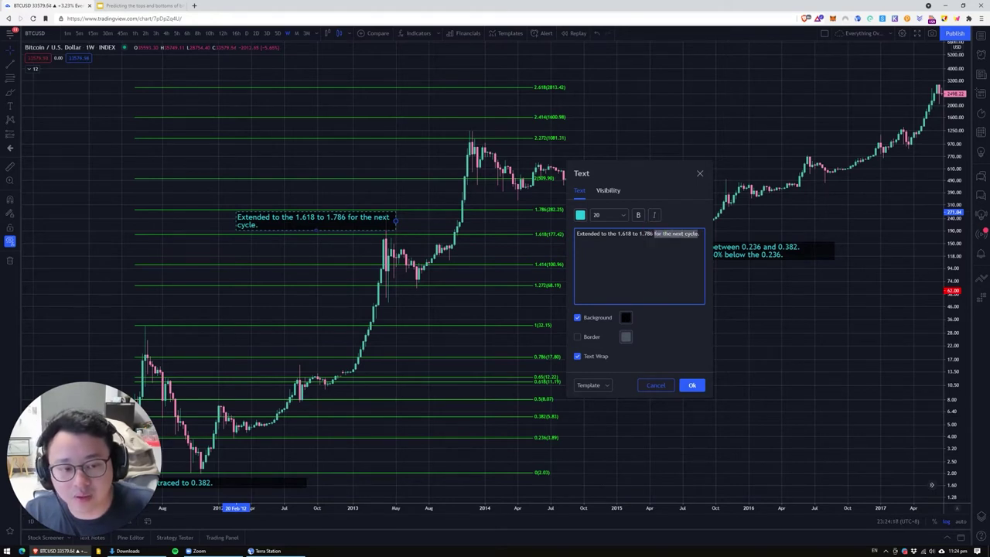
type("of the current")
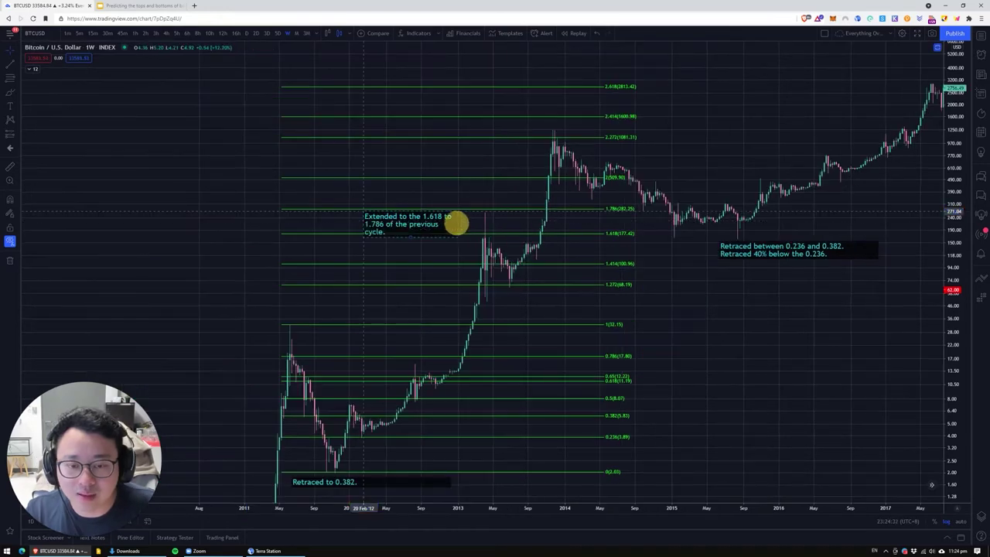
- Fit the extension note's width so its text wraps onto two lines, and place it just beside the April 2013 peak
left_click_drag(453, 221, 423, 222)
left_click_drag(682, 279, 617, 277)
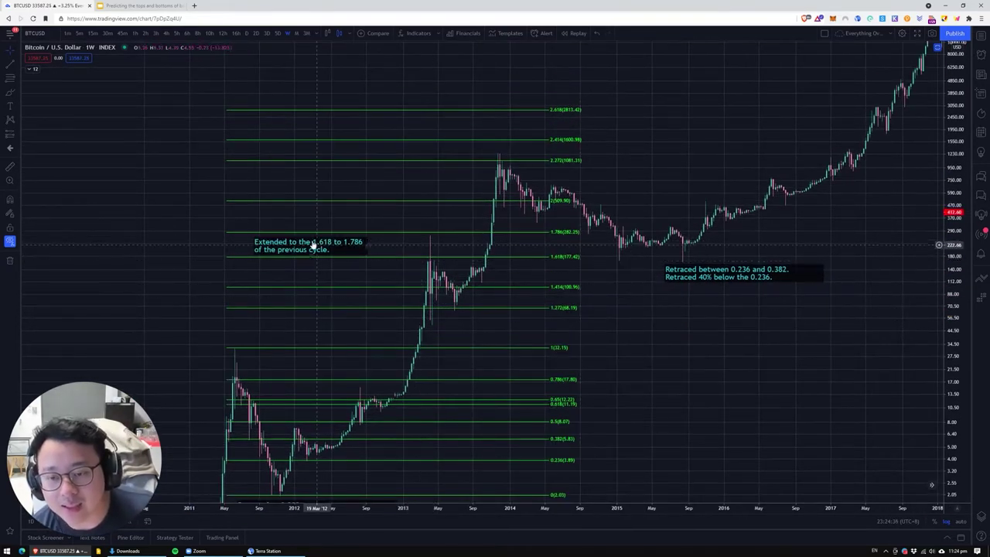
left_click_drag(318, 250, 362, 253)
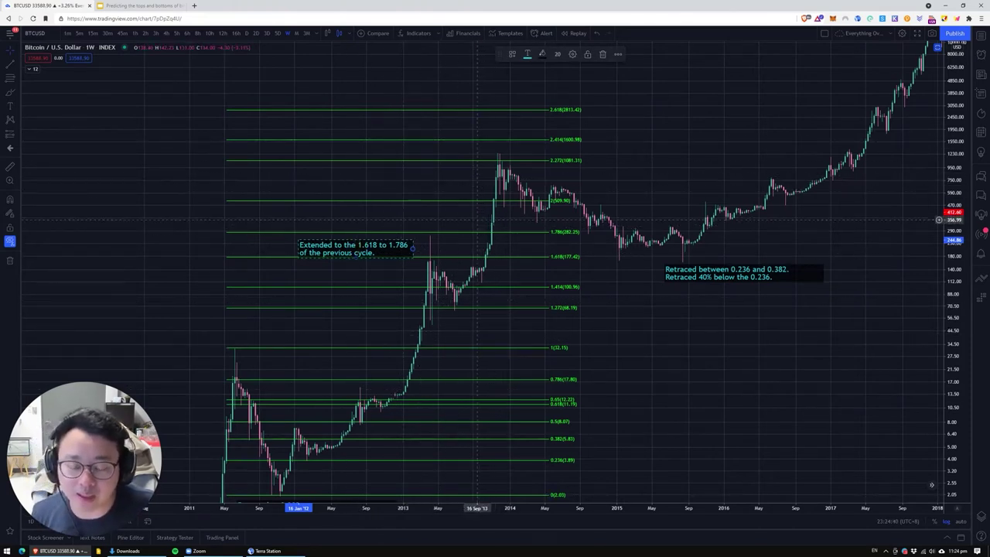
- Duplicate the extension note above the late-2013 peak and change the copy's text to "Extended to the 2.272."
left_click_drag(373, 244, 491, 133)
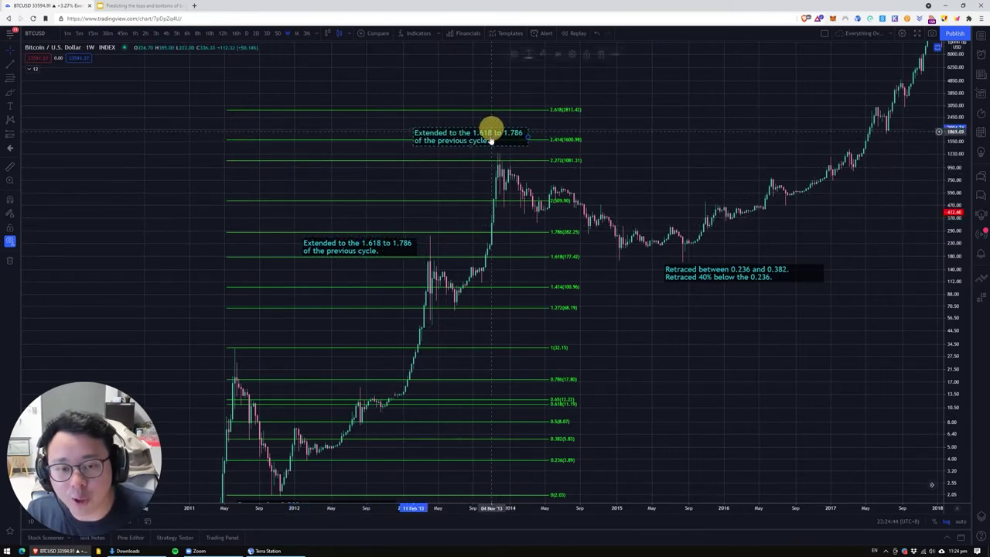
left_click(571, 55)
left_click_drag(523, 183, 405, 185)
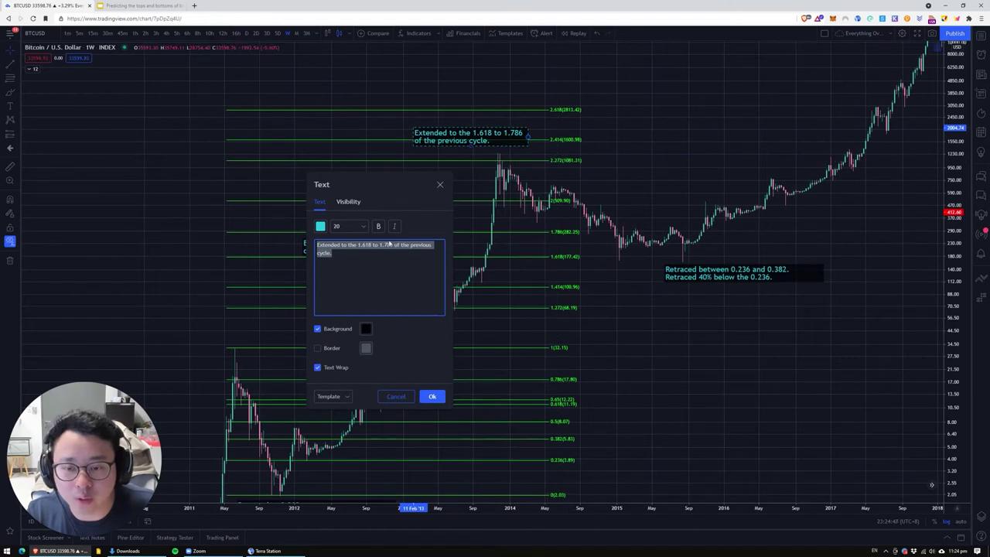
left_click(359, 245)
key("ctrl+shift+End")
type("2.272.")
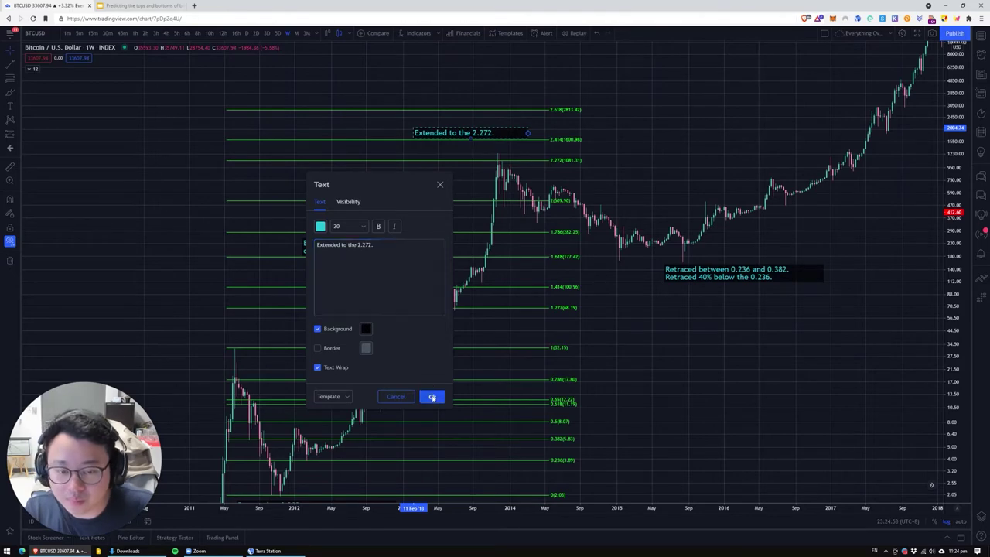
left_click(433, 396)
- Draw a second Fib Retracement from the April 2013 peak at 266.82 down to the July 2013 low at 65.86
scroll(702, 369, "up", 3)
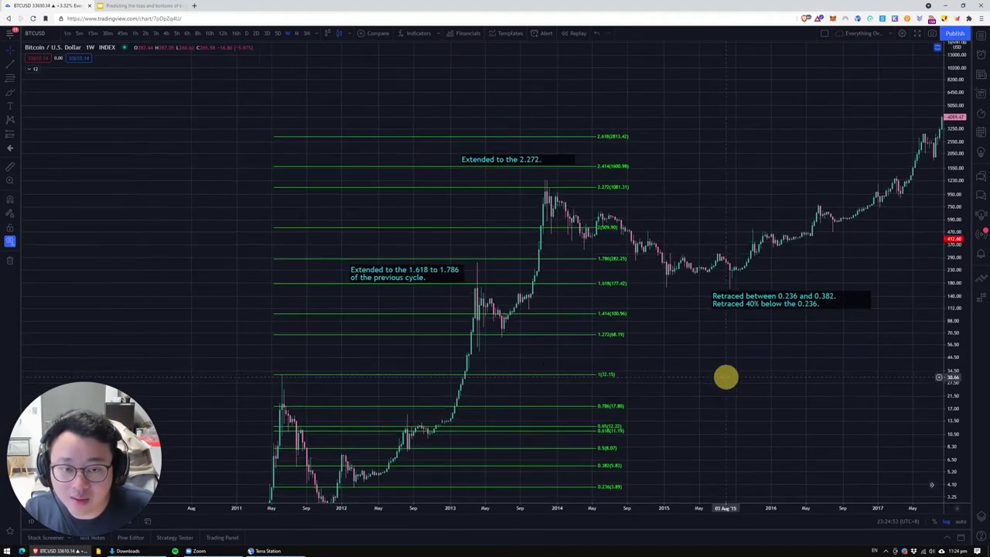
scroll(714, 327, "up", 2)
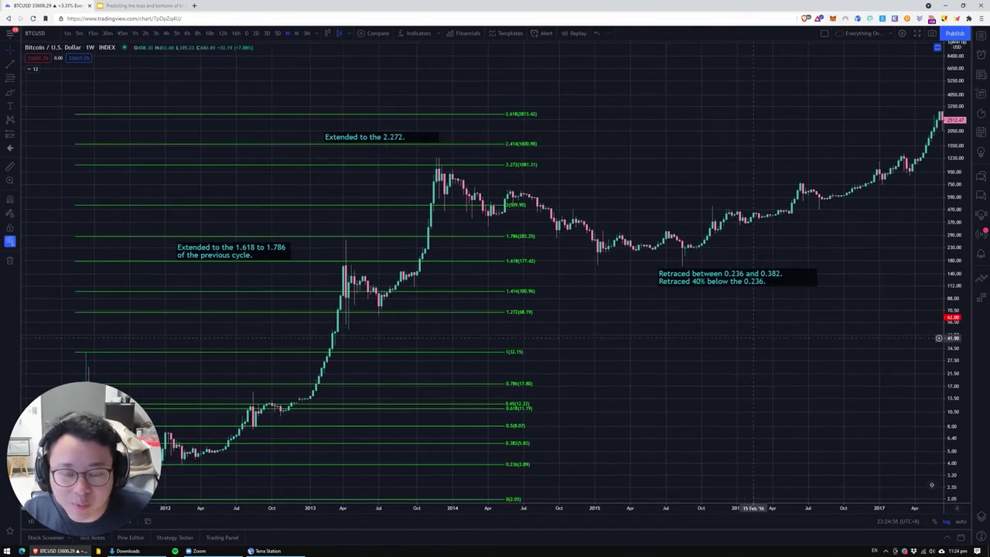
left_click_drag(957, 326, 957, 301)
left_click_drag(619, 326, 668, 349)
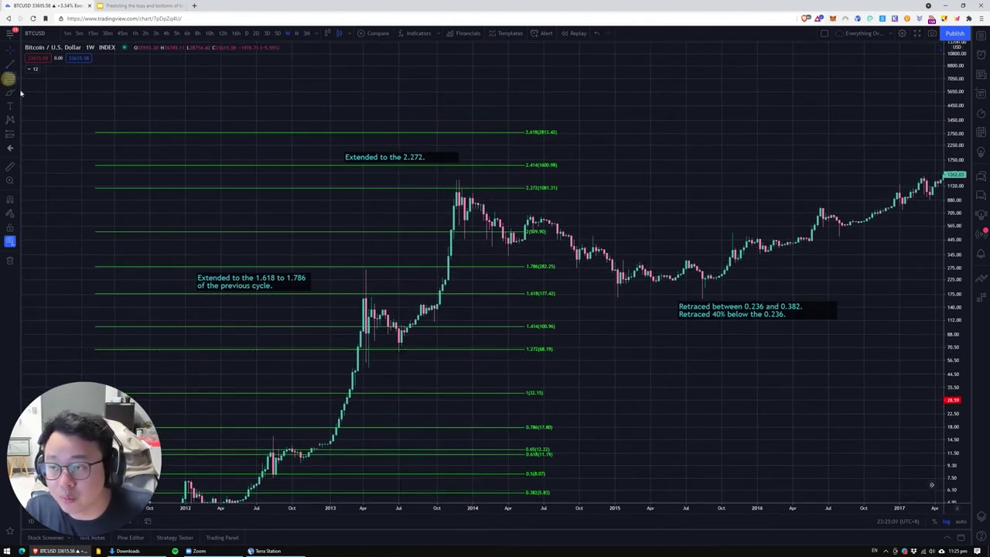
left_click(352, 268)
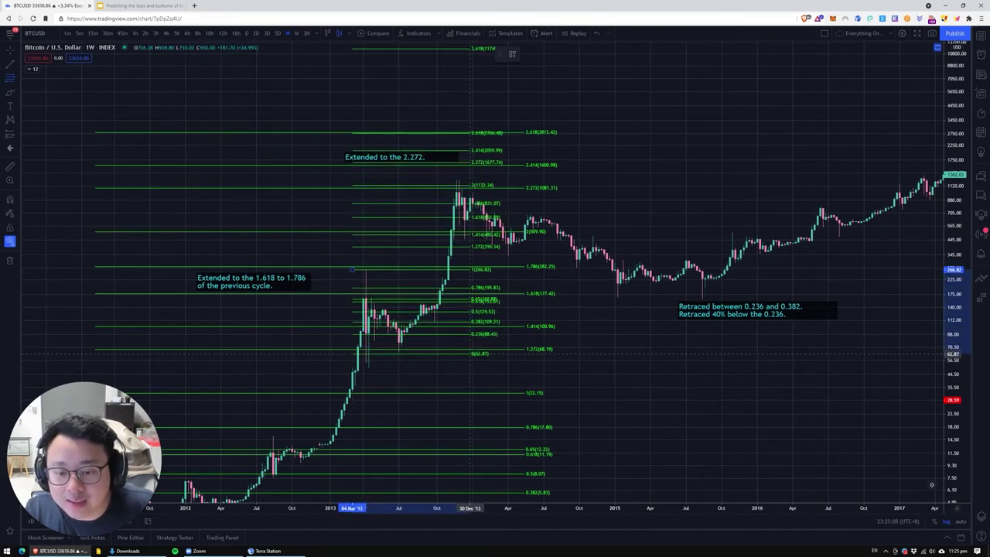
left_click(475, 352)
- Examine the second retracement's levels against the April 2013 peak, the July 2013 low and the late-2013 peak
left_click_drag(419, 351, 486, 338)
scroll(486, 338, "up", 3)
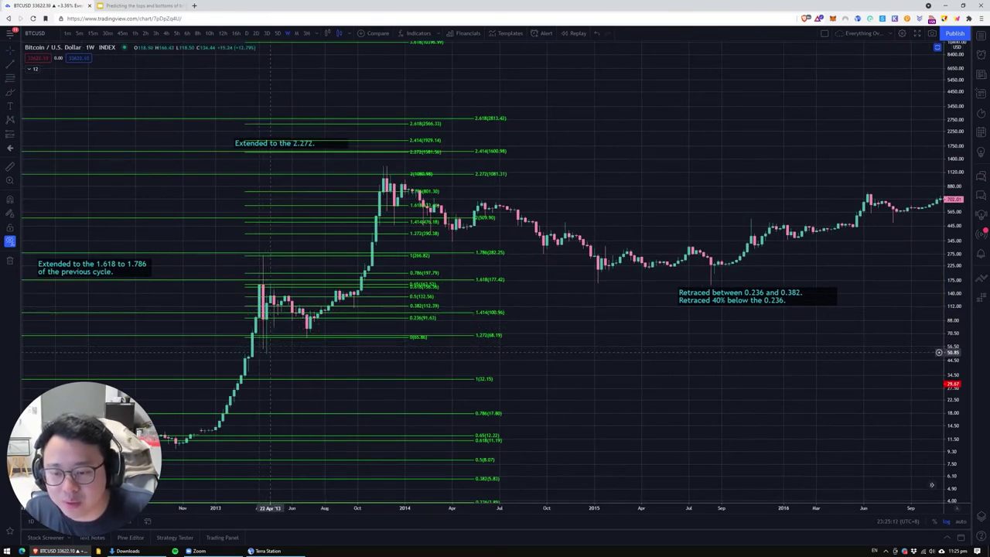
left_click_drag(296, 358, 483, 368)
scroll(709, 373, "up", 3)
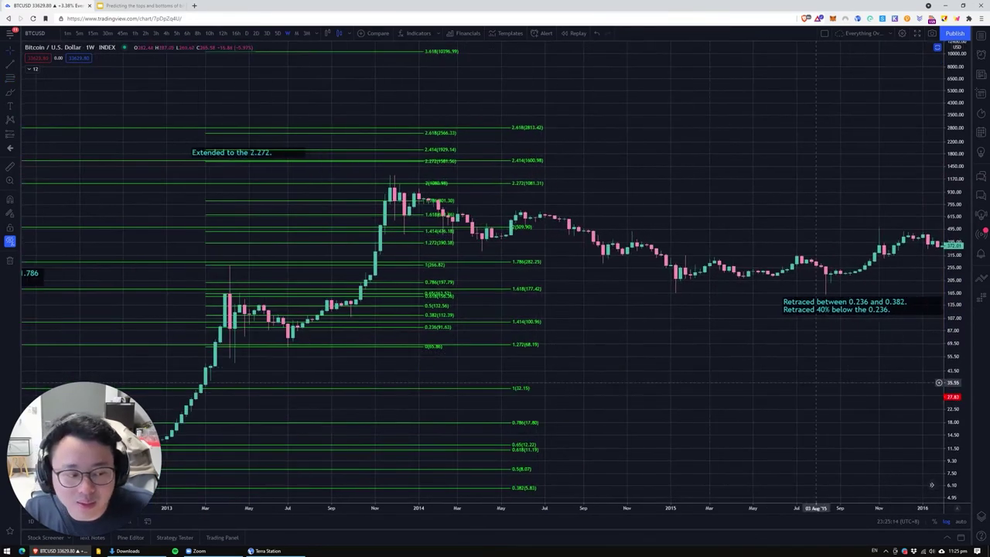
left_click_drag(951, 410, 940, 334)
left_click_drag(730, 390, 822, 320)
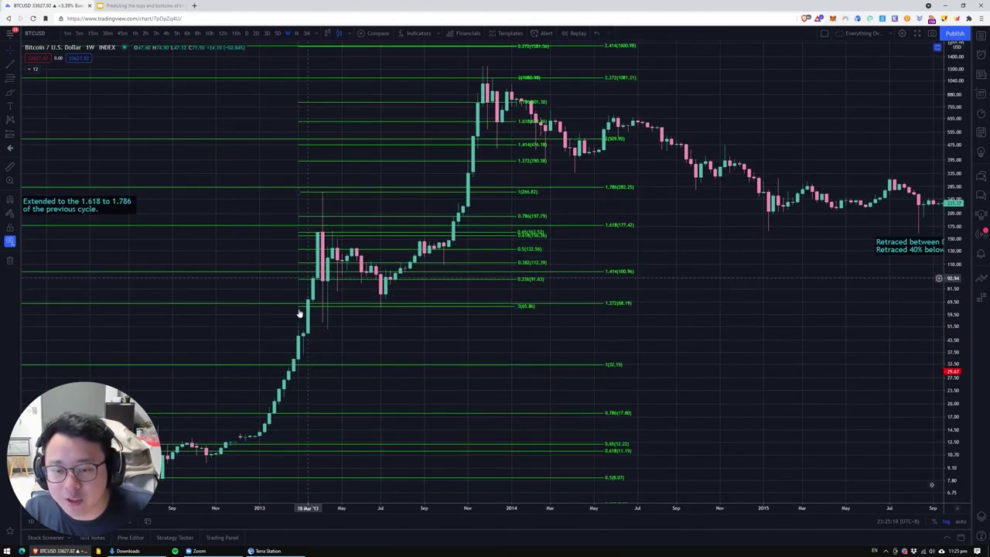
left_click_drag(384, 348, 348, 371)
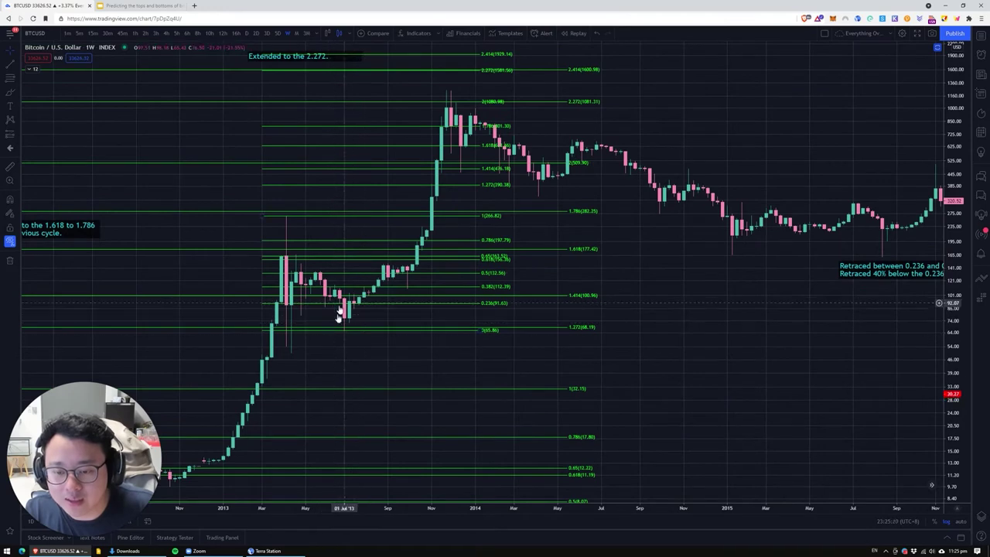
left_click_drag(427, 357, 365, 410)
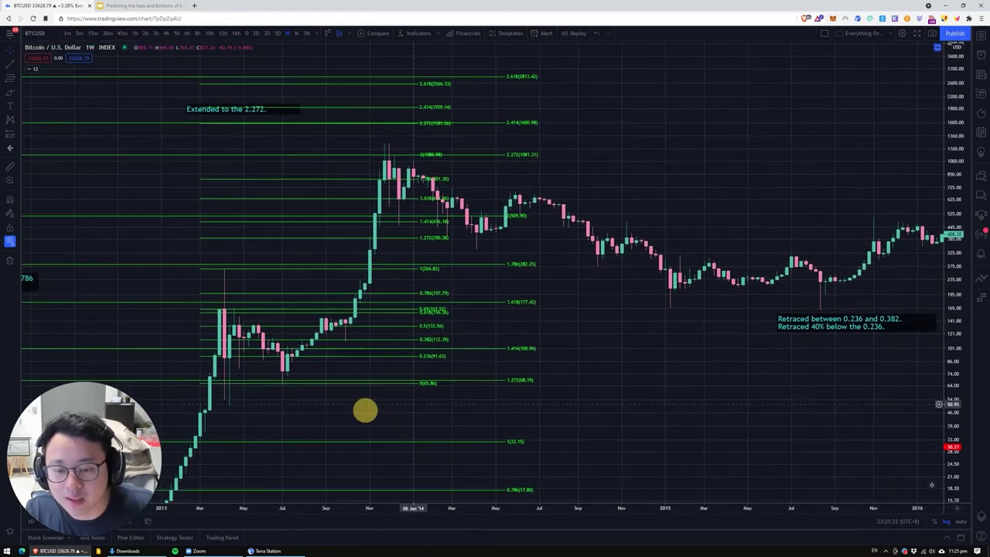
- Change all levels of the 2013 mini-cycle Fib Retracement to yellow
left_click(422, 382)
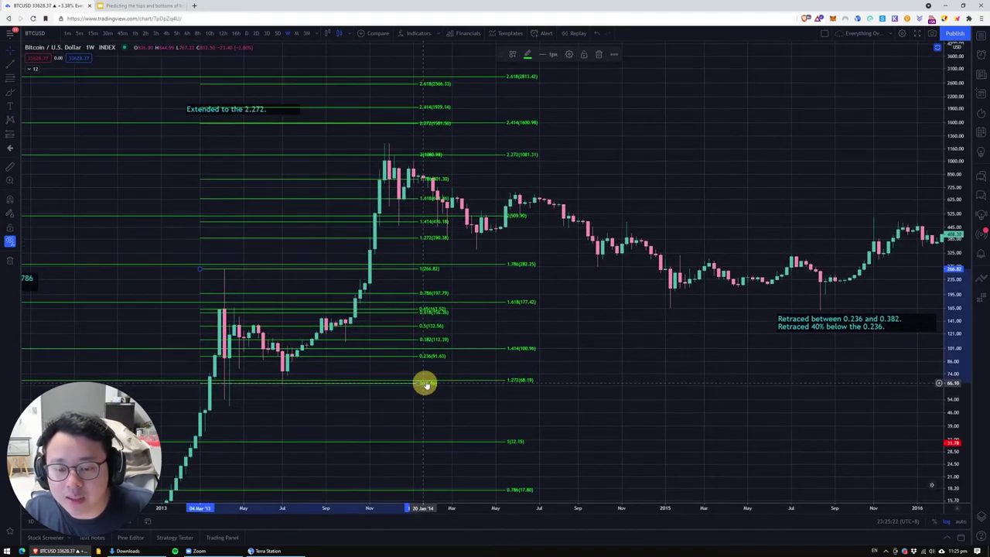
left_click(570, 55)
left_click(468, 375)
left_click(487, 399)
left_click(562, 520)
left_click_drag(639, 366, 684, 402)
scroll(443, 261, "up", 2)
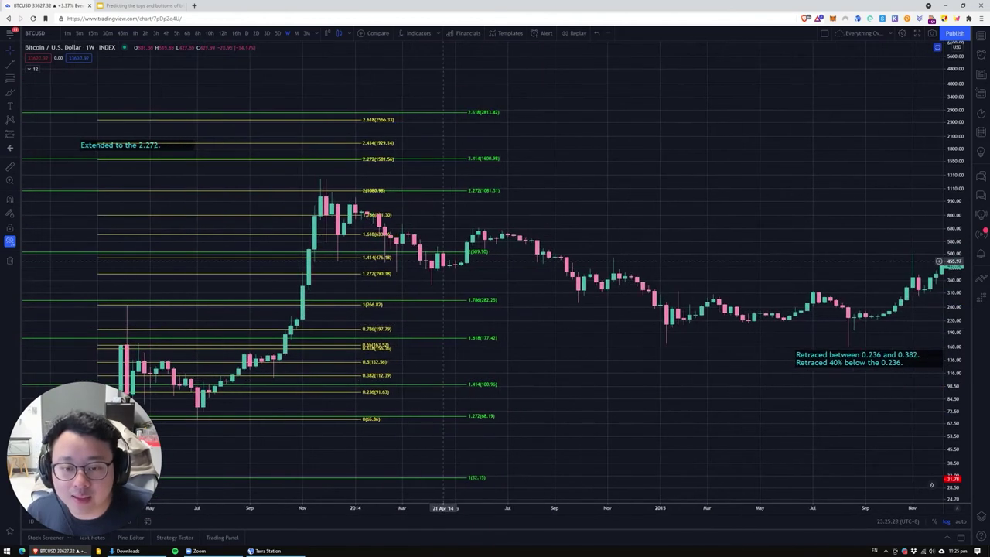
- Change the late-2013 peak note's text to "Extended to the 2.272 from the previous full cycle. Extended to 2 from the previous mini cycle."
scroll(402, 205, "down", 1)
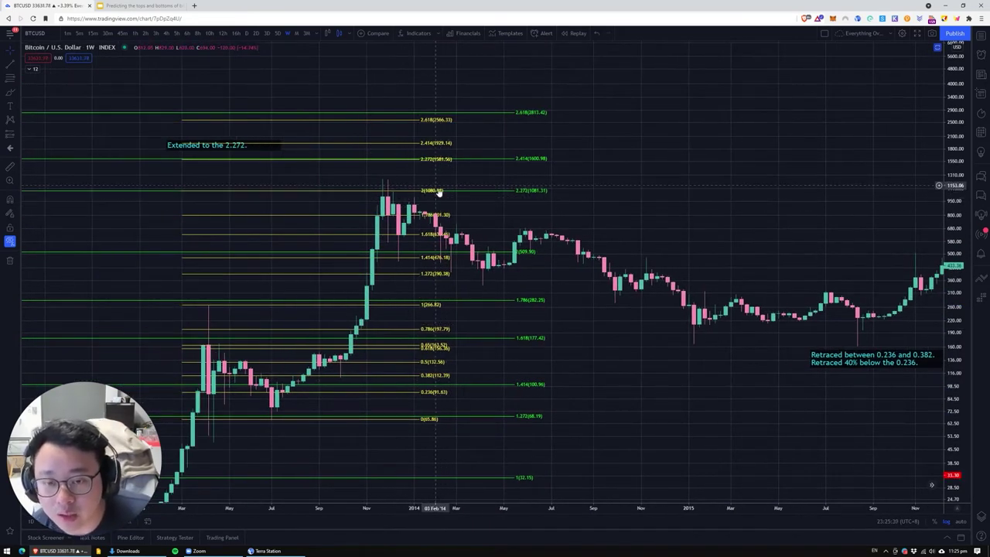
left_click(243, 148)
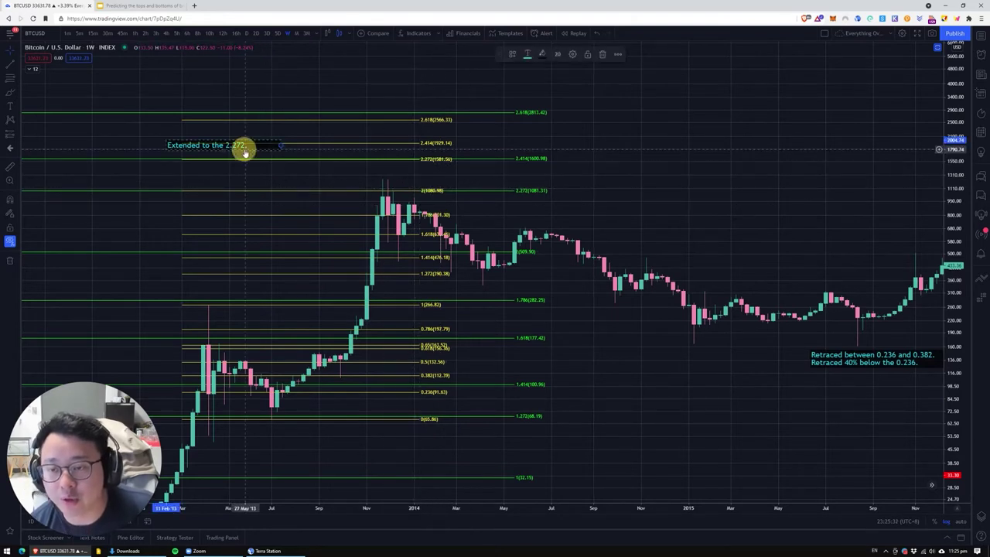
left_click(573, 54)
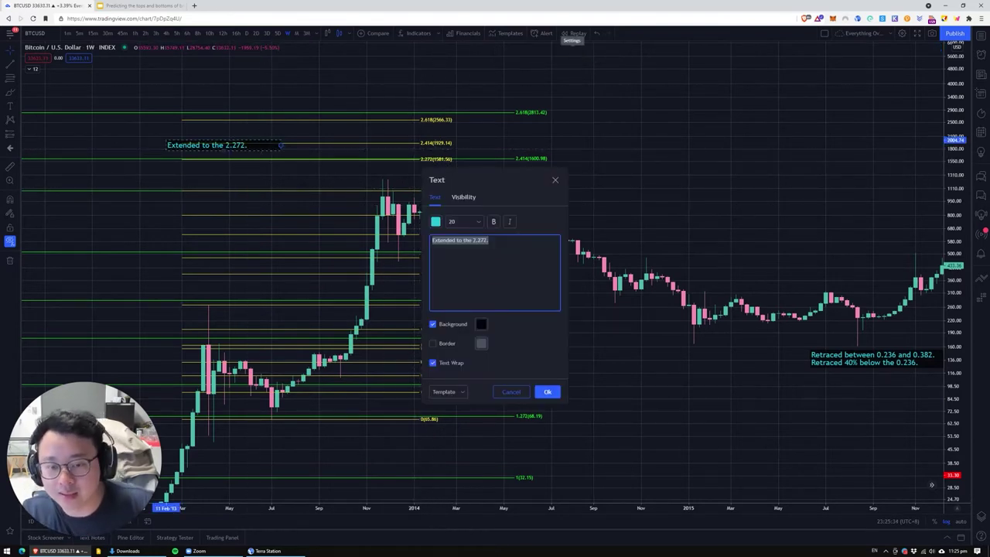
type("Extended to 2 fr")
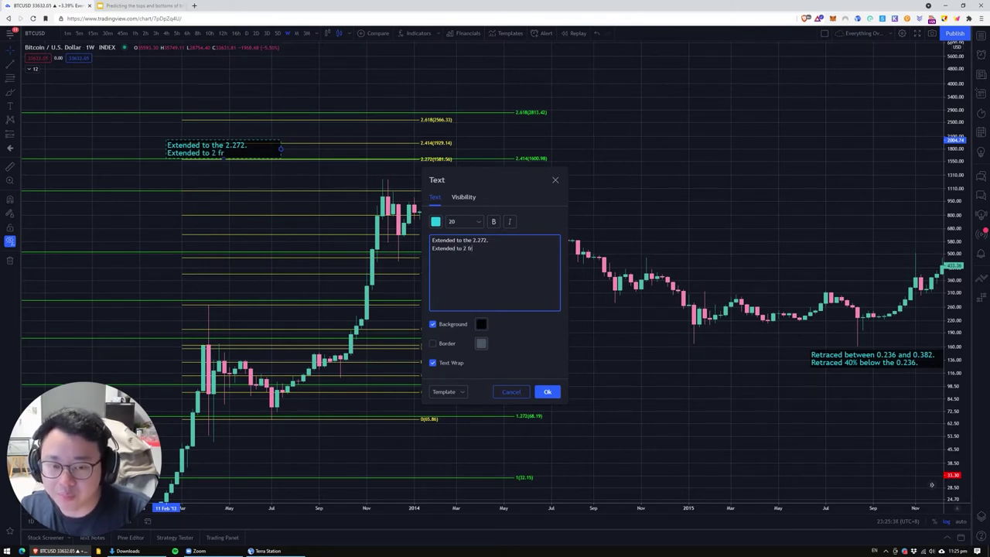
type("om the previous mini cycle.")
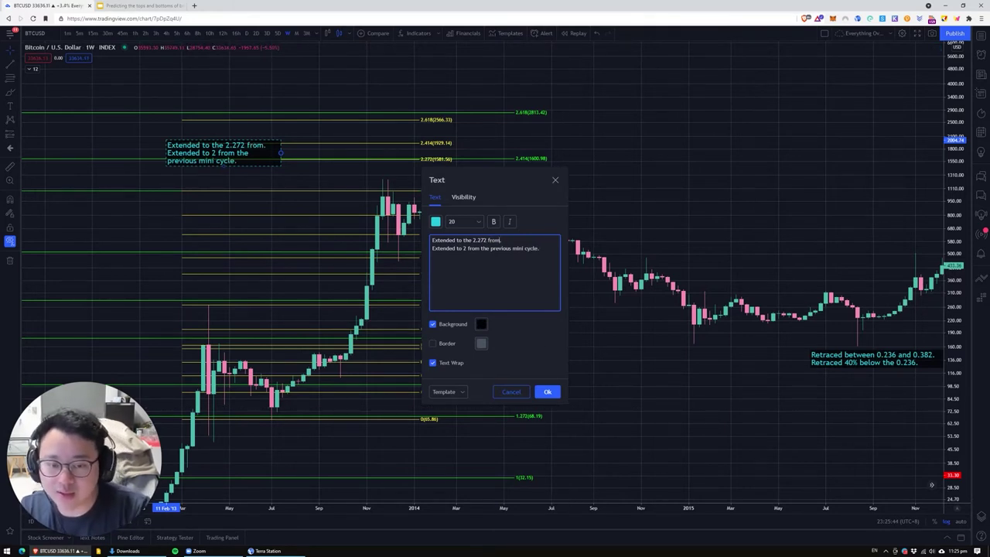
type("m the previous full cycle")
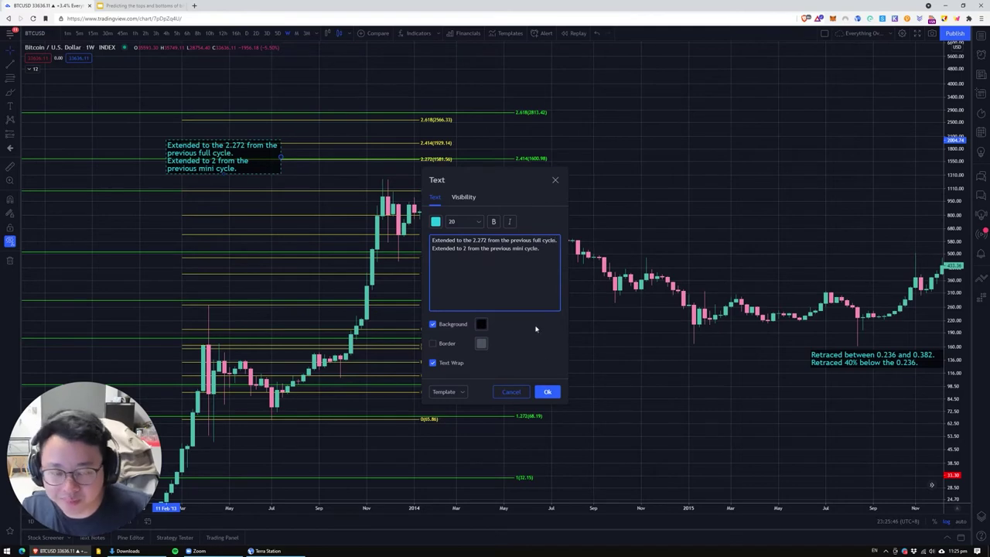
left_click(547, 391)
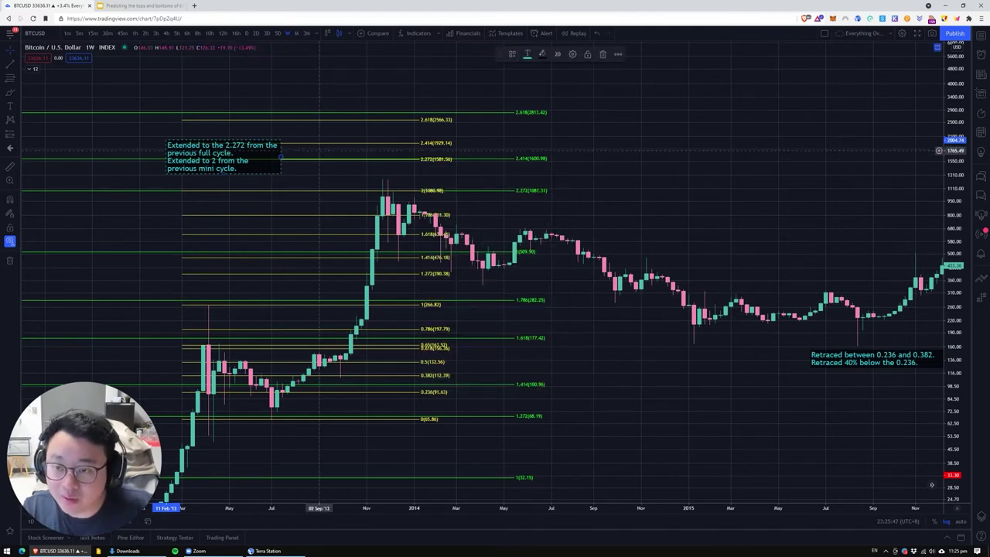
- Widen the late-2013 note so each sentence fits on one line, and move it slightly higher above the peak
left_click_drag(282, 157, 325, 177)
left_click_drag(629, 207, 500, 224)
scroll(565, 210, "down", 1)
left_click_drag(599, 204, 462, 232)
scroll(630, 203, "down", 2)
left_click_drag(630, 203, 354, 227)
scroll(480, 209, "down", 3)
left_click_drag(481, 208, 403, 149)
left_click(10, 78)
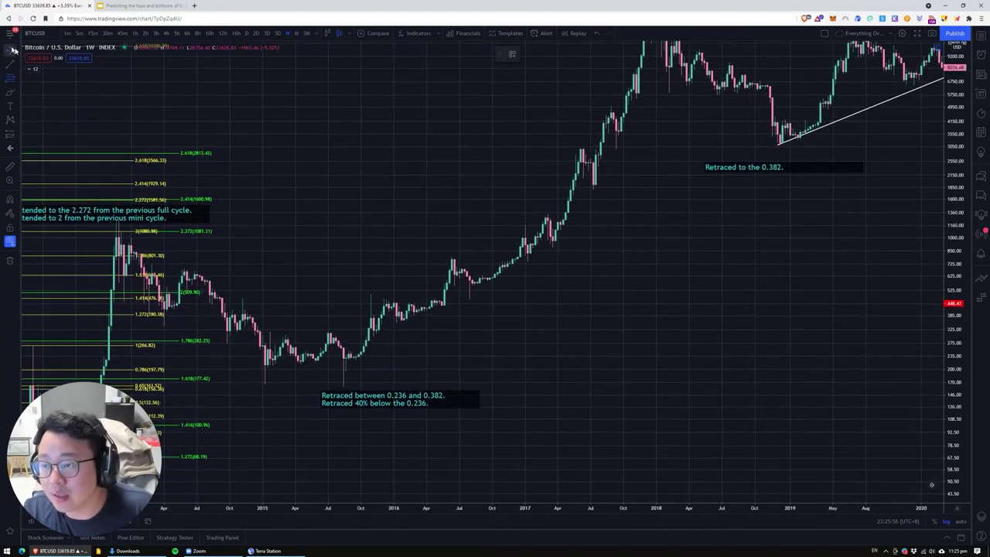
left_click(12, 55)
left_click_drag(338, 199, 465, 147)
left_click_drag(217, 160, 215, 139)
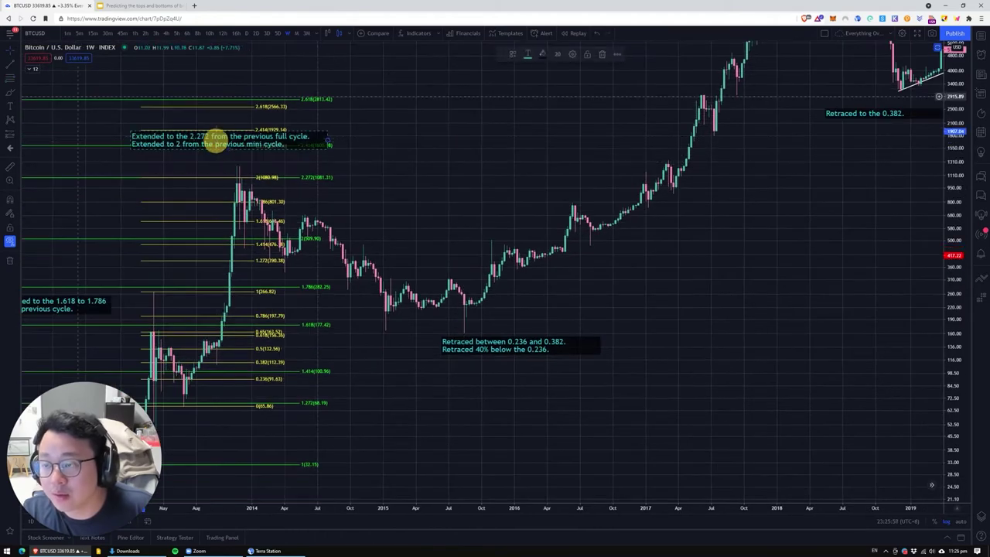
- Draw a Fib Retracement from the late-2013 peak at 1243.78 down to the 2015 low at 160.18, ending in March 2018
left_click(9, 77)
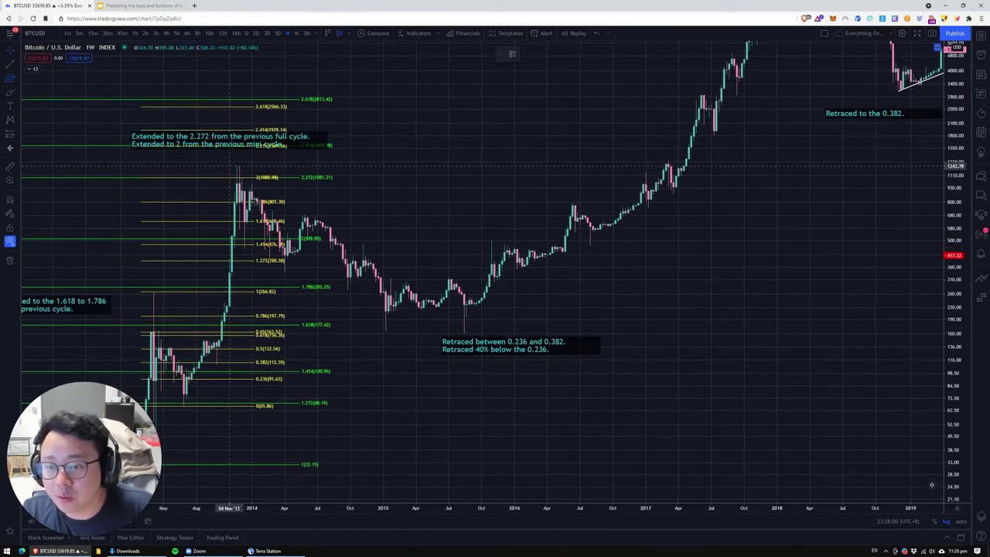
left_click(229, 166)
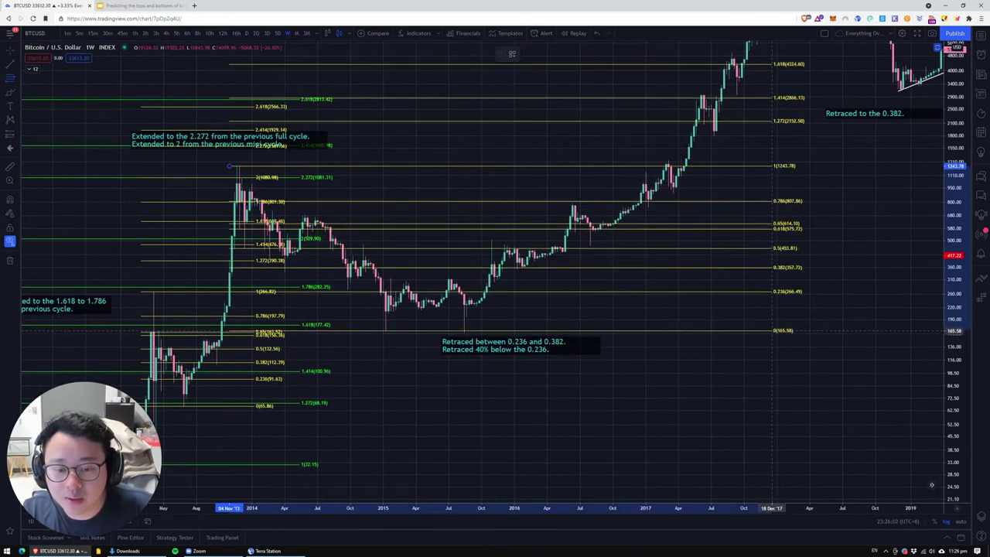
left_click(773, 332)
left_click_drag(885, 268, 608, 420)
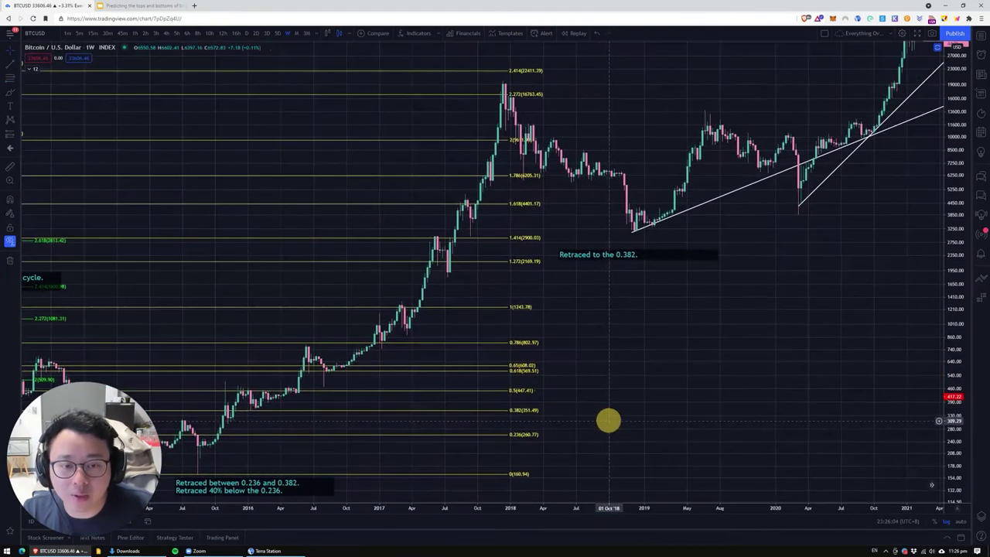
left_click_drag(509, 474, 531, 473)
left_click_drag(642, 432, 664, 427)
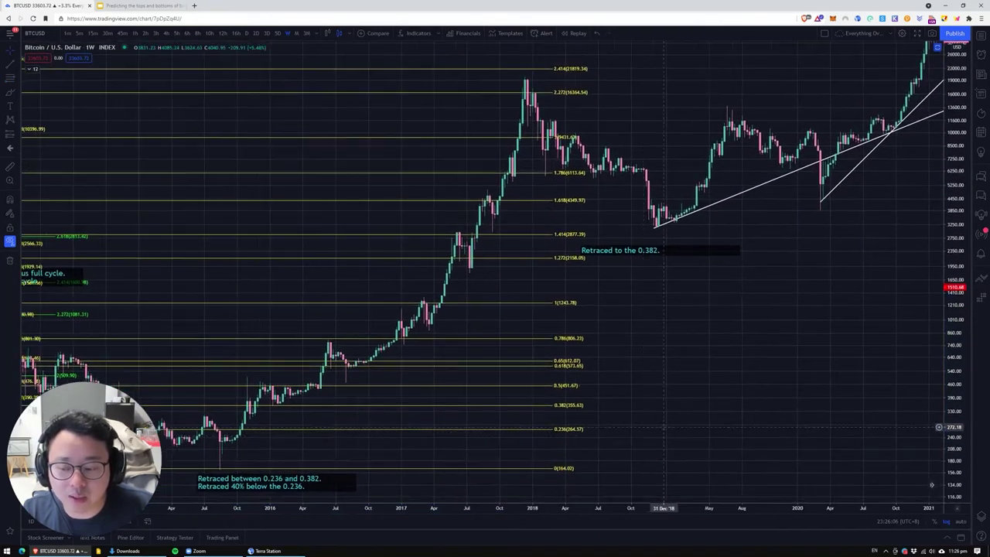
scroll(664, 427, "down", 1)
left_click_drag(593, 469, 596, 470)
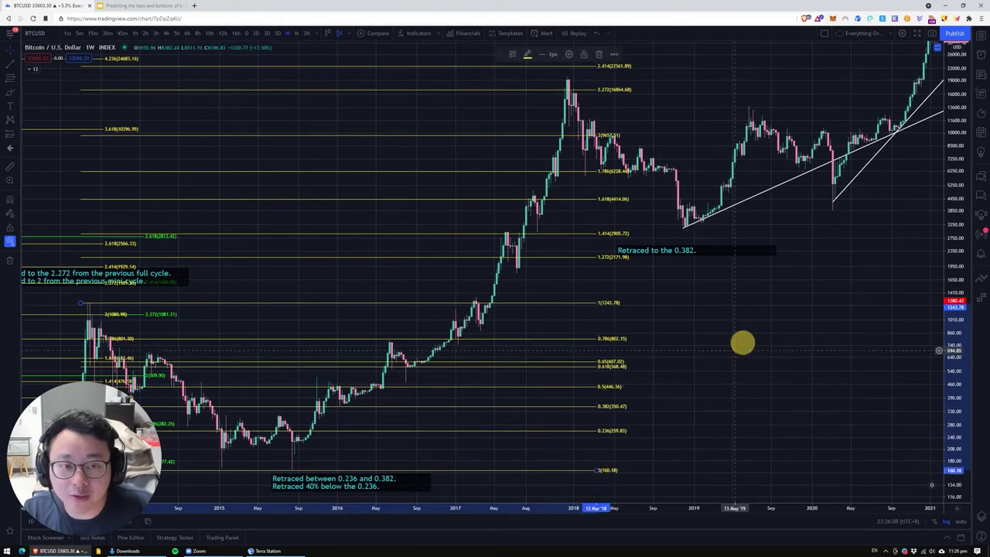
- Measure the pullback from the August 2017 high near the 1.618 level down to the following low
left_click_drag(705, 346, 699, 393)
scroll(699, 393, "up", 1)
scroll(693, 389, "down", 2)
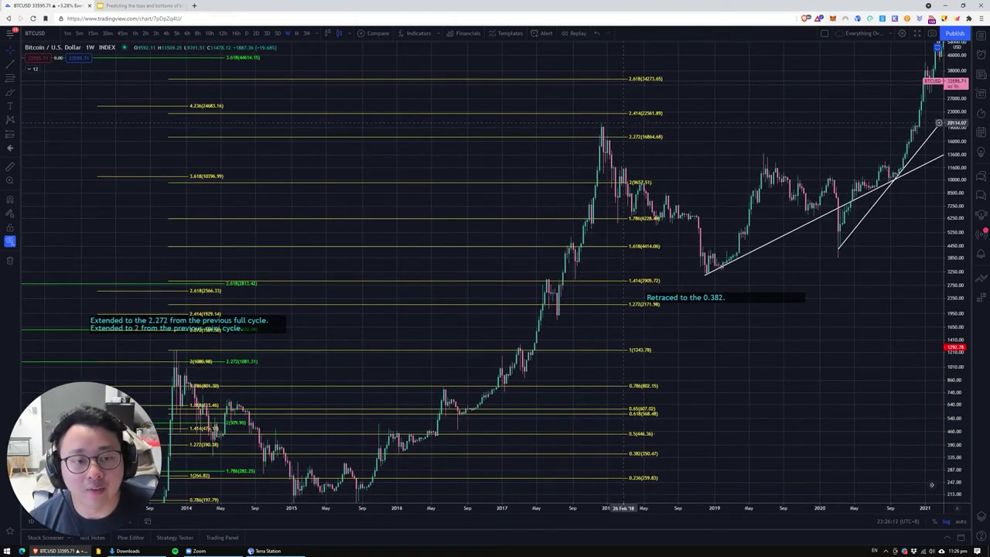
left_click_drag(281, 192, 287, 165)
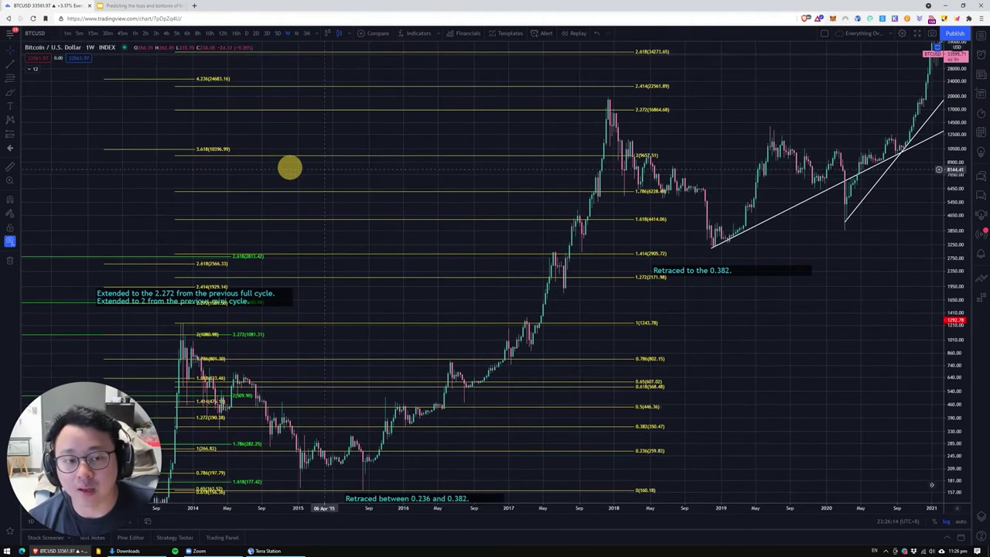
left_click_drag(369, 179, 267, 250)
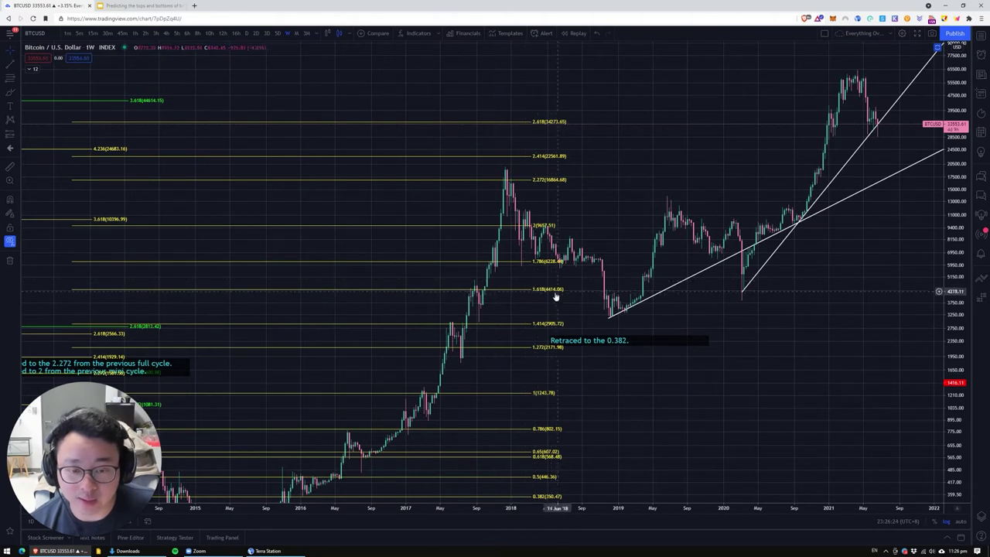
left_click(472, 293, "shift")
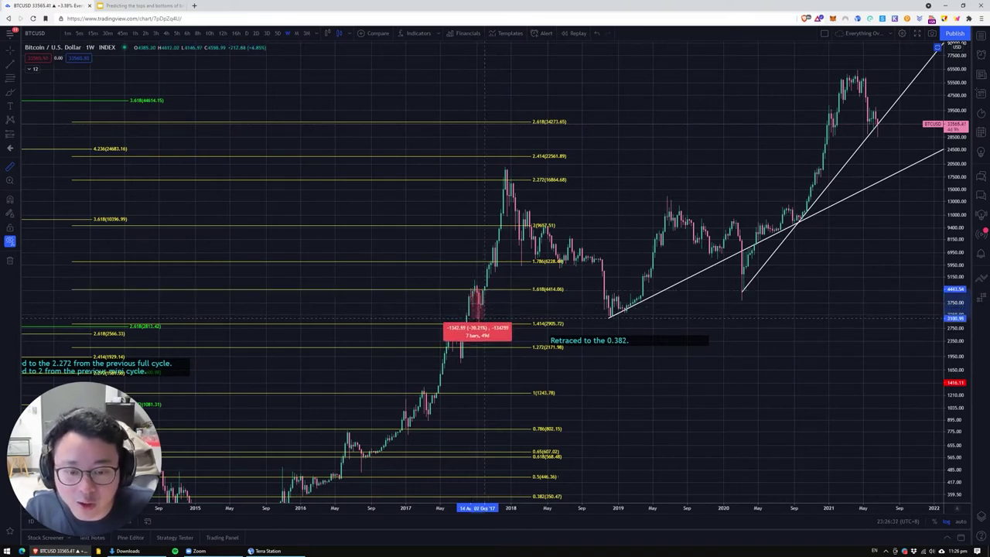
left_click(487, 322)
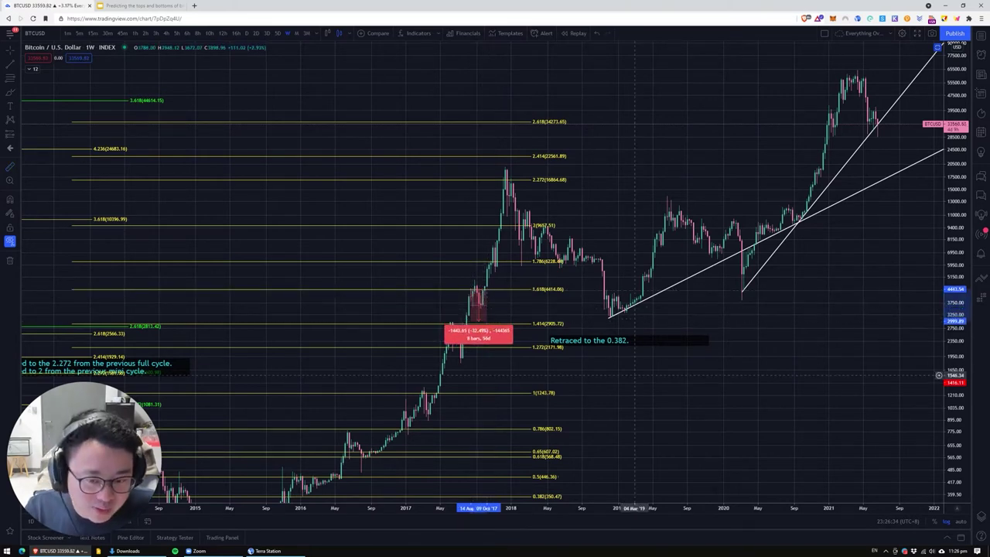
left_click(674, 393)
- Duplicate the two-line note at the late-2013 peak and place the copy above the December 2017 peak
scroll(674, 394, "up", 1)
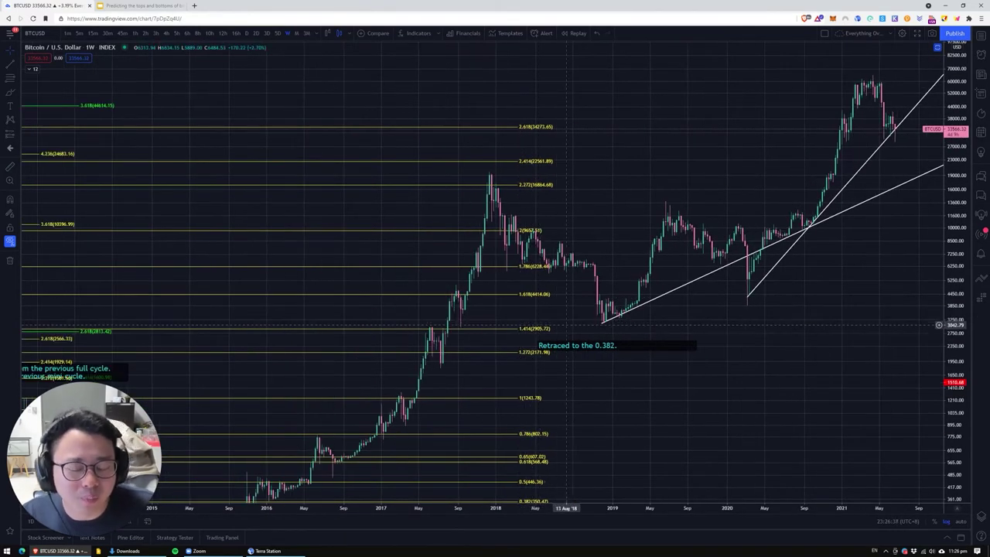
left_click_drag(621, 402, 624, 423)
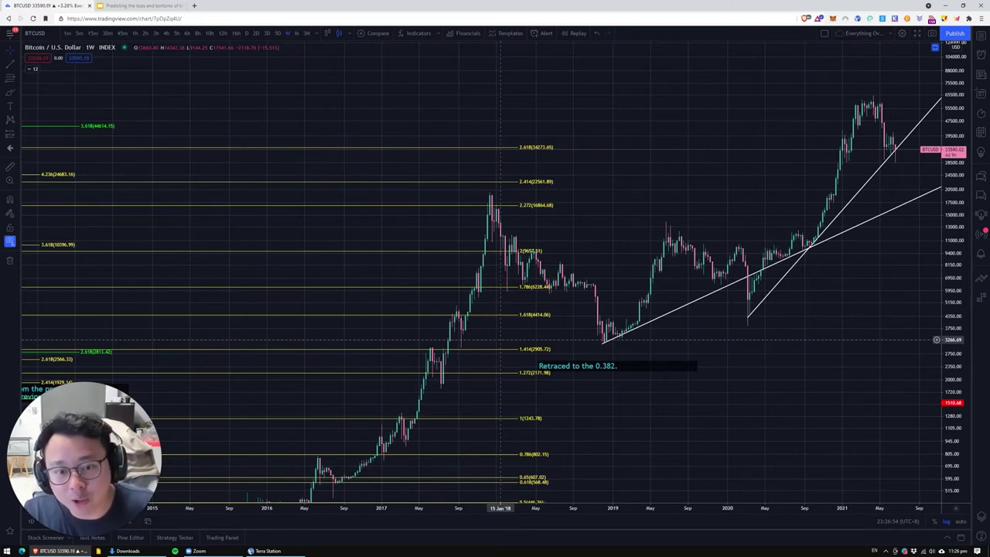
left_click_drag(602, 210, 612, 204)
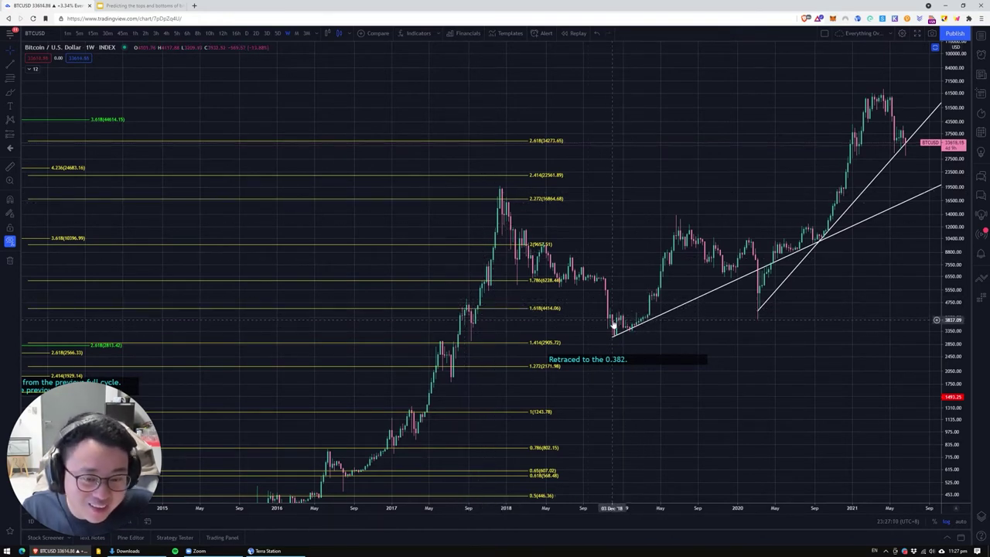
left_click_drag(619, 247, 605, 269)
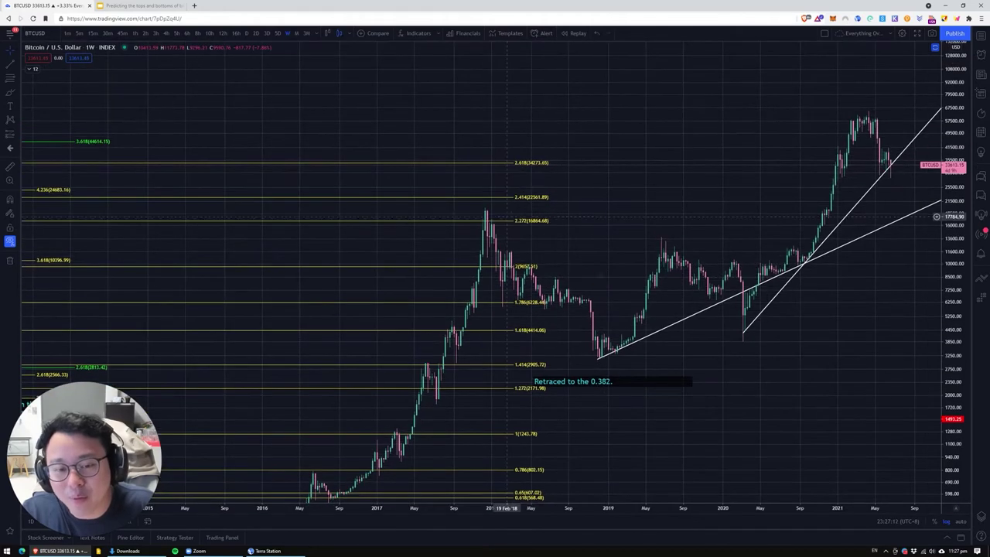
scroll(563, 232, "down", 2)
left_click_drag(423, 242, 453, 206)
left_click_drag(402, 372, 403, 380)
left_click(296, 377)
key("ctrl+c")
key("ctrl+v")
left_click_drag(300, 380, 612, 146)
- Shorten the copied note's text to "Extended to the 2.272 from the previous full cycle."
double_click(601, 158)
mouse_move(539, 249)
left_mouse_down()
mouse_move(513, 241)
mouse_move(537, 239)
mouse_move(541, 248)
left_mouse_up()
key("shift+Home")
key("BackSpace")
left_click(548, 392)
- Draw a Fib Retracement from the December 2017 peak at 19736.82 down to the December 2018 low at 3130.45
left_click_drag(696, 206, 383, 204)
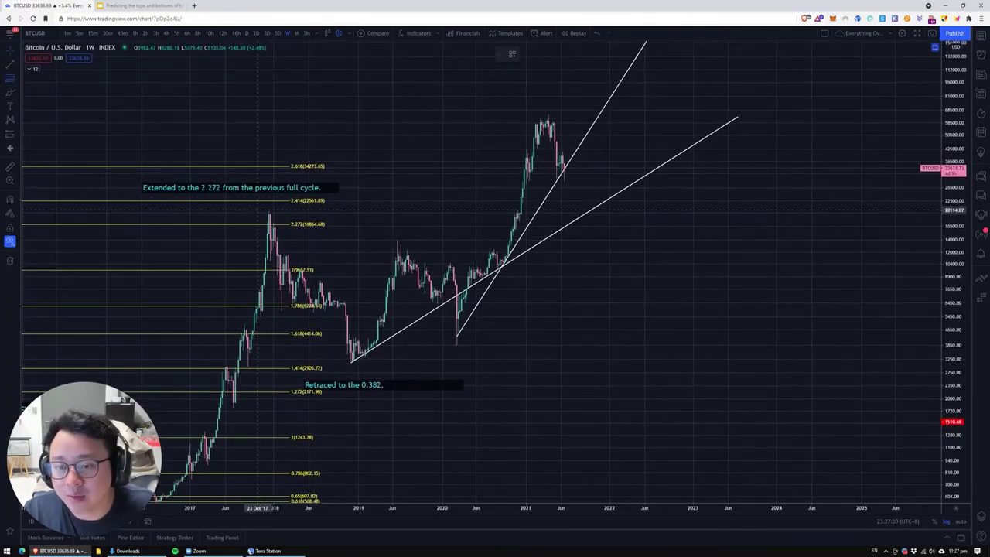
left_click(270, 212)
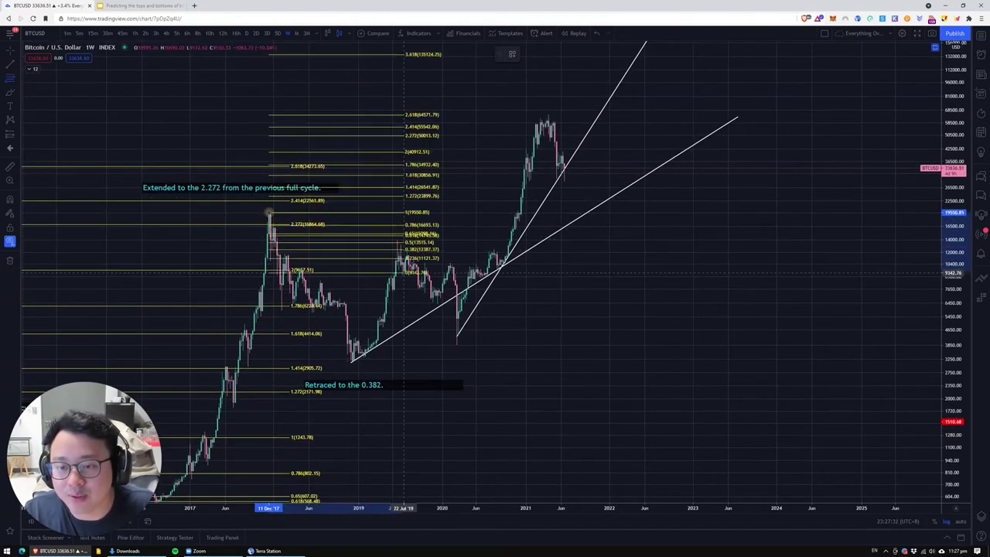
left_click(647, 362)
left_click_drag(765, 337, 771, 368)
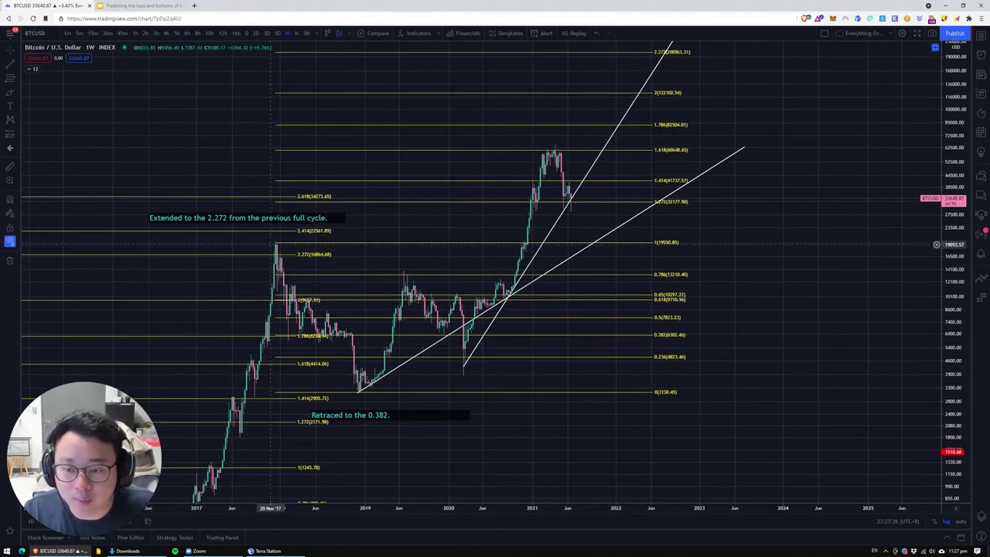
left_click_drag(274, 242, 270, 240)
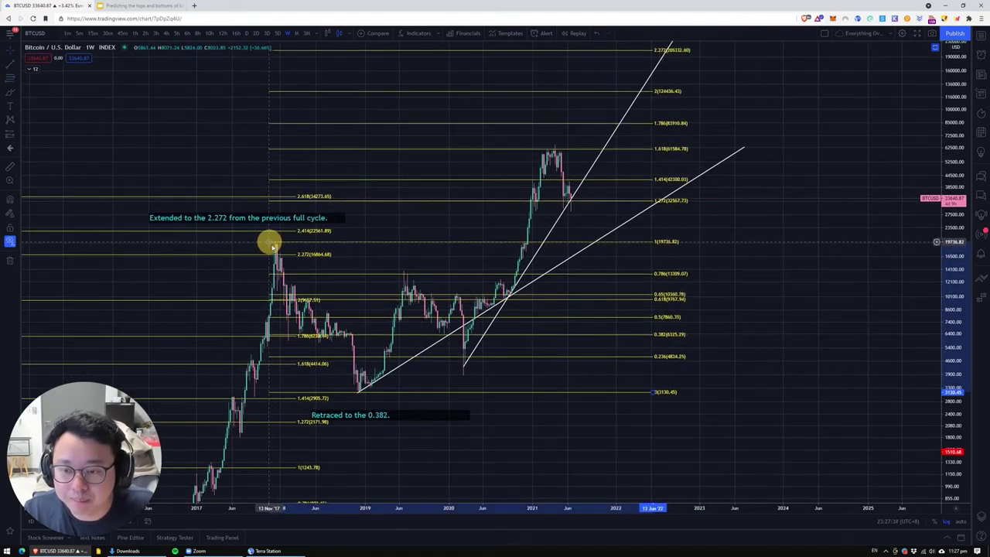
- Examine the 2021 high against the new extension levels and compare it with the annotated April 2013 mini-cycle peak
left_click_drag(760, 308, 663, 310)
left_click_drag(738, 251, 701, 258)
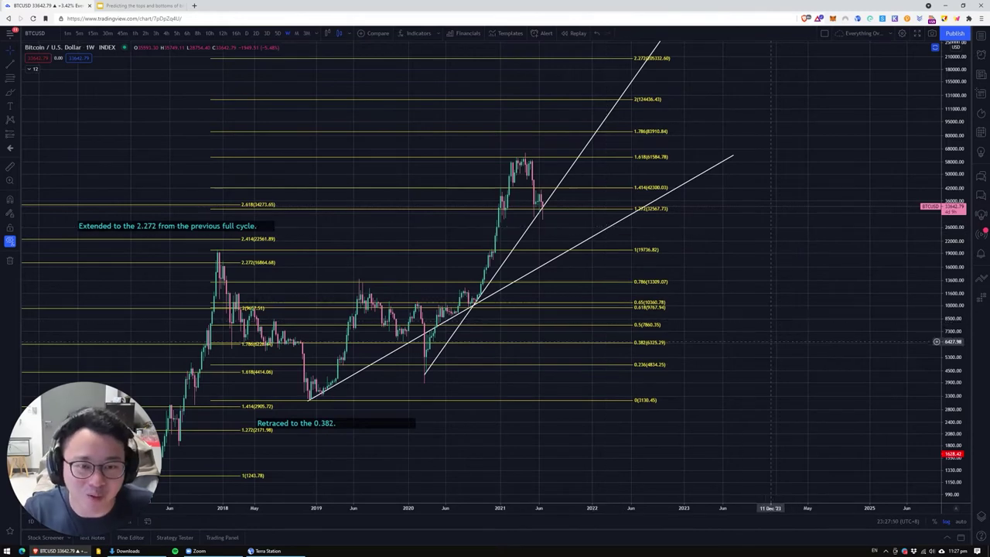
scroll(774, 324, "down", 1)
left_click_drag(574, 453, 597, 431)
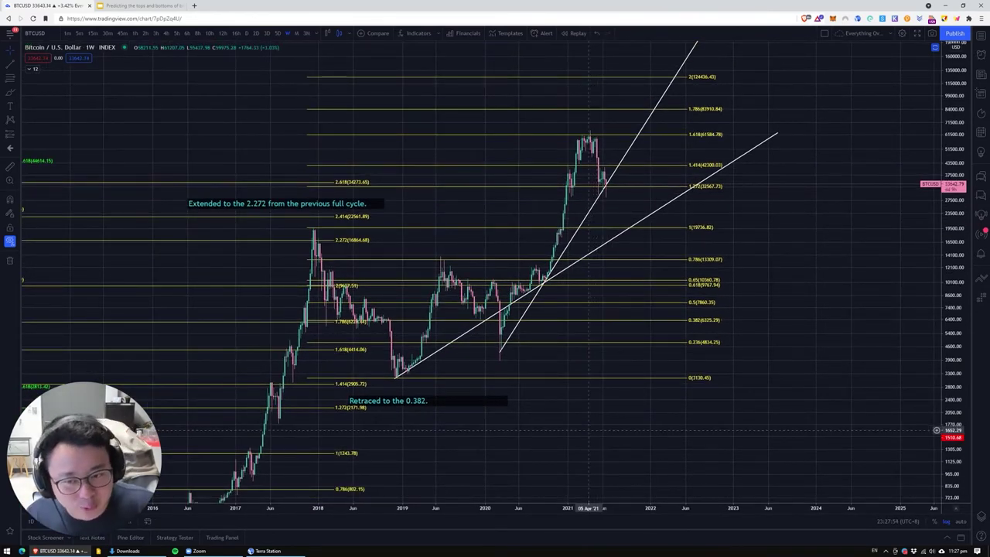
scroll(596, 431, "down", 1)
left_click_drag(612, 437, 856, 161)
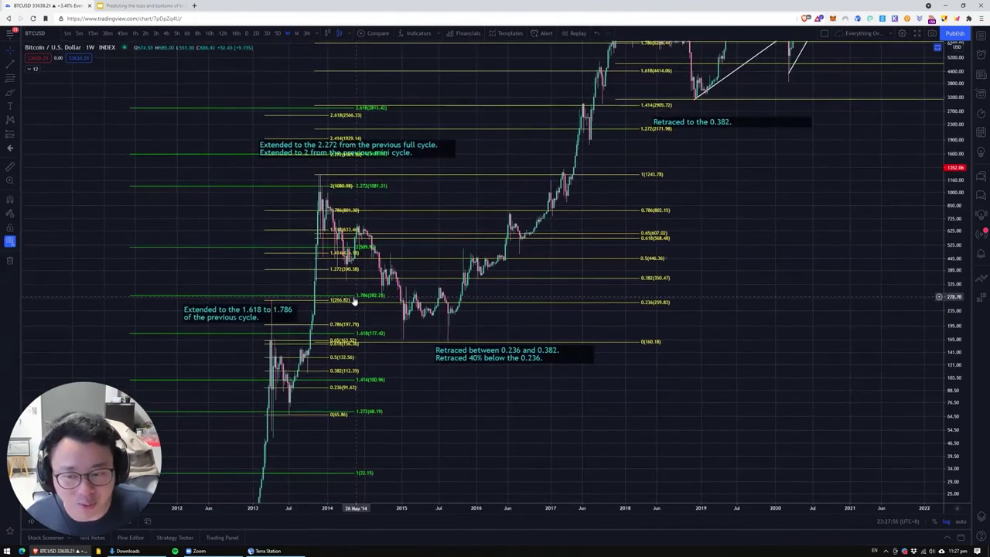
left_click_drag(465, 429, 550, 407)
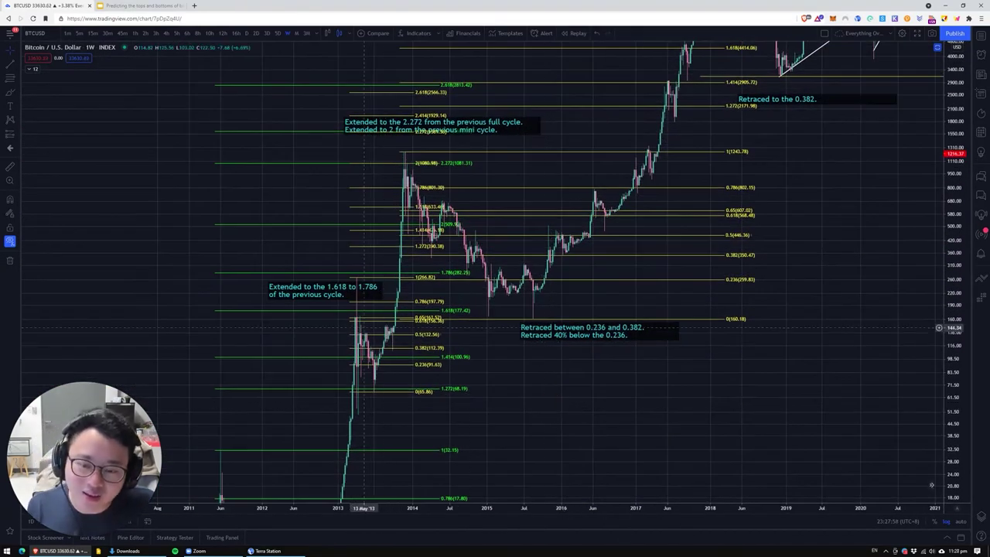
left_click_drag(379, 308, 325, 307)
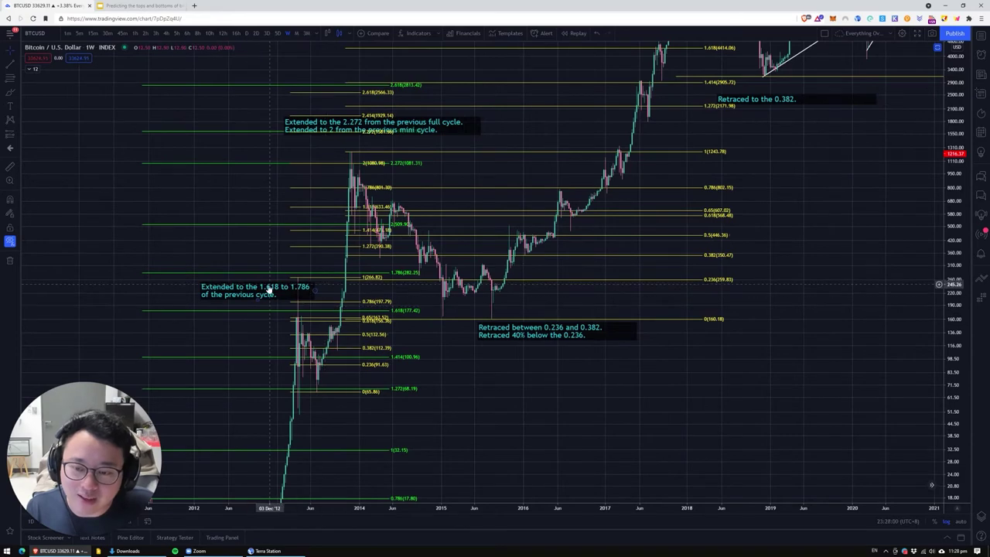
- Measure the price drop from the April 2021 peak near the 1.618 level down to the mid-2021 low
left_click_drag(800, 232, 510, 466)
left_click_drag(617, 361, 453, 492)
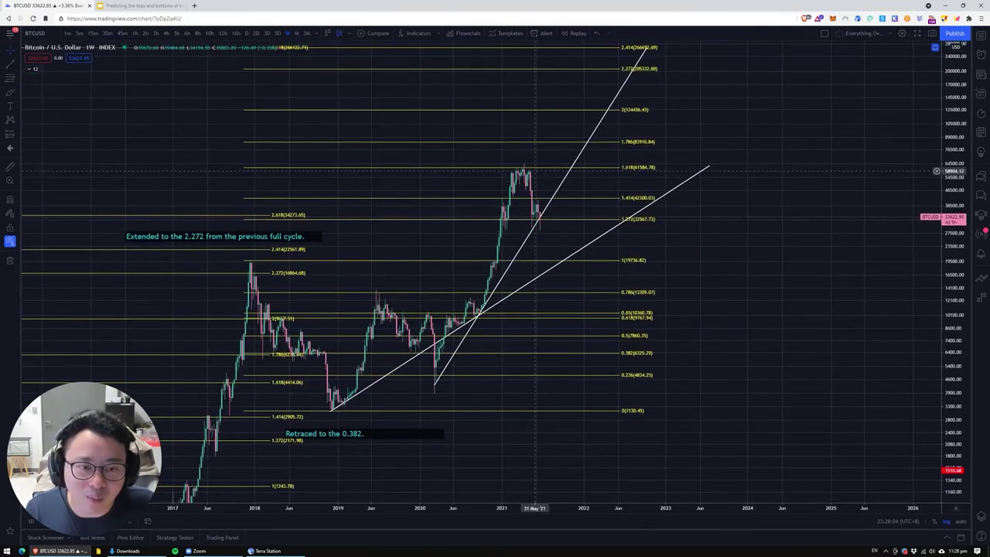
left_click(523, 170, "shift")
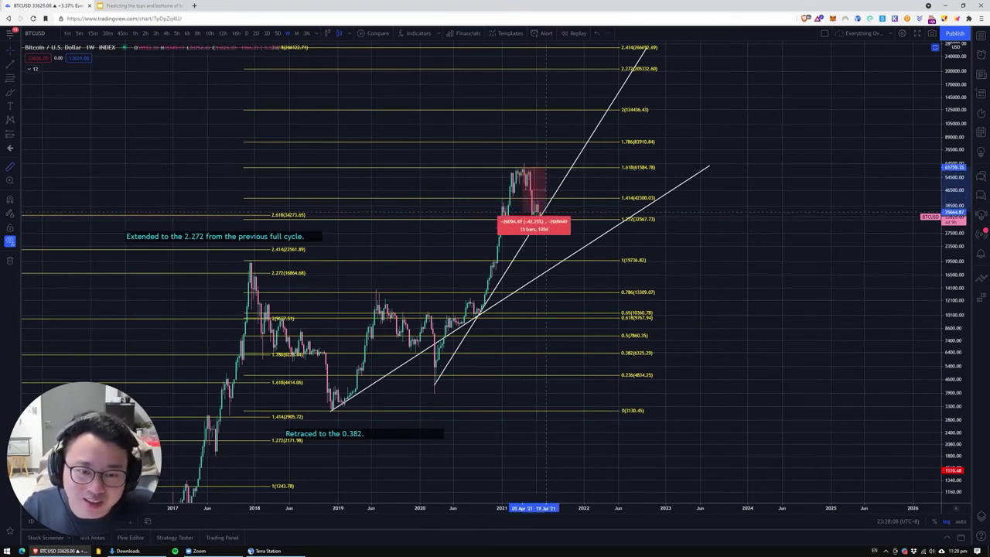
left_click(550, 229)
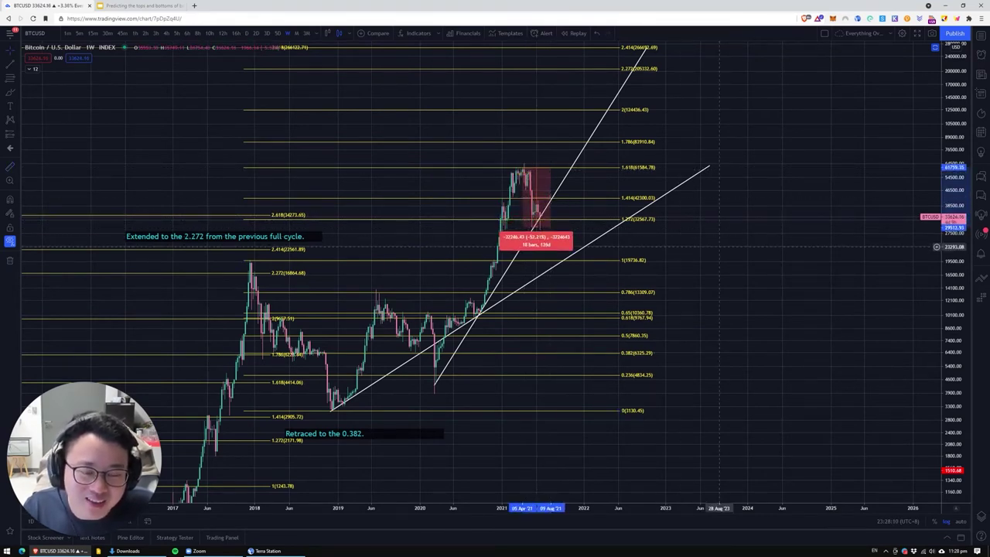
- Place a horizontal line at about 20,400, just above the December 2017 peak level
left_click_drag(757, 279, 778, 322)
scroll(725, 339, "up", 2)
left_click_drag(726, 339, 758, 384)
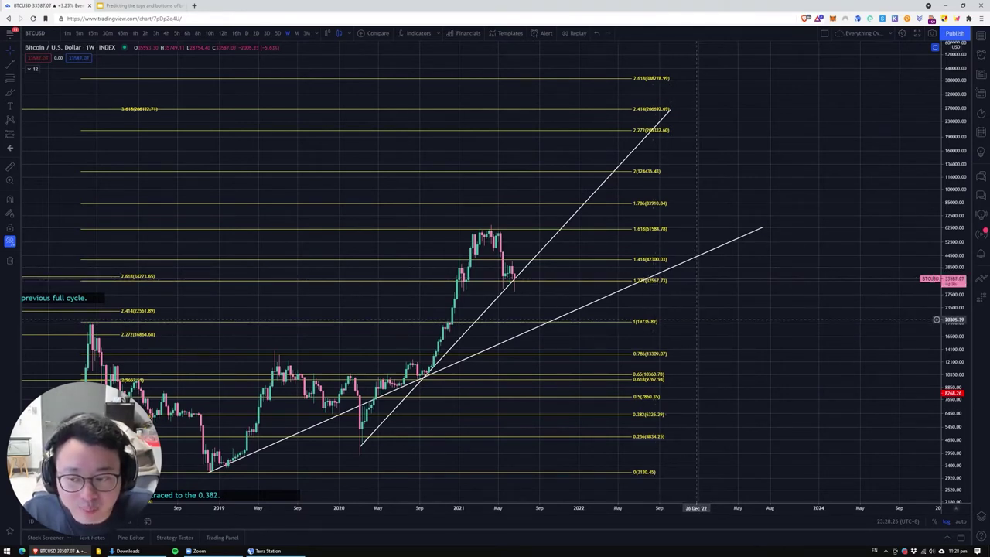
left_click(698, 320)
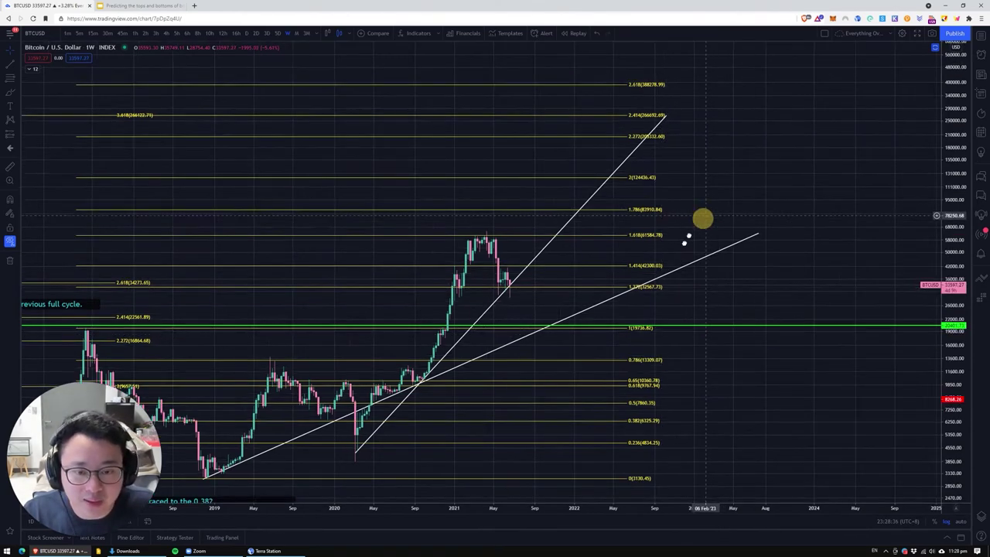
- Examine the upper extension levels from 1.618 to 2.618 against the steeper trend line through 2022
left_click_drag(703, 216, 593, 256)
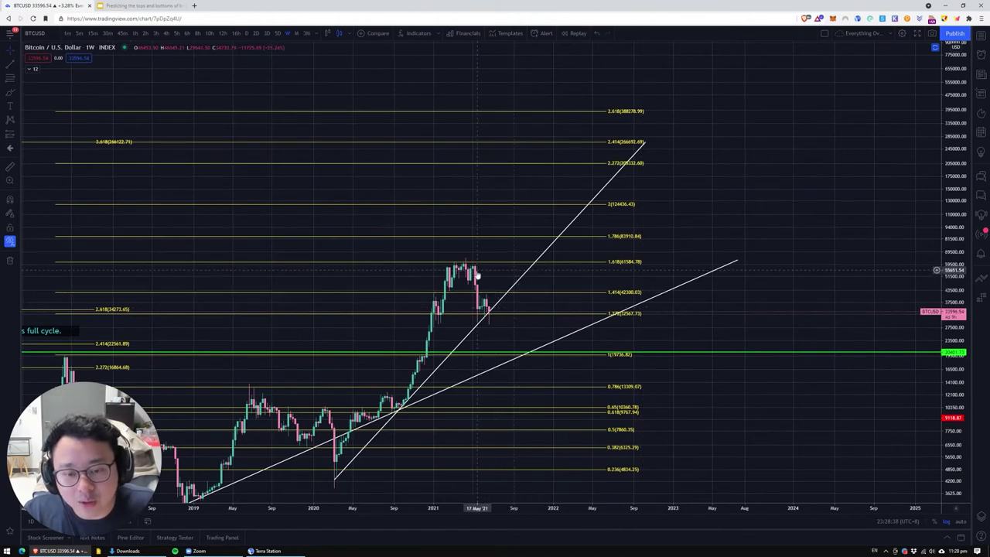
scroll(544, 316, "down", 1)
left_click_drag(614, 356, 667, 291)
scroll(545, 326, "down", 2)
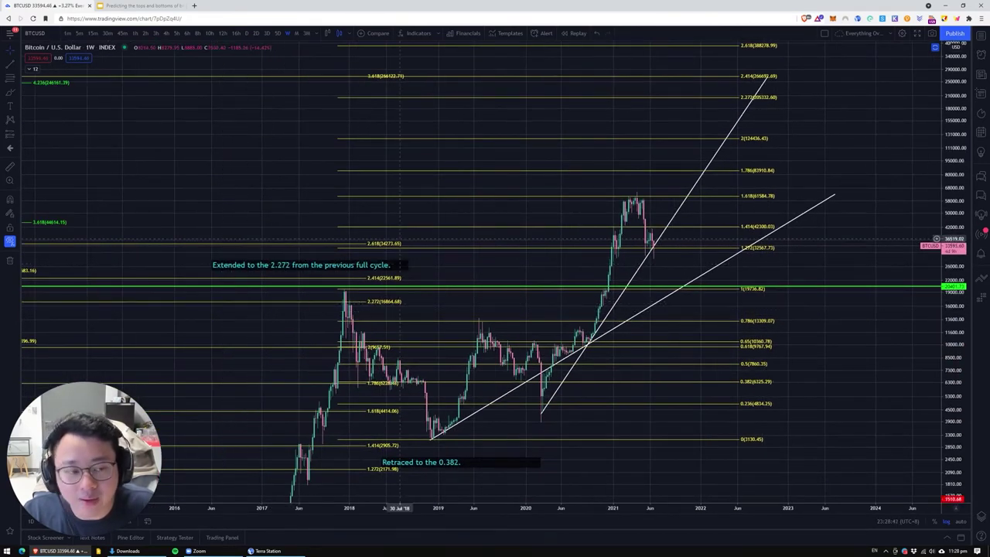
left_click_drag(828, 137, 741, 175)
scroll(640, 210, "up", 3)
left_click_drag(650, 166, 685, 150)
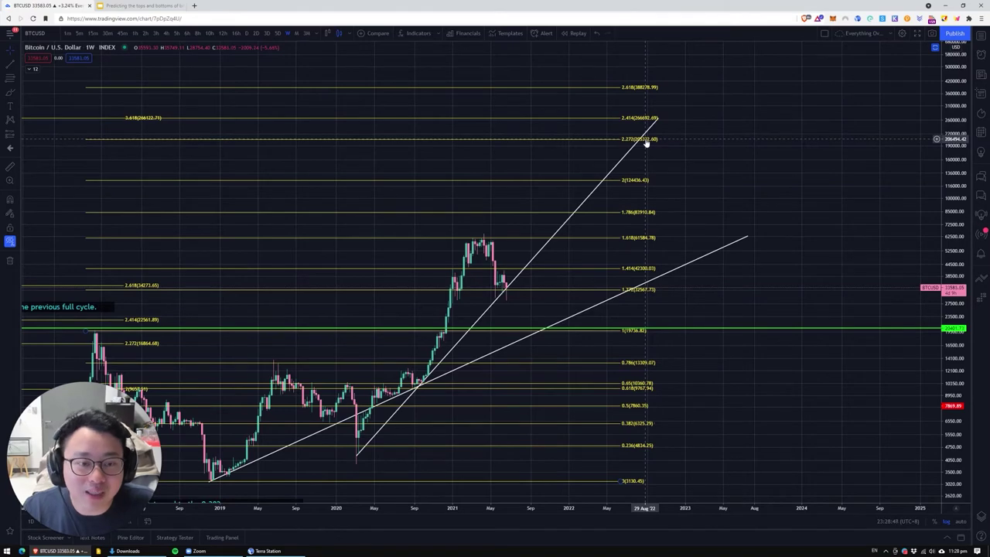
scroll(645, 144, "up", 2)
left_click_drag(656, 182, 732, 192)
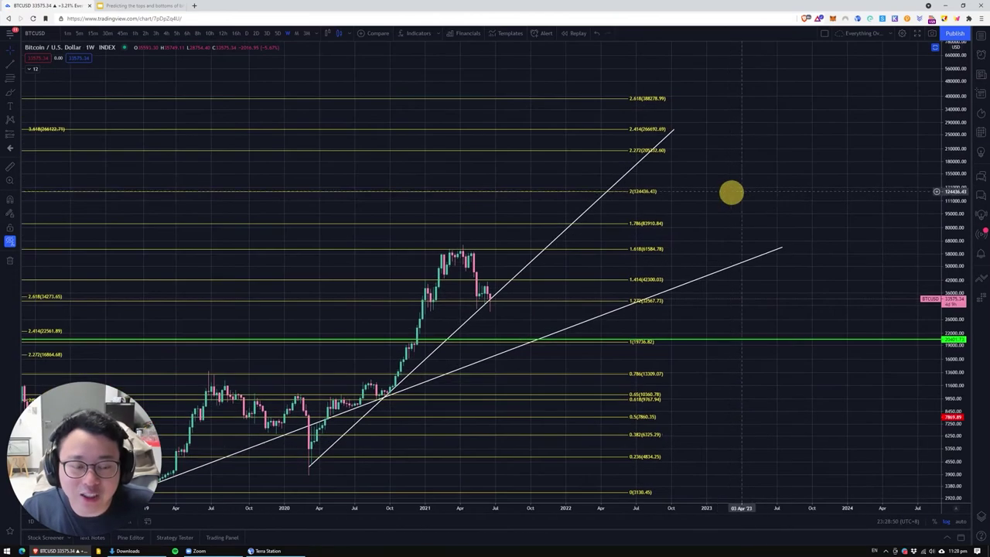
- Inspect how the candles since the March 2020 low follow the steeper white trend line
left_click(10, 93)
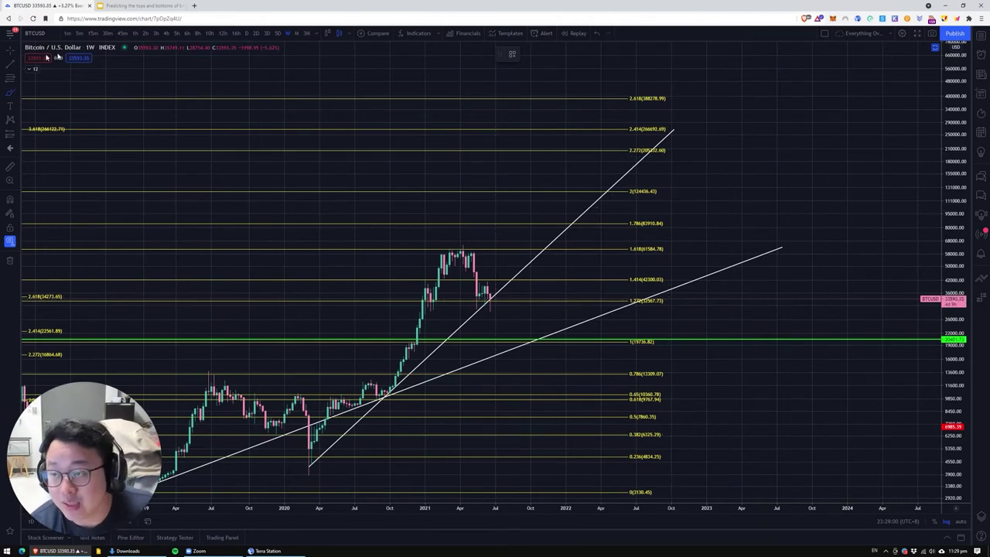
left_click_drag(805, 395, 797, 340)
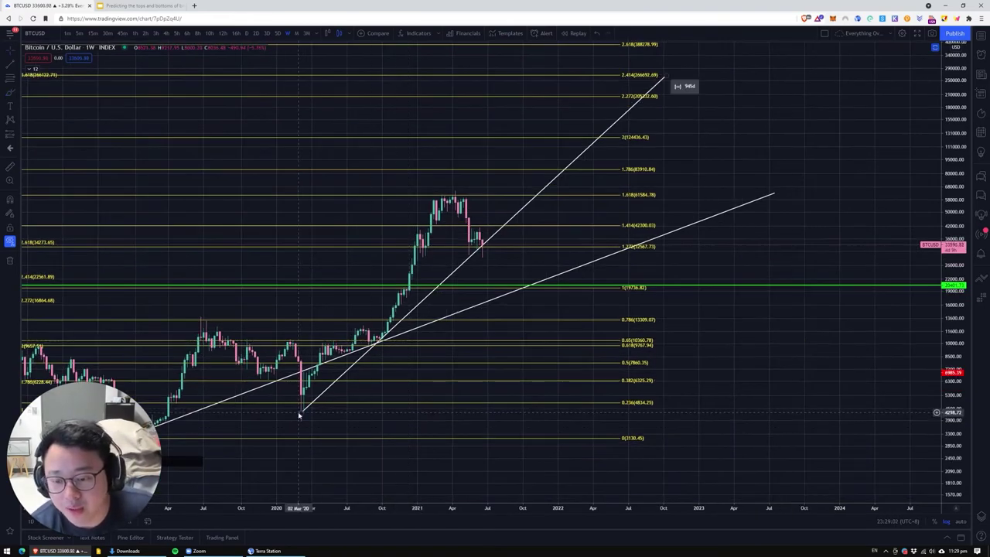
left_click_drag(354, 422, 551, 381)
scroll(457, 400, "up", 4)
left_click_drag(493, 445, 669, 415)
scroll(811, 418, "up", 2)
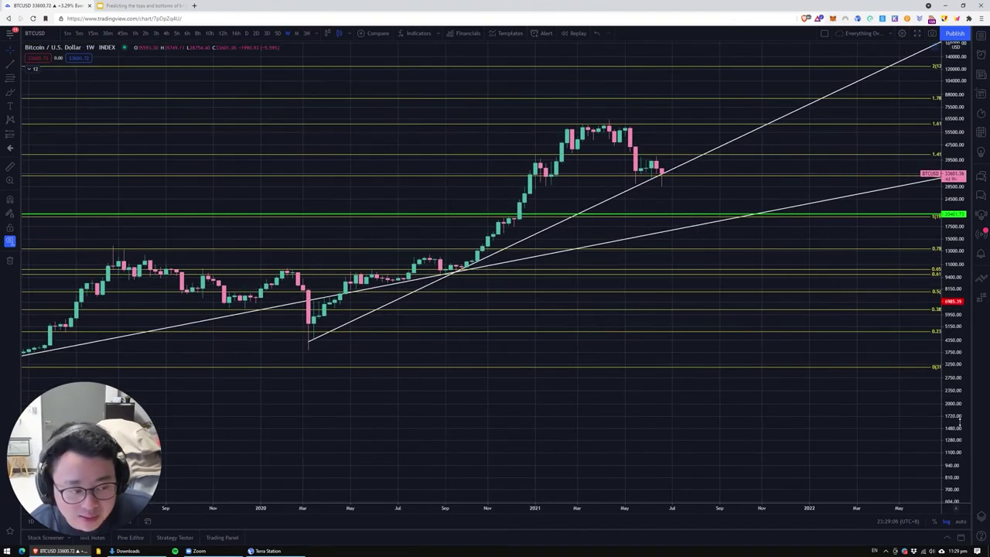
left_click_drag(953, 395, 939, 270)
left_click_drag(889, 294, 893, 291)
left_click_drag(418, 407, 467, 390)
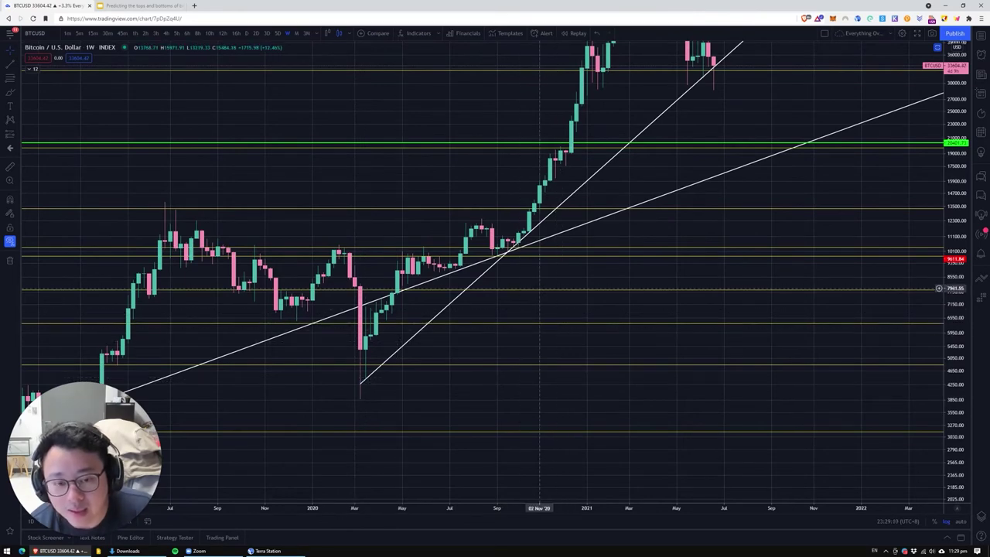
left_click_drag(539, 292, 495, 335)
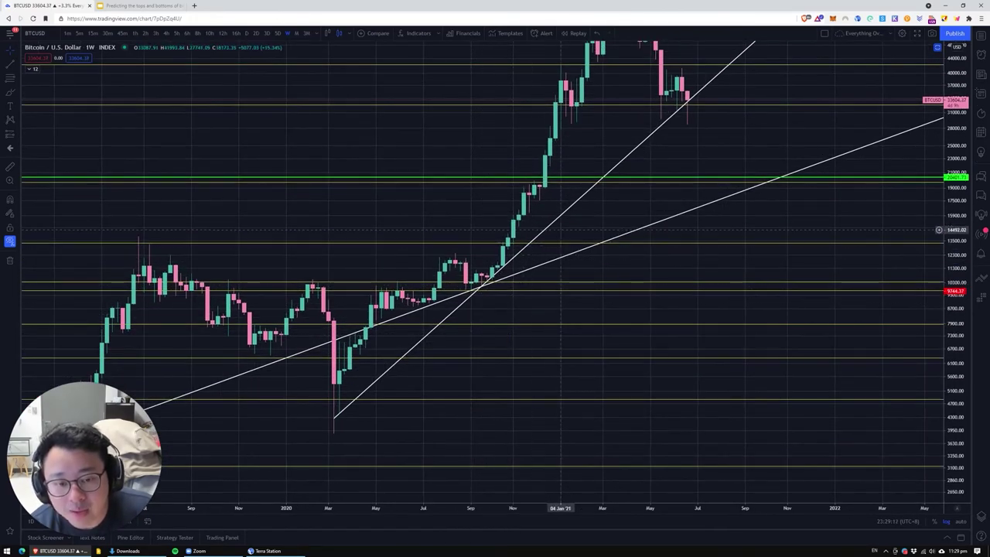
left_click_drag(485, 286, 411, 411)
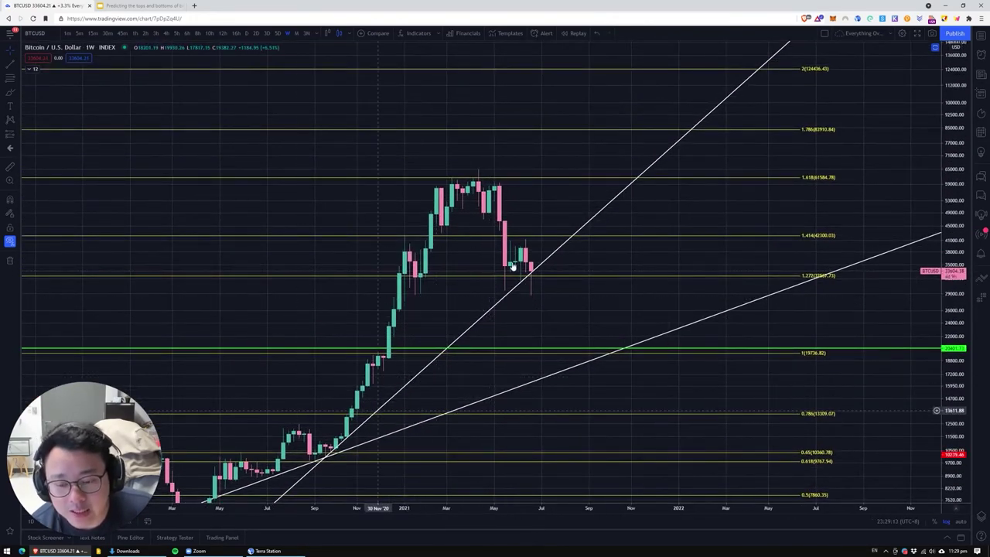
- Examine the mid-2021 weekly candles and wicks close up against the steeper trend line and the 1.272 level
left_click_drag(553, 317, 615, 310)
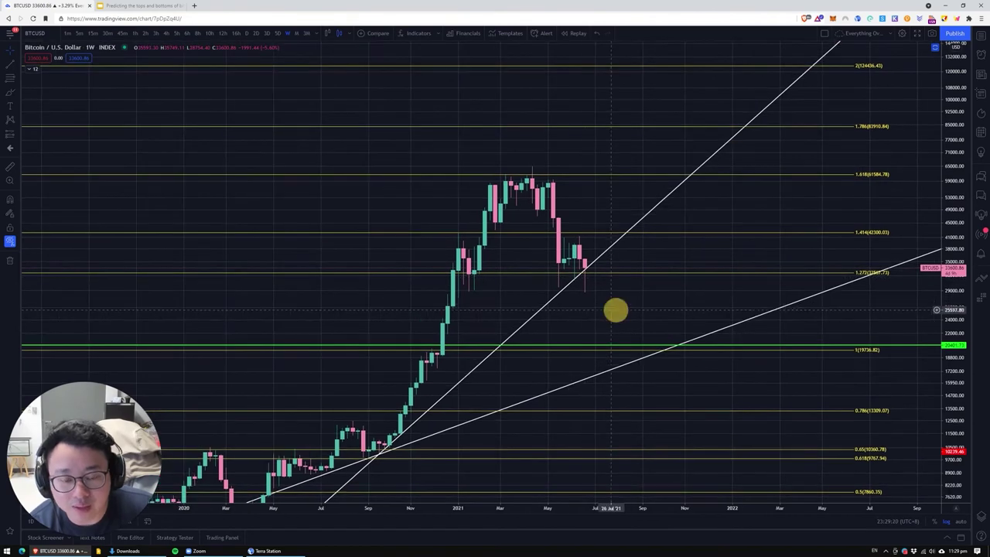
scroll(573, 304, "up", 1)
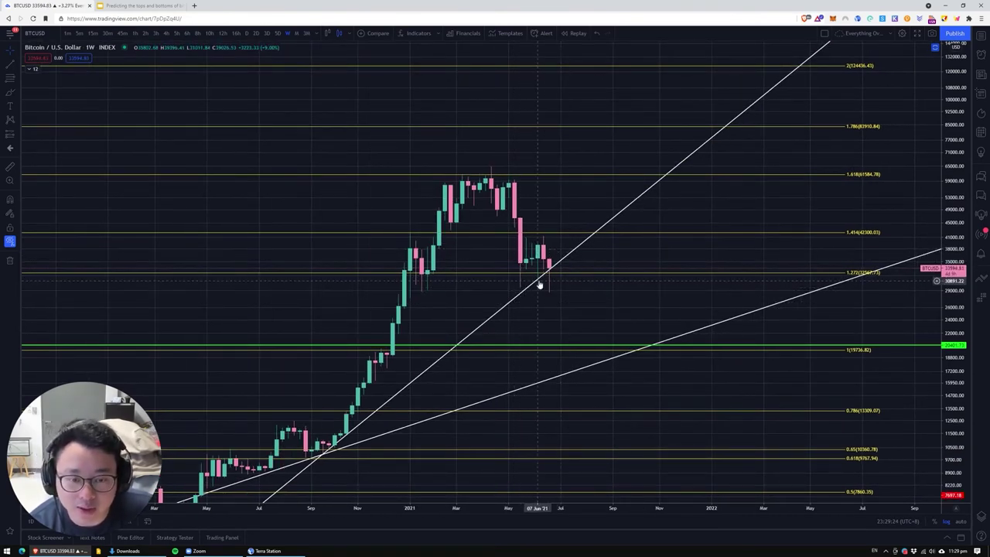
left_click_drag(540, 252, 589, 309)
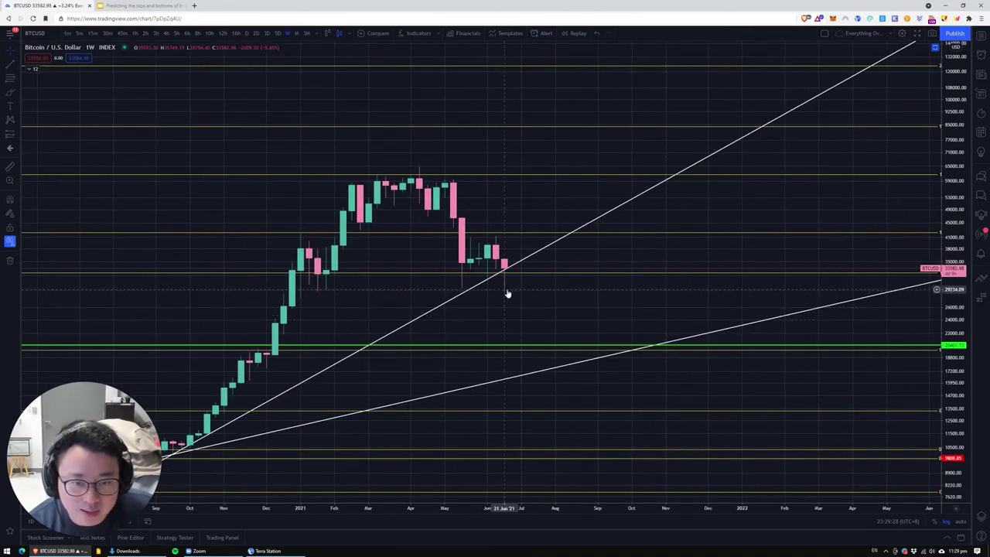
left_click_drag(953, 381, 919, 205)
left_click_drag(571, 322, 604, 356)
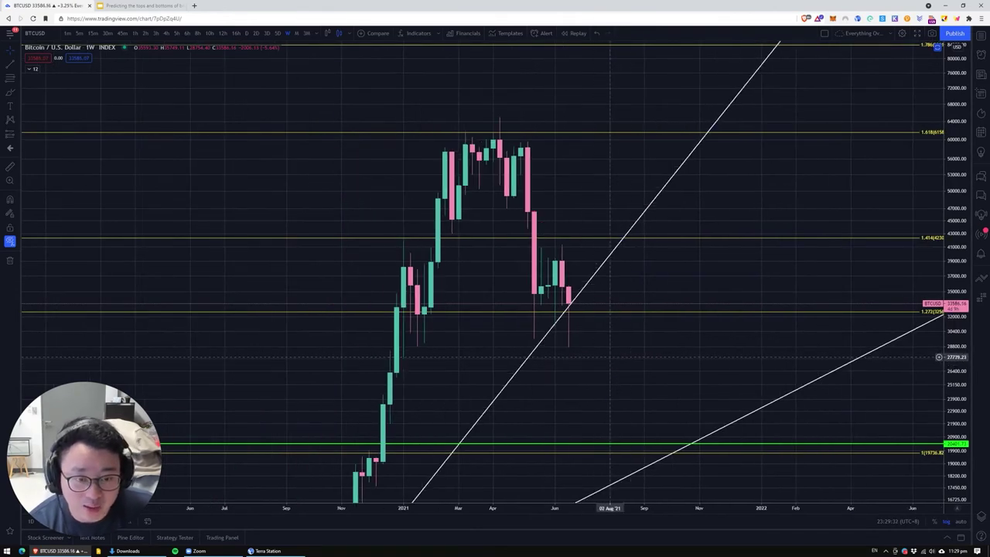
left_click_drag(957, 264, 957, 401)
left_click_drag(617, 331, 411, 394)
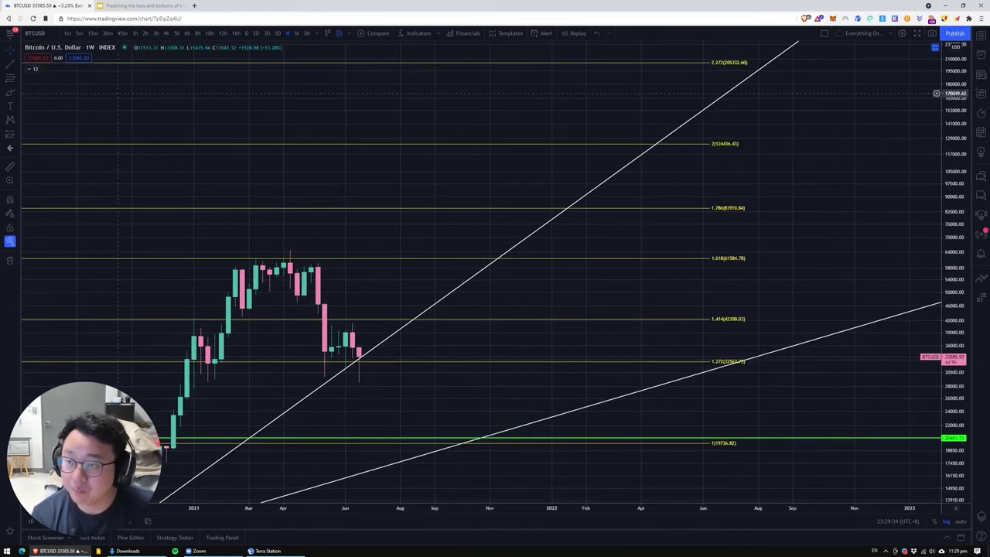
- Try a freehand price path bouncing up along the steeper trend line to the 2.272 level, and delete it
scroll(769, 212, "down", 3)
left_click_drag(808, 166, 594, 323)
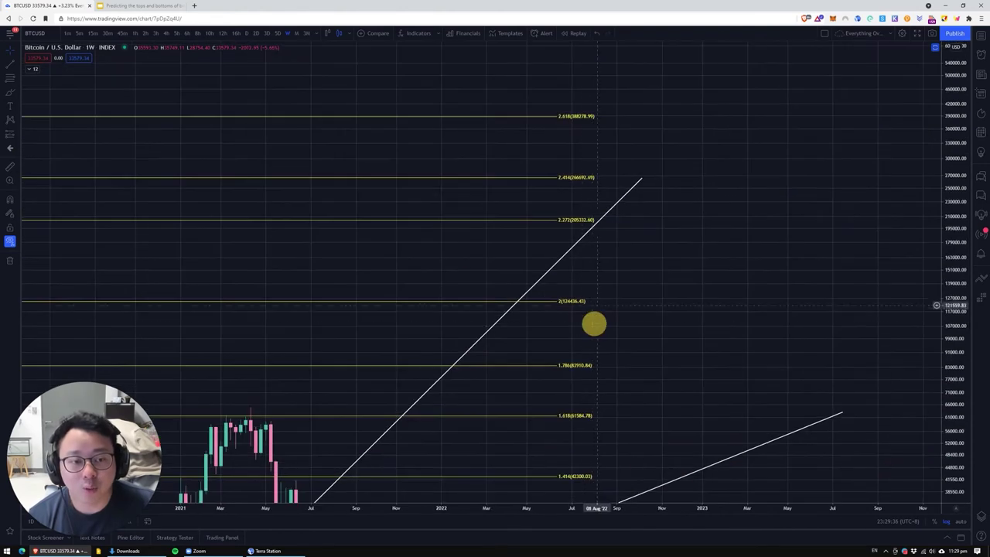
left_click_drag(669, 261, 710, 202)
left_click_drag(767, 249, 805, 179)
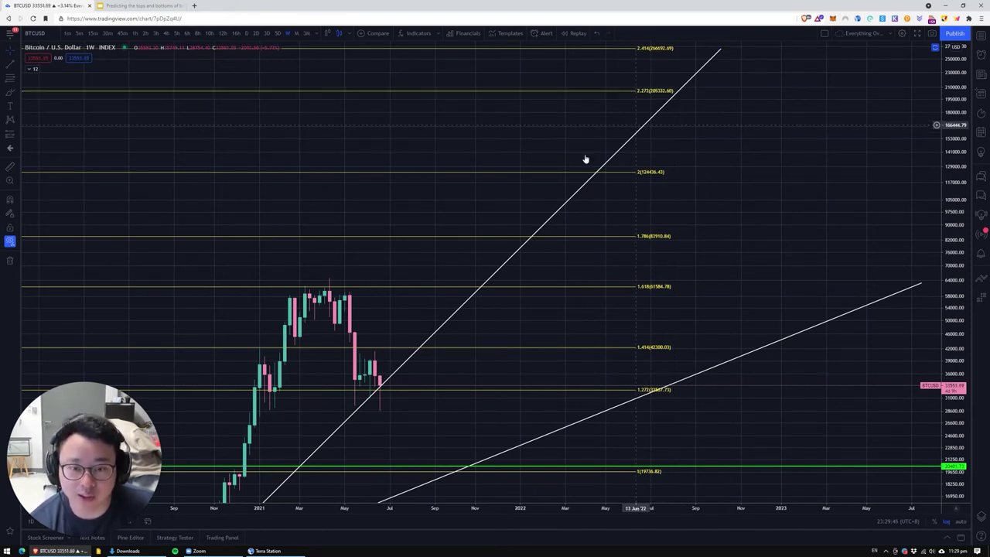
mouse_move(379, 387)
left_mouse_down()
mouse_move(410, 325)
mouse_move(421, 336)
mouse_move(576, 194)
mouse_move(637, 130)
mouse_move(657, 90)
mouse_move(673, 91)
left_mouse_up()
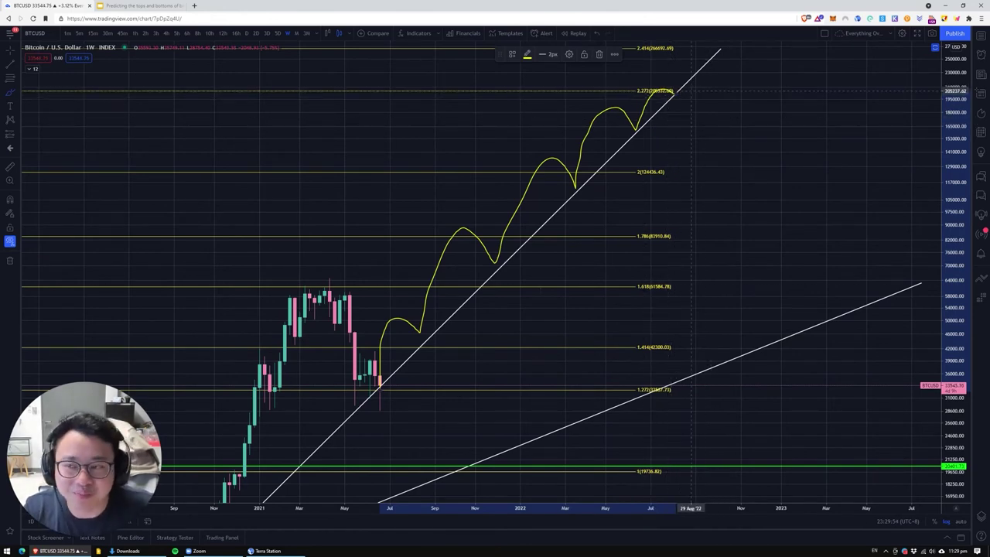
key("Delete")
left_click(10, 51)
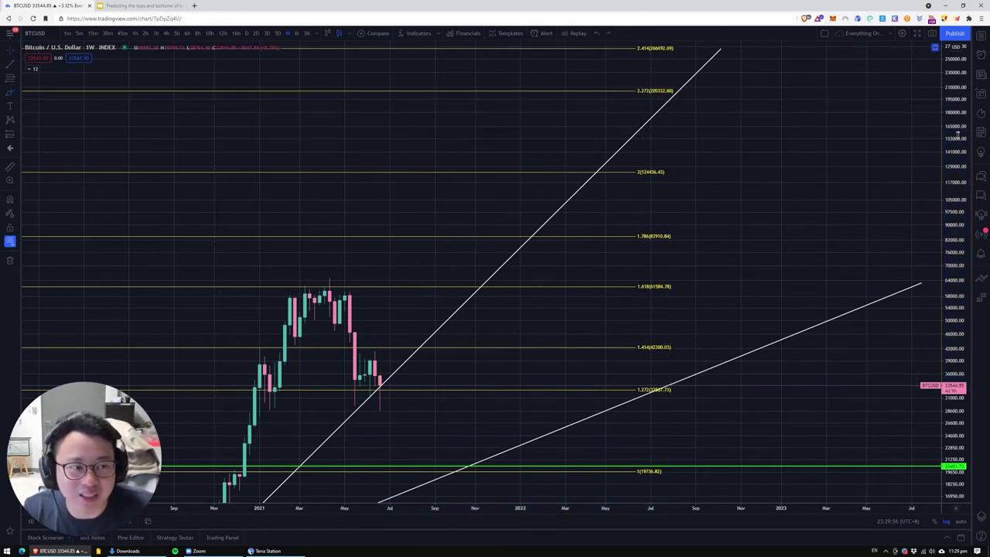
- Try a freehand price path dipping to the green horizontal line and swinging in waves around the steeper trend line, and undo it
left_click_drag(953, 131, 953, 272)
left_click_drag(400, 312, 455, 234)
left_click_drag(867, 152, 760, 204)
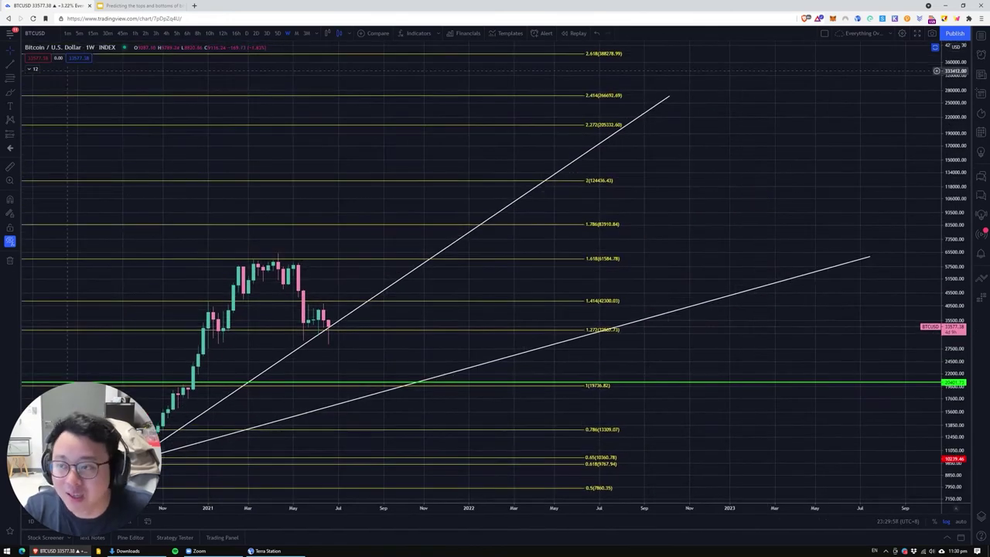
left_click(10, 93)
mouse_move(307, 319)
left_mouse_down()
mouse_move(397, 321)
mouse_move(453, 198)
mouse_move(545, 244)
left_mouse_up()
mouse_move(540, 189)
left_mouse_down()
mouse_move(593, 224)
mouse_move(642, 106)
mouse_move(698, 225)
left_mouse_up()
key("ctrl+z")
key("ctrl+z")
mouse_move(297, 267)
left_mouse_down()
mouse_move(364, 380)
mouse_move(440, 186)
mouse_move(536, 222)
mouse_move(595, 190)
mouse_move(666, 82)
mouse_move(736, 138)
left_mouse_up()
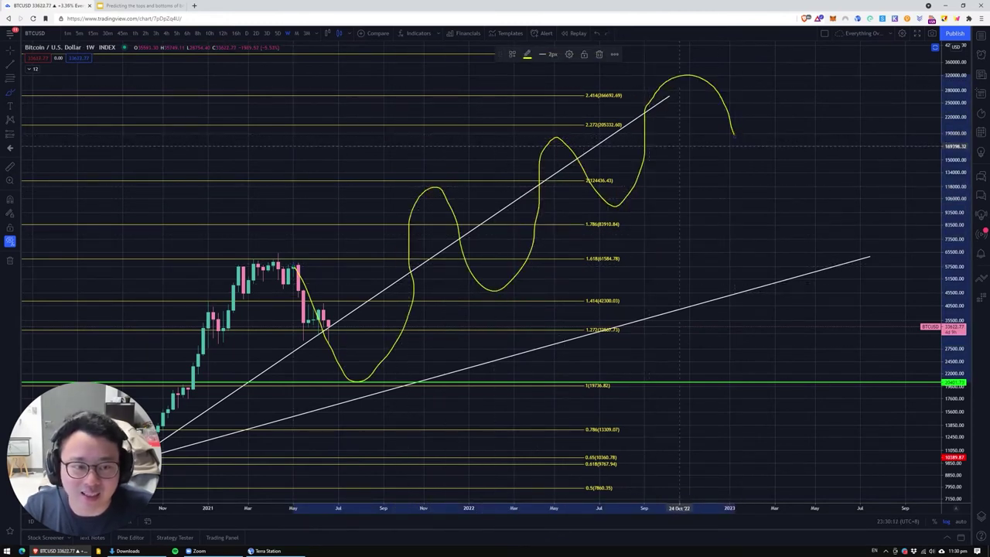
key("ctrl+z")
- Try two alternative freehand price paths from the mid-2021 candles across to late 2022, undoing each one
mouse_move(290, 299)
left_mouse_down()
mouse_move(369, 371)
mouse_move(535, 287)
mouse_move(632, 157)
mouse_move(670, 139)
mouse_move(719, 317)
left_mouse_up()
key("ctrl+z")
mouse_move(309, 298)
left_mouse_down()
mouse_move(389, 384)
mouse_move(541, 247)
mouse_move(712, 155)
left_mouse_up()
key("ctrl+z")
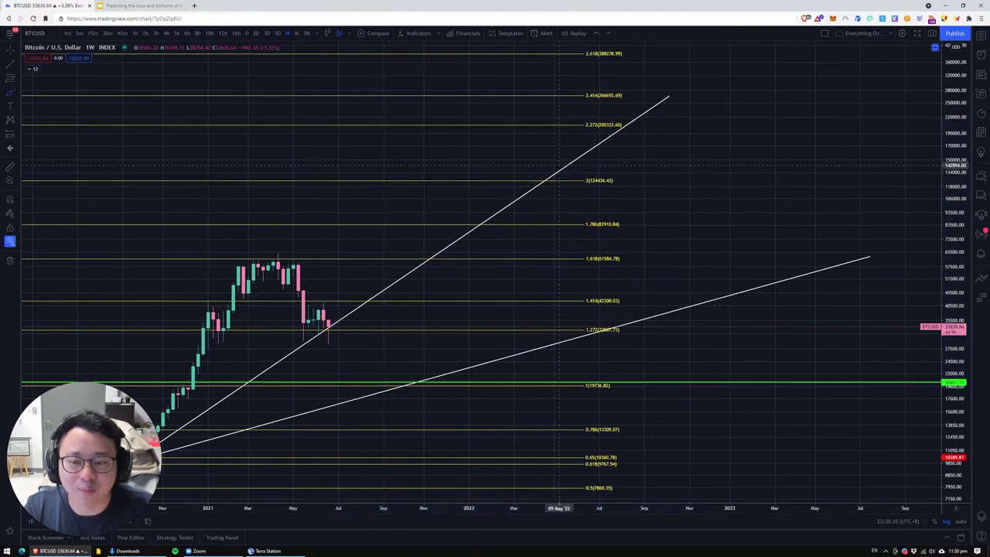
- Draw a Fib Retracement from the April 2021 peak at 64516.06 down to the mid-2021 low at 28726.94
left_click_drag(728, 194, 681, 159)
scroll(697, 192, "down", 2)
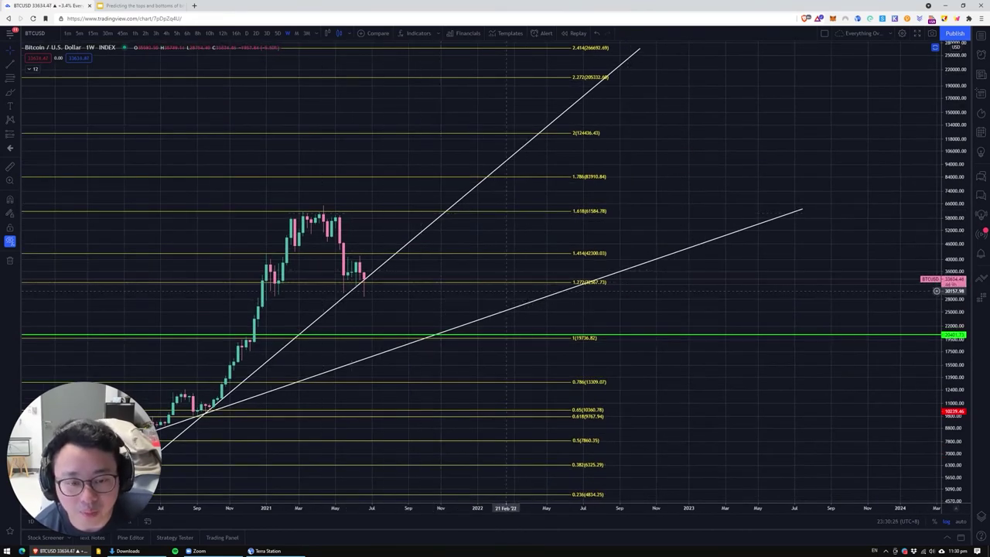
left_click_drag(402, 307, 465, 265)
scroll(338, 354, "down", 3)
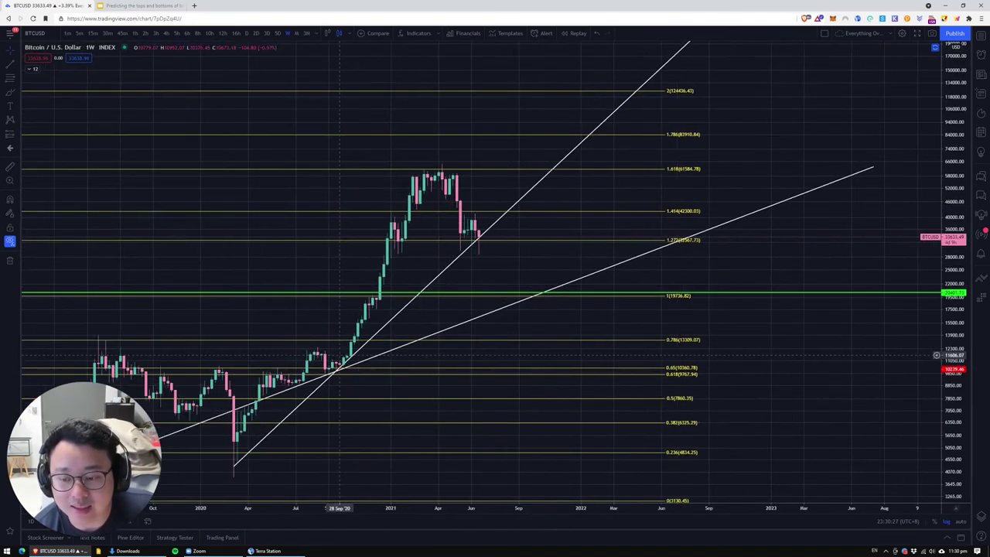
left_click_drag(340, 317, 292, 336)
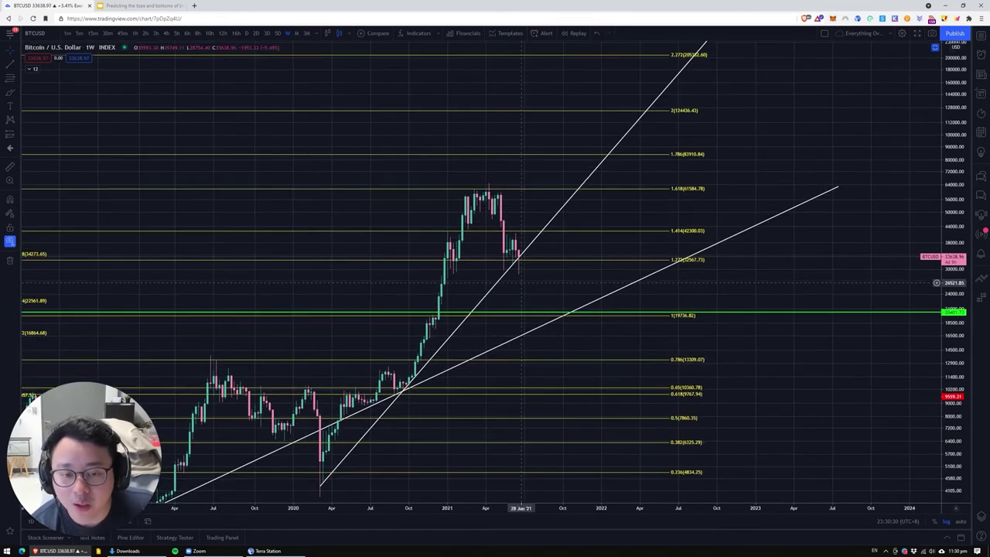
scroll(252, 253, "up", 1)
left_click(8, 76)
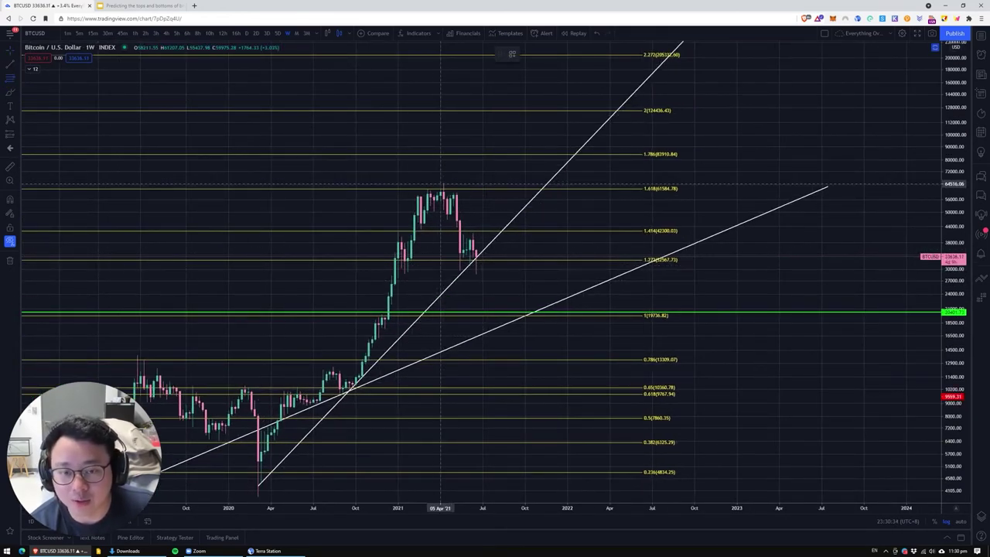
left_click(441, 184)
left_click(584, 274)
left_click_drag(777, 277, 725, 335)
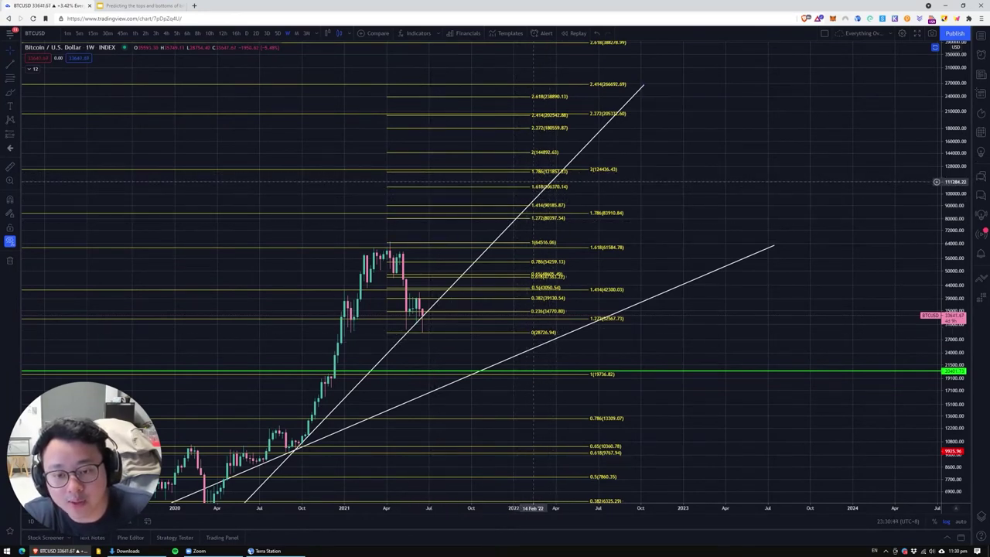
- Check where the steeper trend line meets the new retracement's 1.618 to 2 extension levels in 2022
left_click(388, 242)
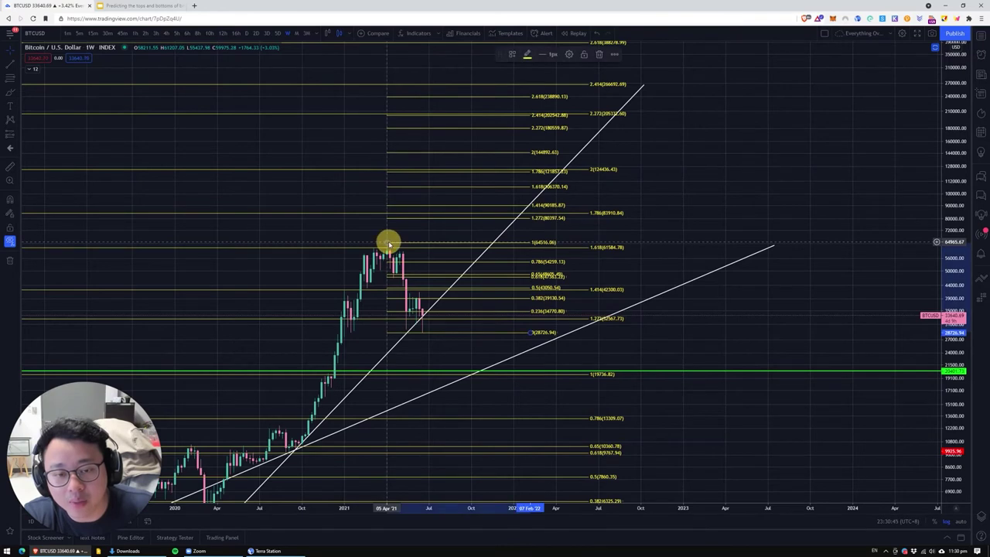
left_click(545, 191)
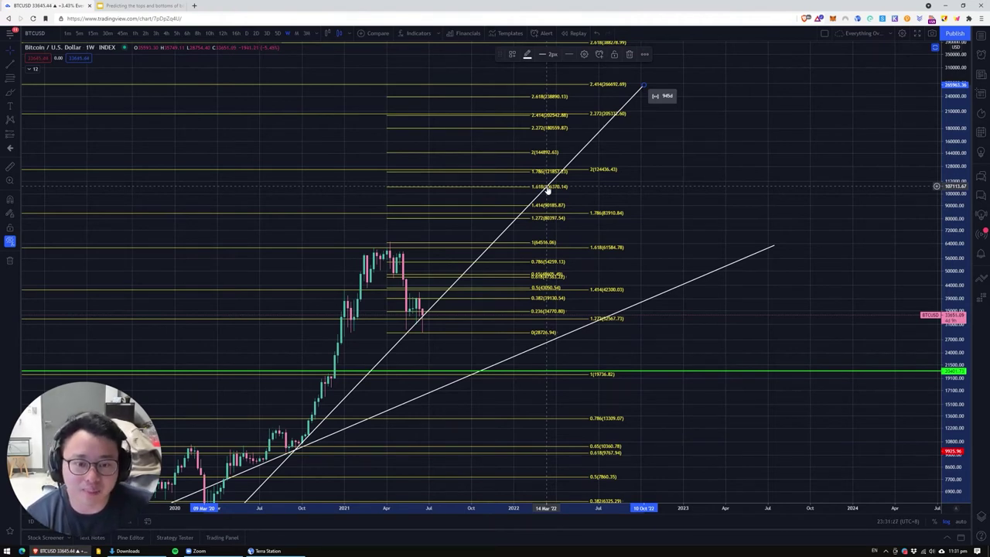
scroll(547, 189, "down", 1)
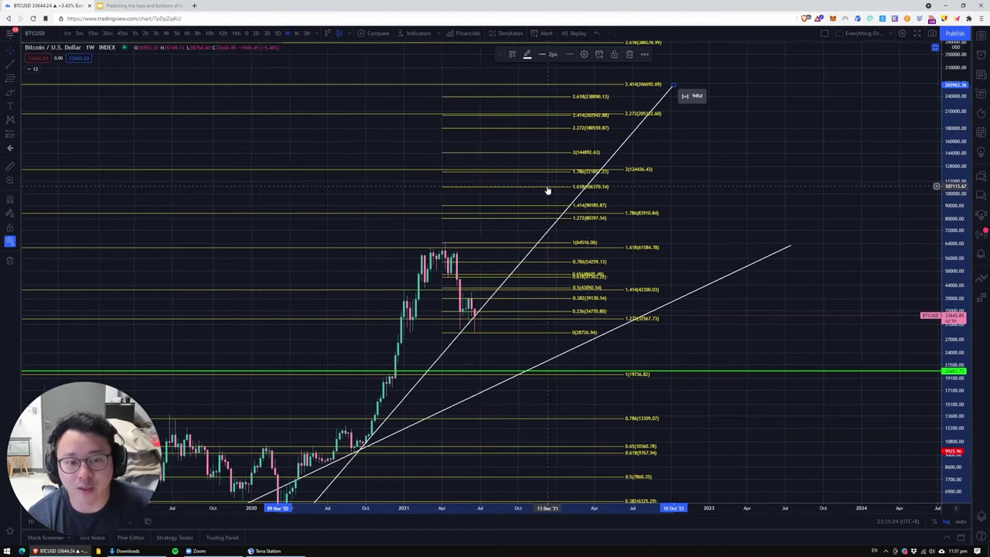
left_click(580, 338)
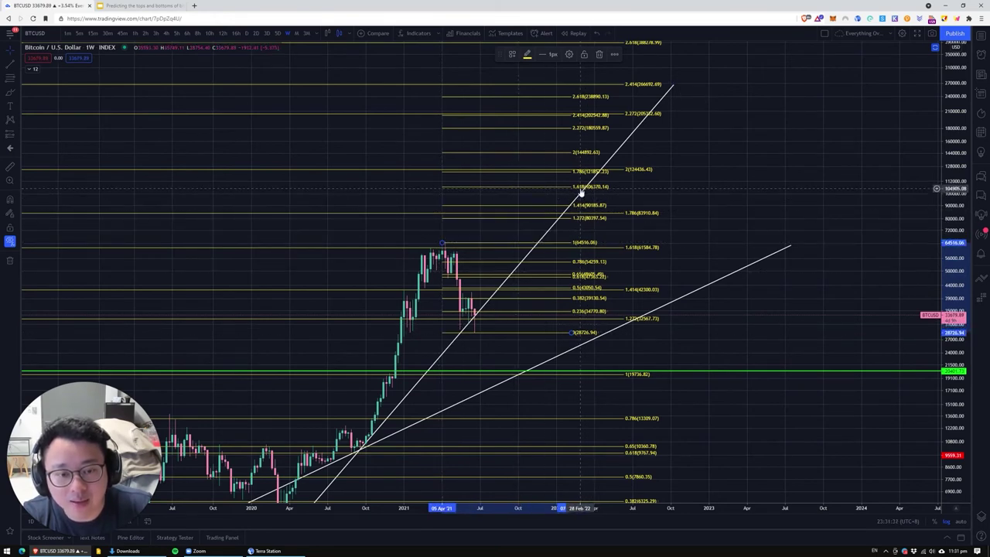
- Move the low anchor of the 2013 mini-cycle Fib Retracement to 17 Feb 2014 at about 66
scroll(306, 347, "down", 4)
left_click_drag(392, 353, 593, 186)
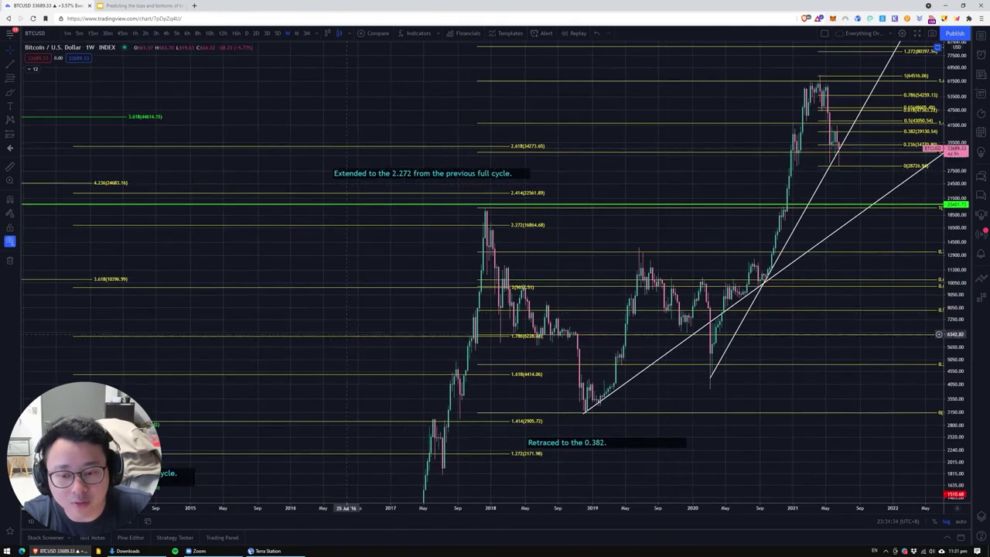
left_click_drag(354, 313, 539, 79)
left_click_drag(375, 308, 550, 146)
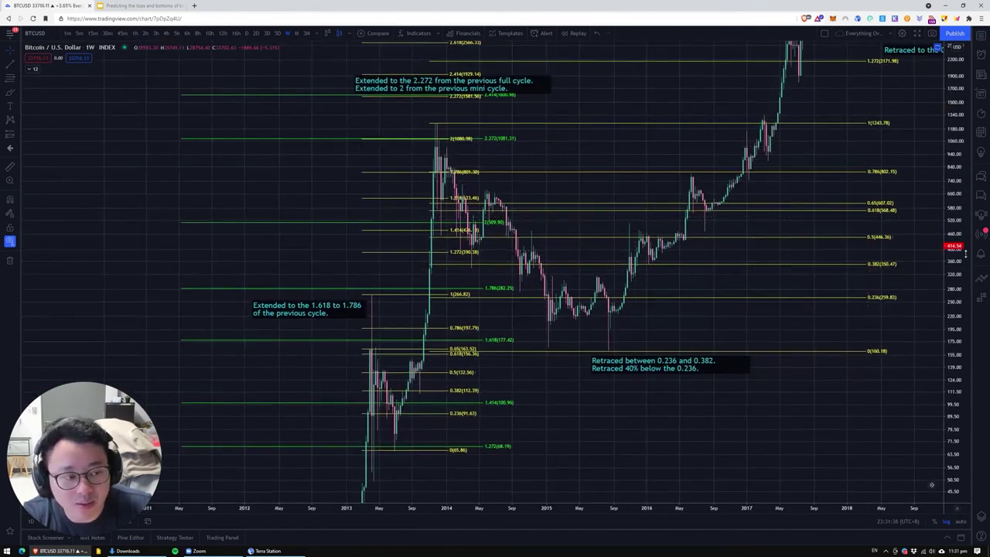
left_click_drag(951, 261, 951, 391)
scroll(869, 392, "up", 4)
left_click_drag(651, 404, 749, 382)
left_click_drag(663, 383, 739, 376)
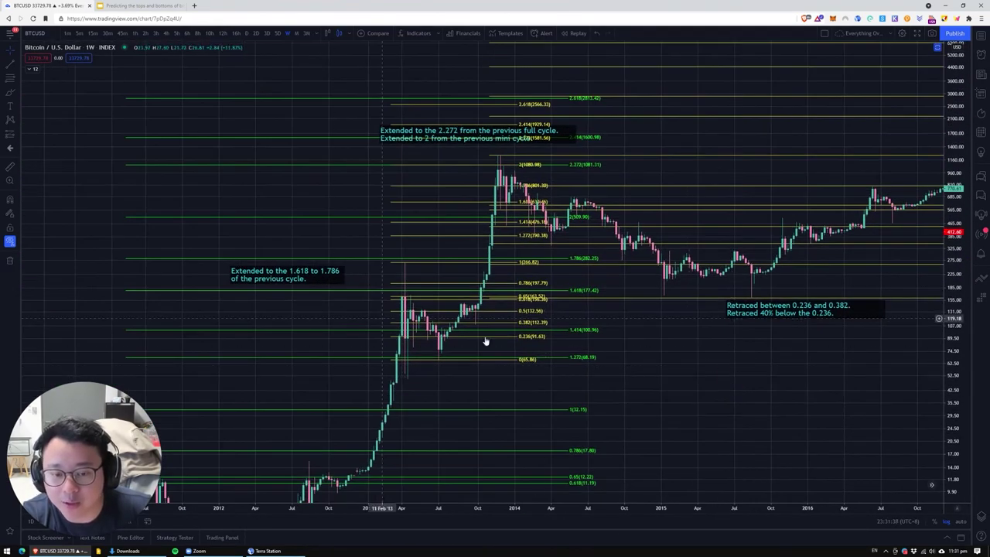
left_click(426, 261)
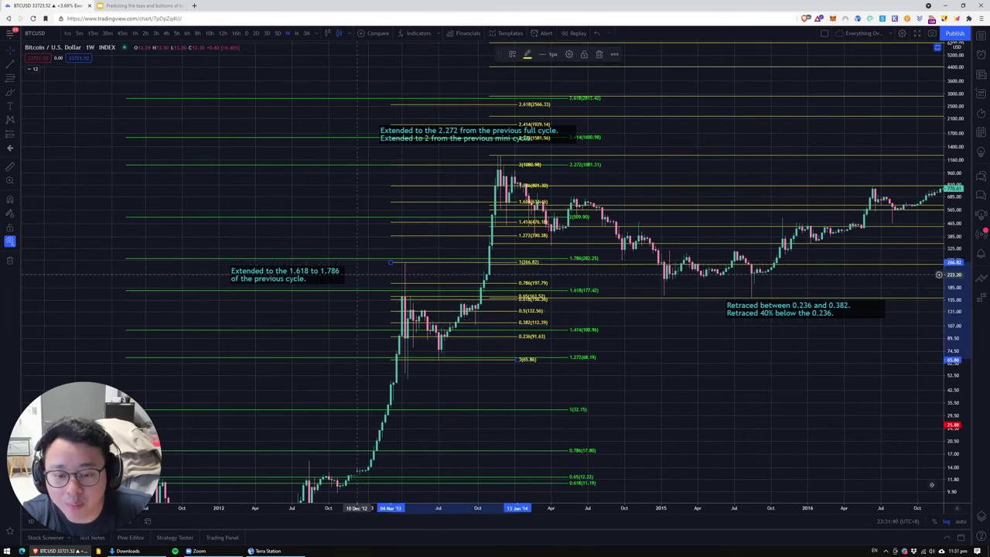
mouse_move(517, 360)
left_mouse_down()
mouse_move(530, 370)
mouse_move(531, 359)
left_mouse_up()
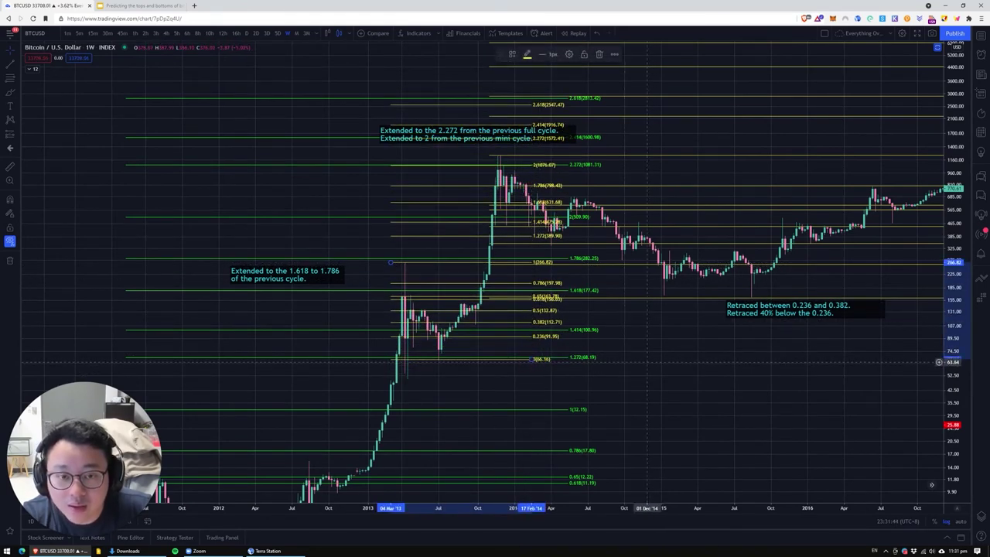
- Add a horizontal line at the 2 extension level of the April 2021 Fib Retracement, at about 144,660
left_click_drag(653, 360, 632, 416)
left_click_drag(413, 201, 386, 265)
left_click_drag(759, 232, 365, 387)
left_click_drag(735, 216, 511, 331)
left_click_drag(739, 263, 526, 309)
scroll(671, 255, "down", 2)
scroll(928, 220, "up", 5)
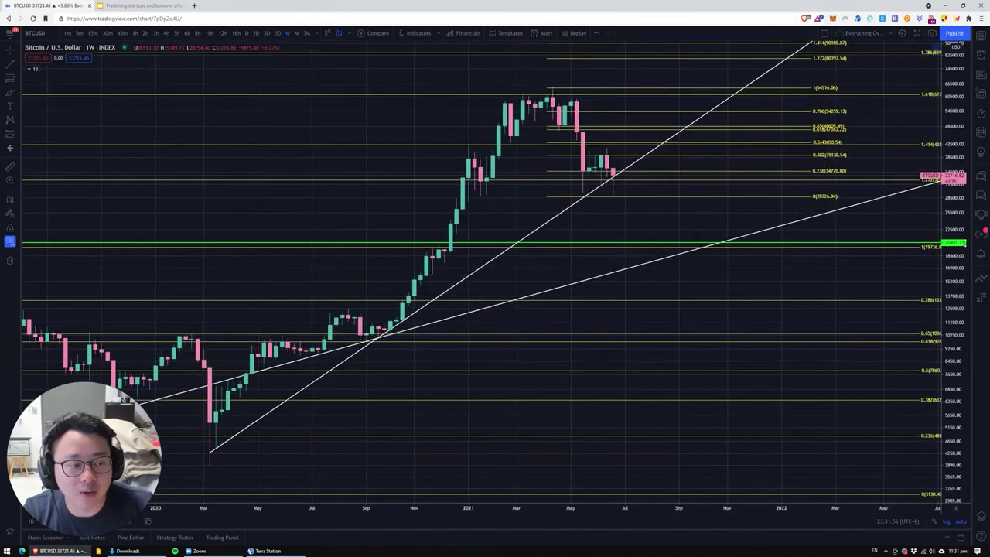
left_click_drag(866, 225, 626, 450)
left_click_drag(773, 271, 784, 255)
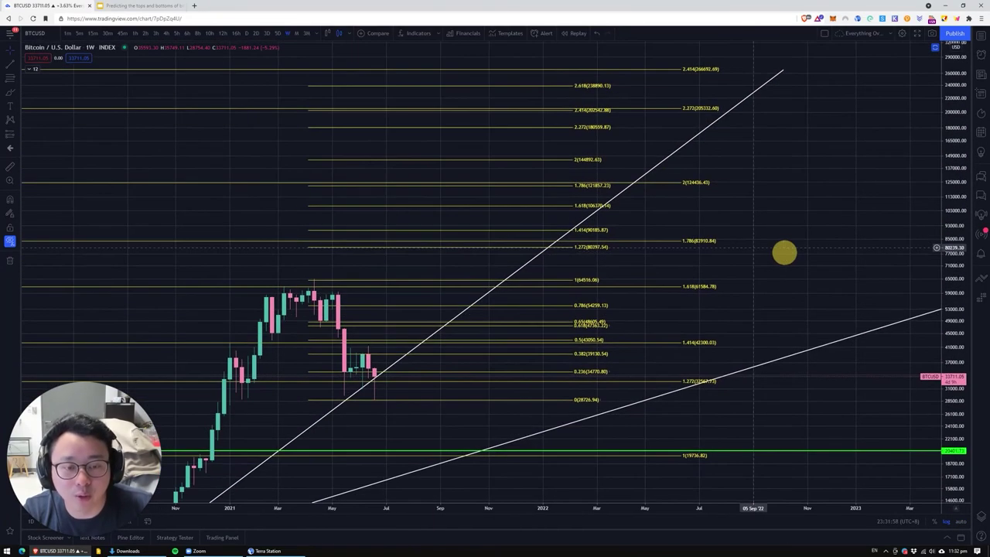
left_click(310, 282)
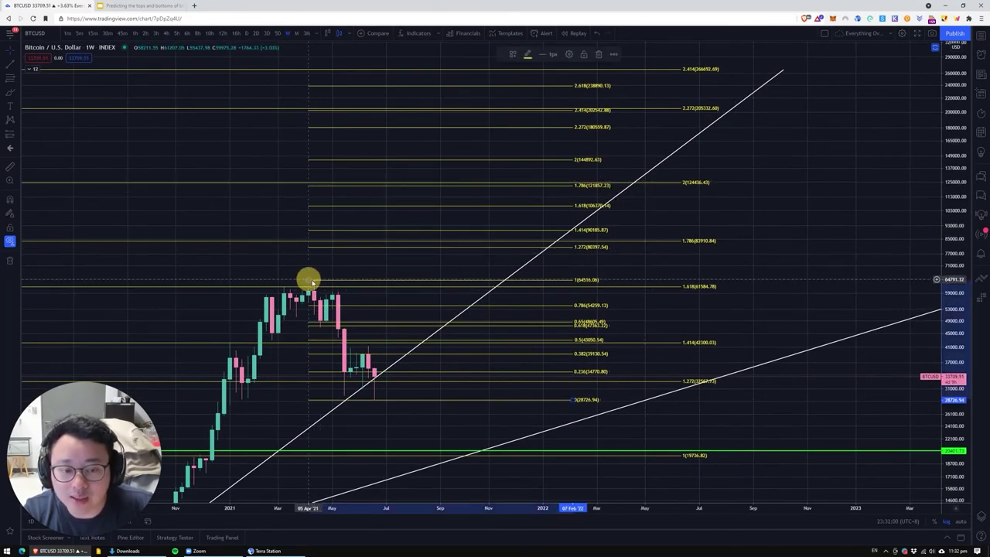
left_click(614, 160)
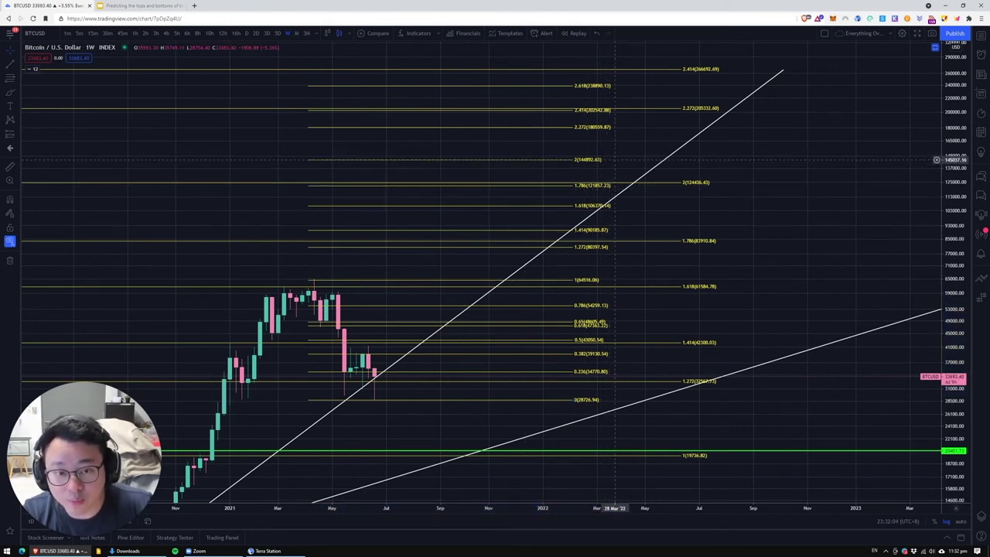
key("alt+h")
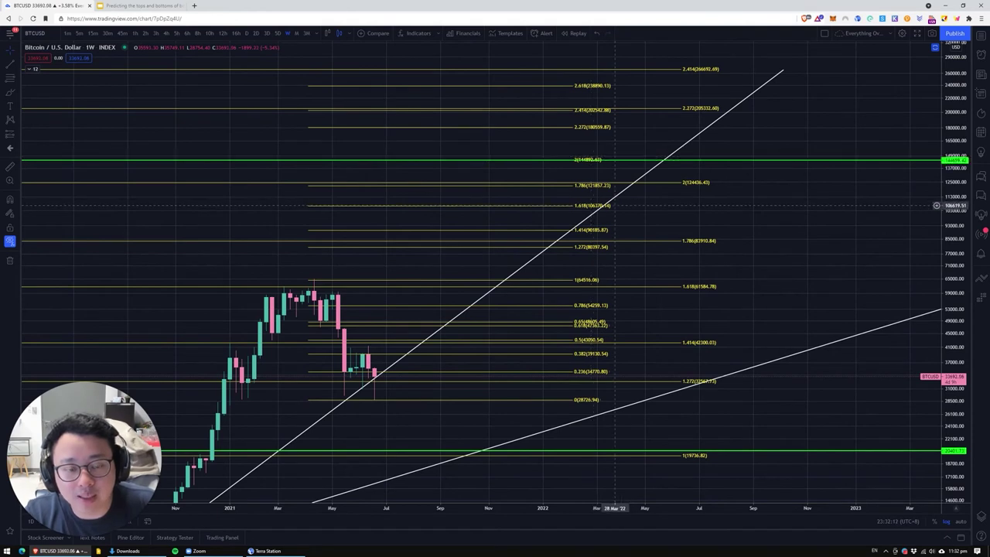
- Measure the price and date range along the steeper trend line from the 1.618 extension up to the full-cycle 2.272 level, and clear the measurement
left_click(615, 205, "shift")
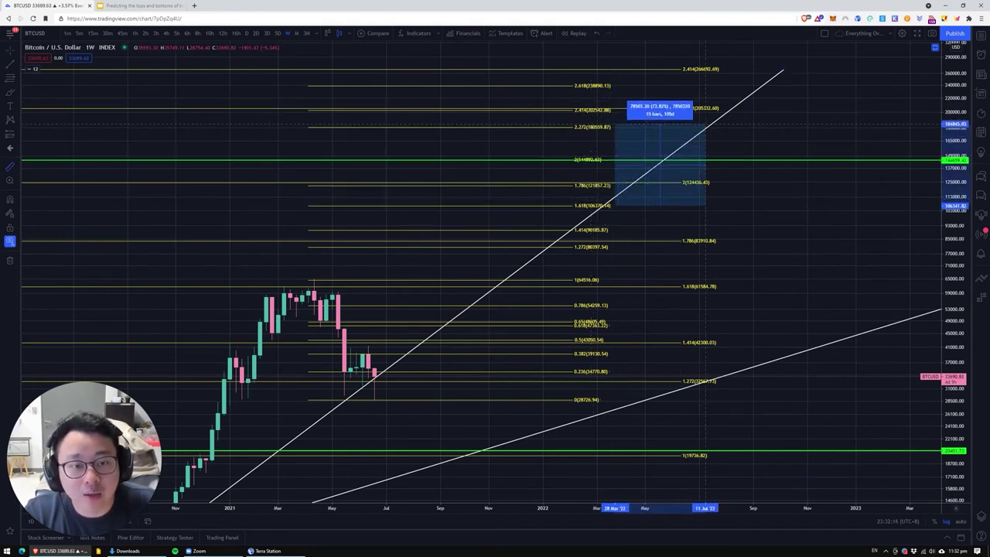
left_click(747, 137)
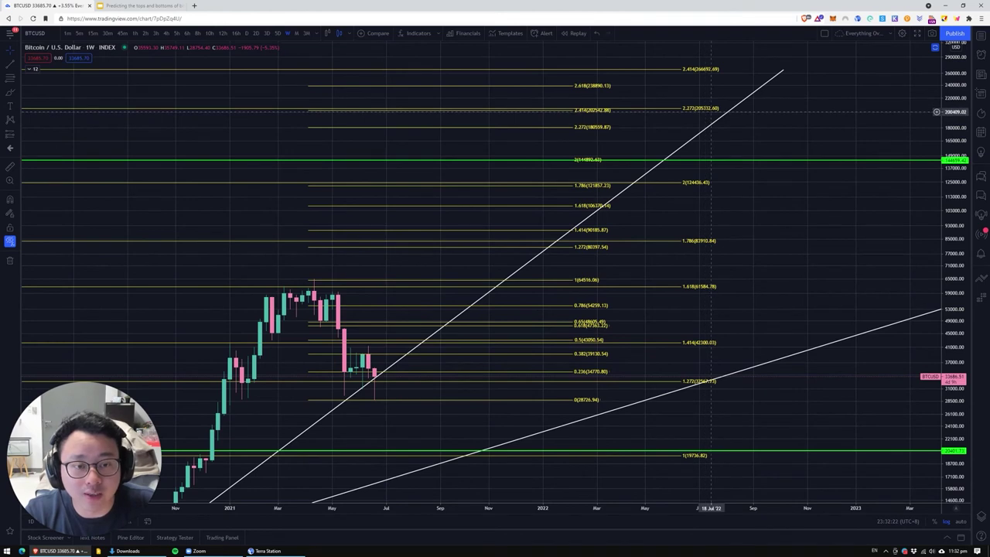
left_click(610, 205, "shift")
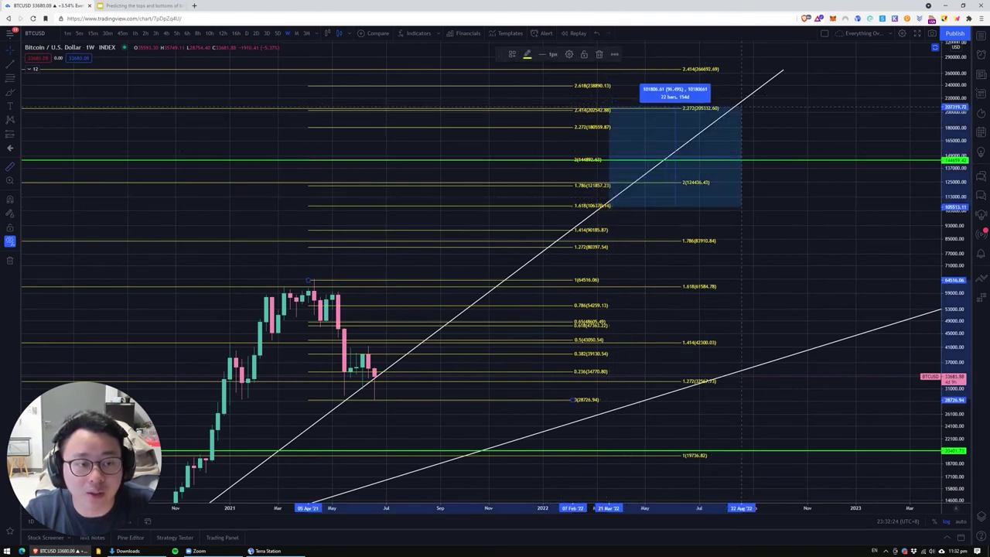
left_click(724, 105)
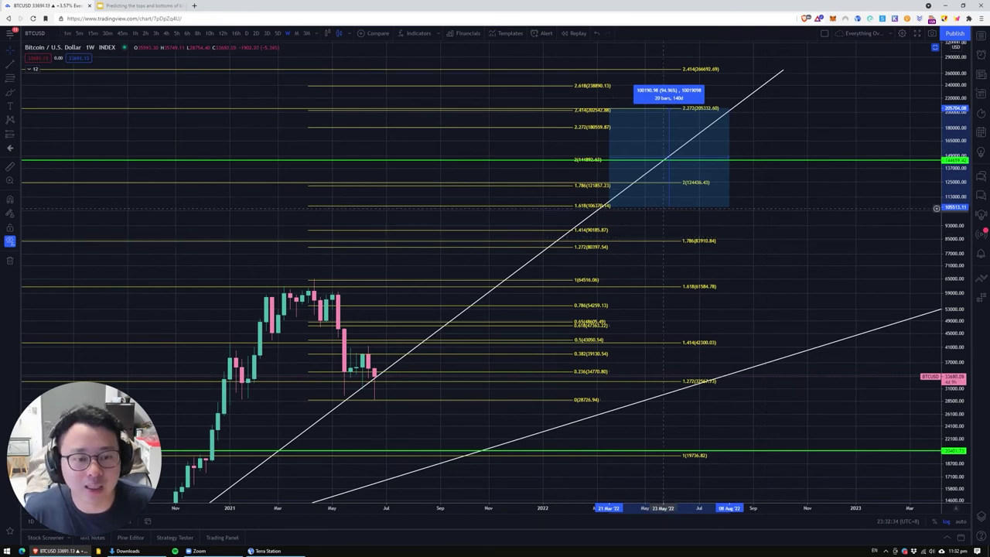
left_click(729, 200)
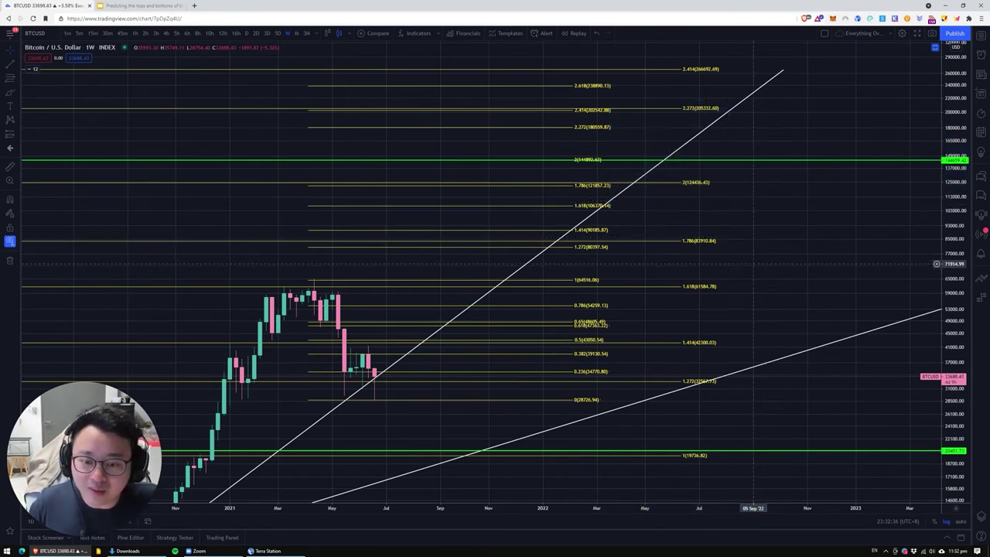
- Lower the April 2021 Fib Retracement's low anchor to the green line near 20,460 and check its 1.618 to 2 extensions against the steeper trend line
left_click_drag(762, 258, 774, 229)
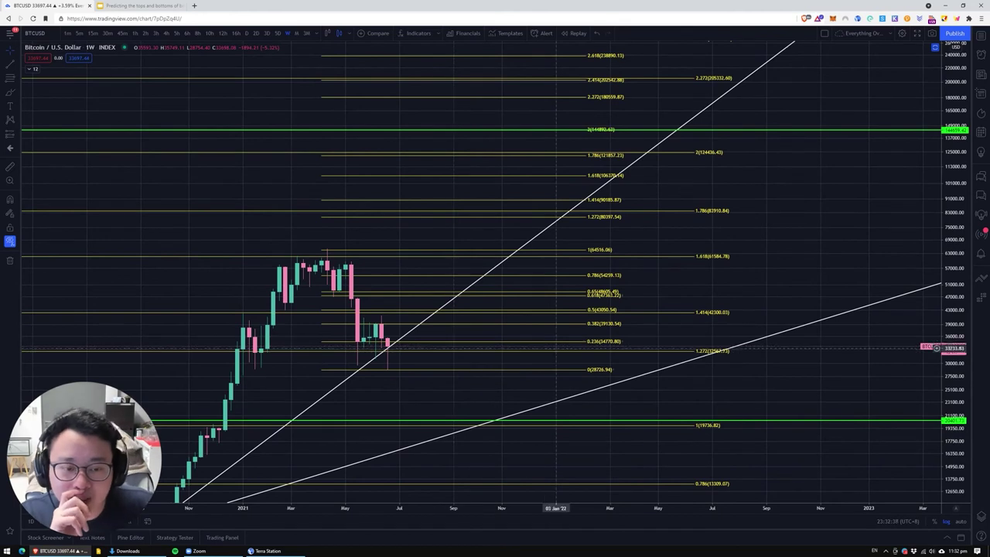
left_click(587, 370)
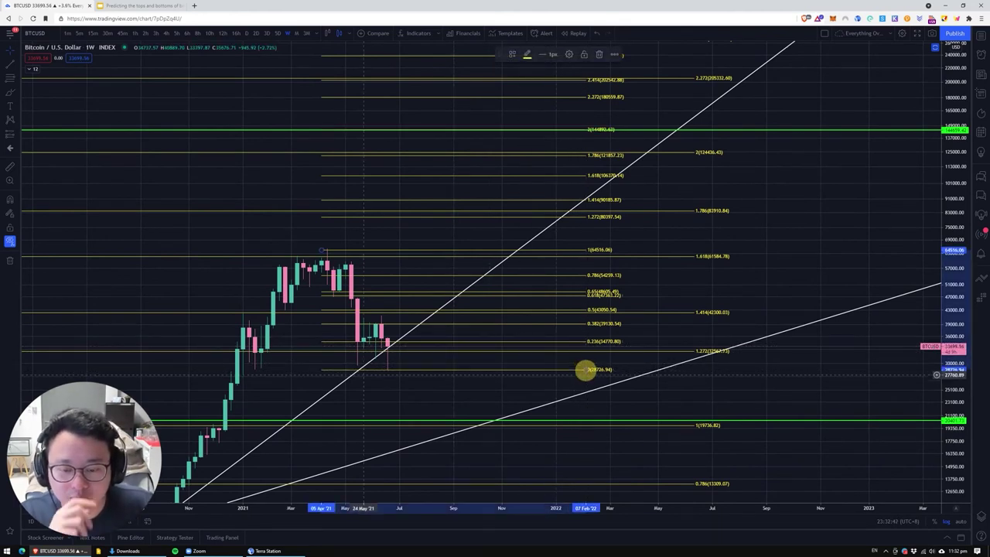
left_click_drag(586, 371, 641, 420)
left_click_drag(771, 254, 763, 301)
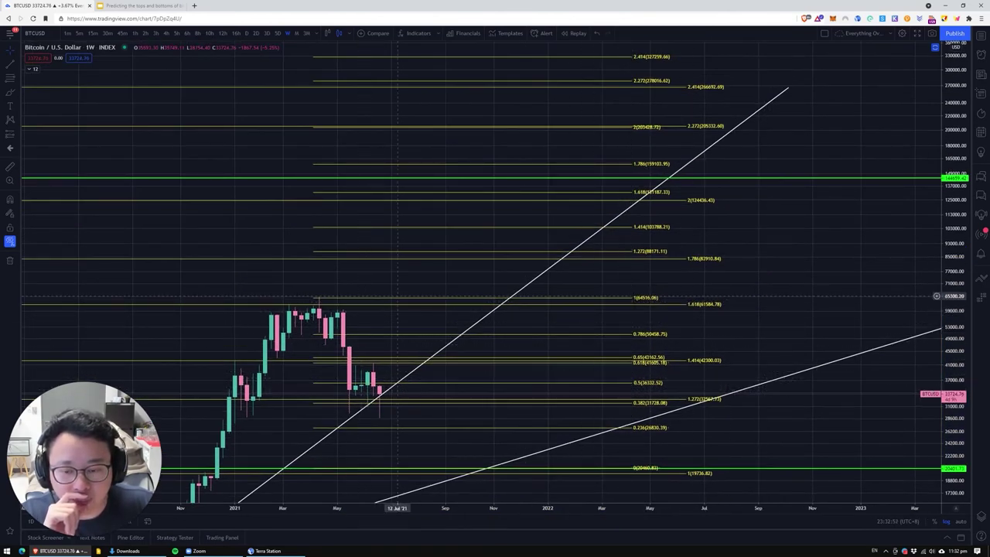
left_click_drag(779, 258, 774, 298)
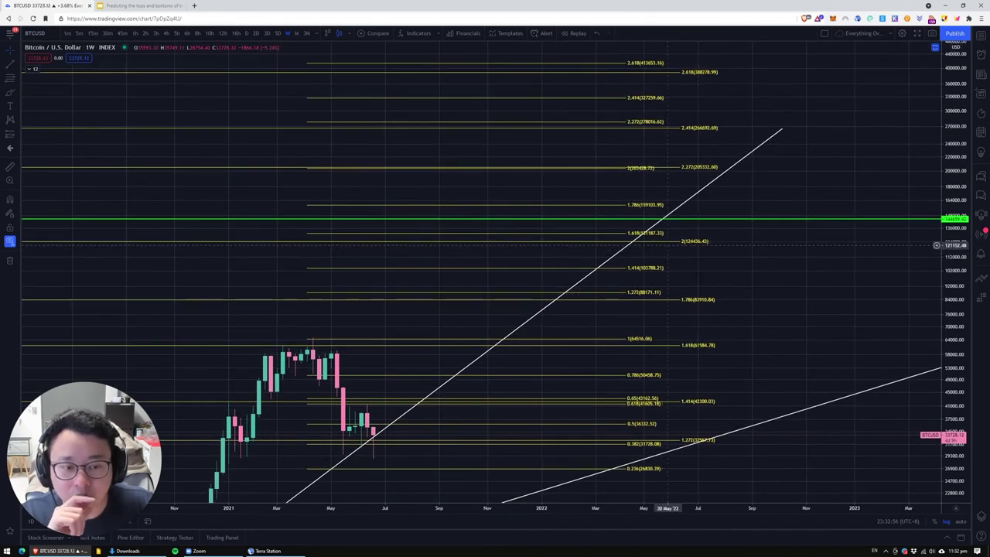
left_click(652, 235)
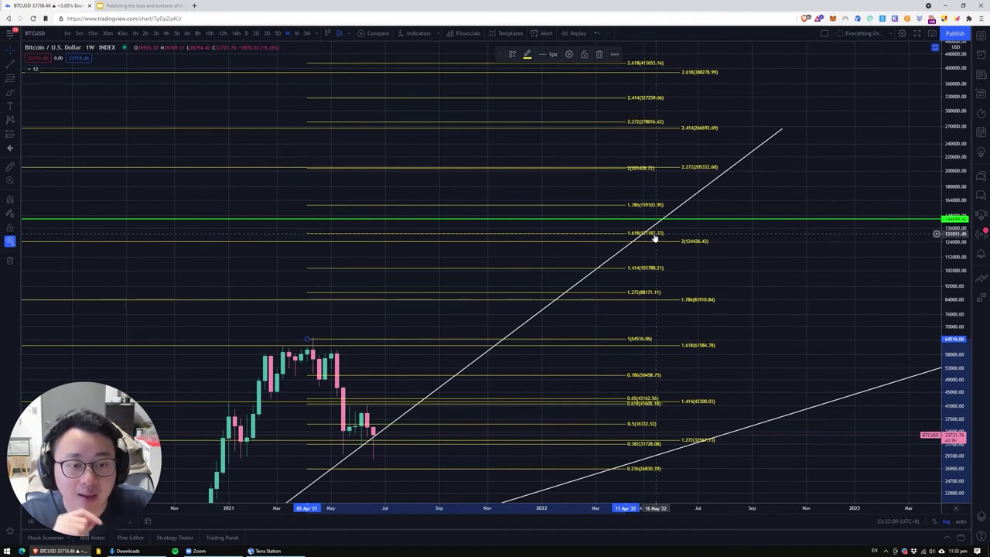
left_click(638, 178)
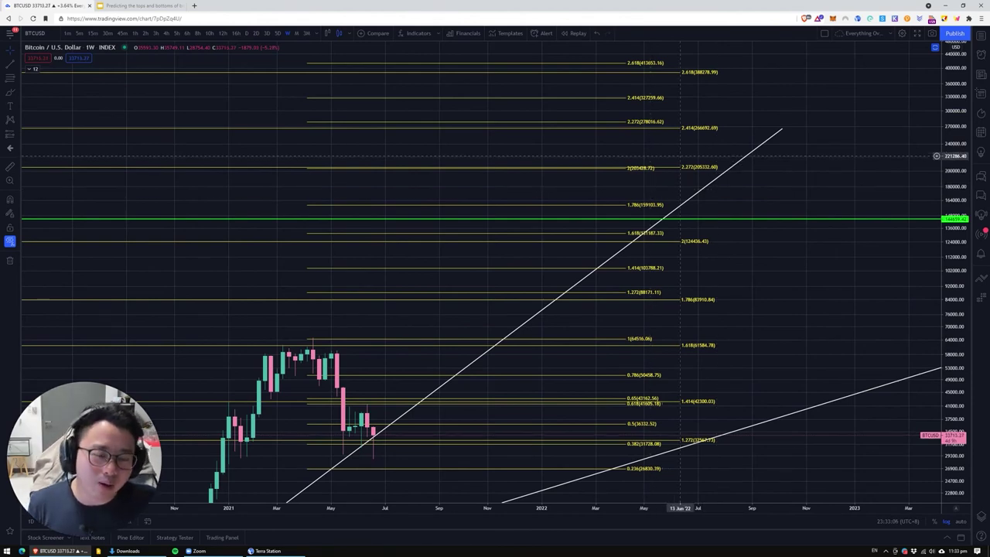
- Try a freehand price path swinging from the mid-2021 candles to a peak at the 2 extension in 2022 and back down, and undo it
scroll(680, 157, "down", 3)
left_click_drag(819, 259, 642, 256)
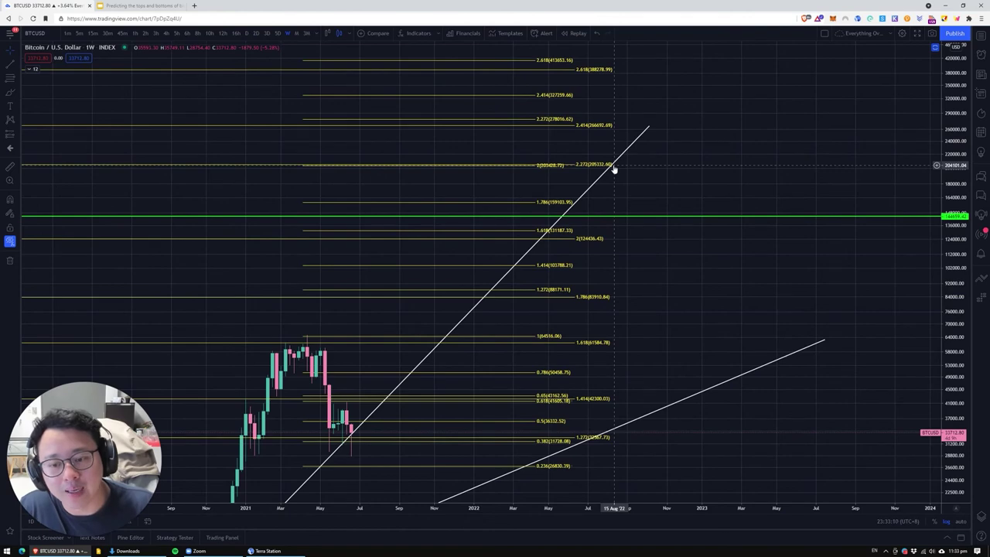
left_click_drag(674, 175, 740, 110)
left_click_drag(950, 137, 928, 303)
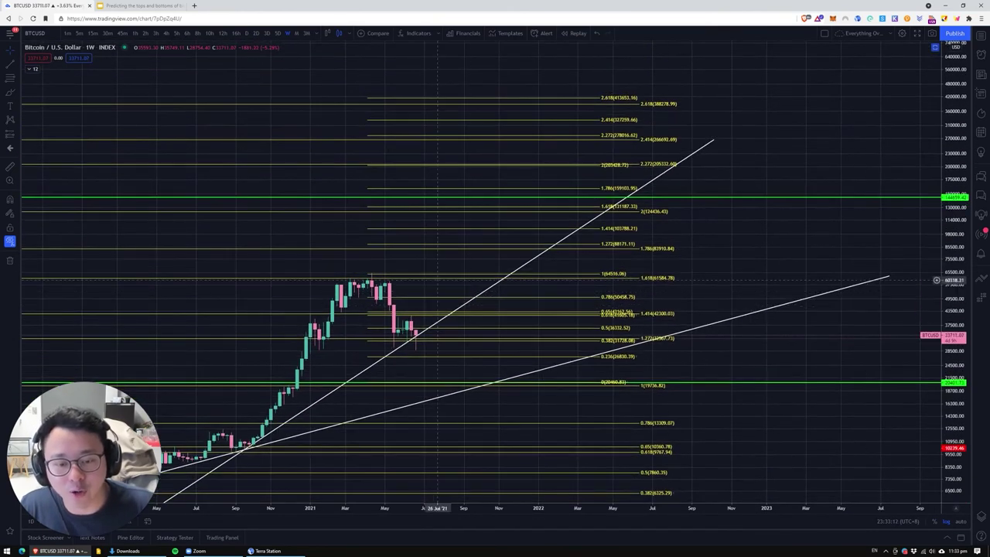
left_click(12, 93)
mouse_move(396, 308)
left_mouse_down()
mouse_move(422, 358)
mouse_move(480, 234)
mouse_move(582, 265)
mouse_move(597, 165)
mouse_move(616, 181)
mouse_move(673, 300)
left_mouse_up()
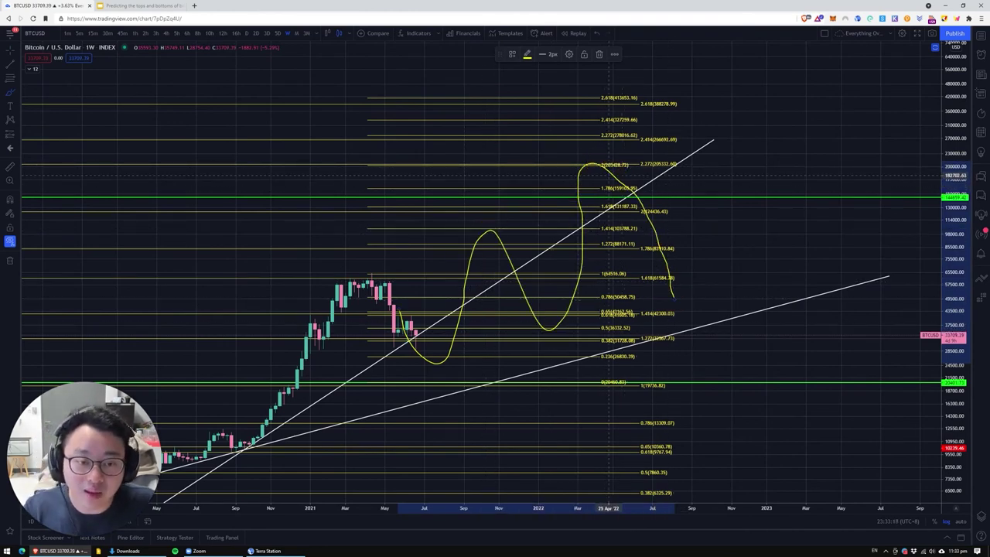
key("ctrl+z")
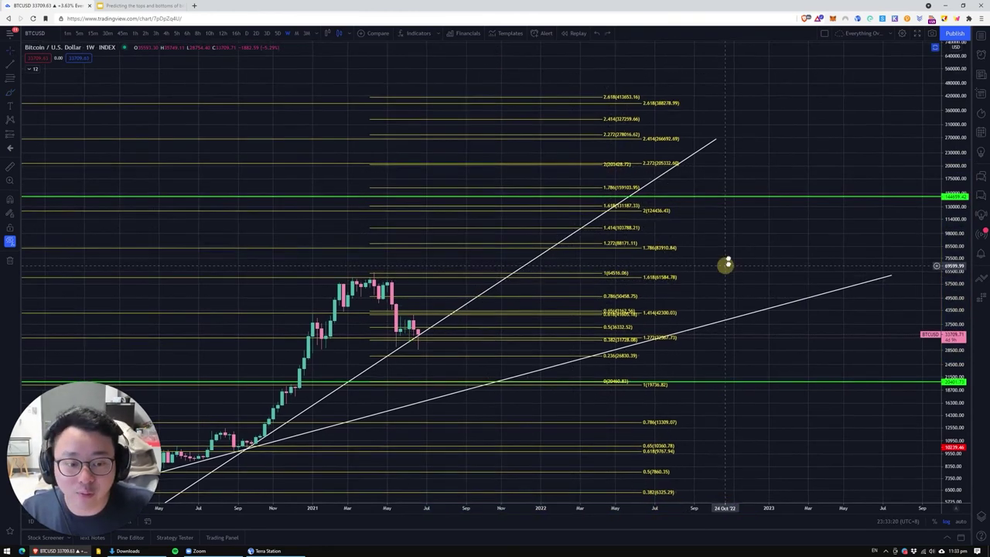
- Place a Long Position from 28 Jun 2021 with entry at about 33,615 and its stop at the lower green line, about 20,525
left_click_drag(681, 212, 630, 162)
left_click_drag(944, 288, 920, 168)
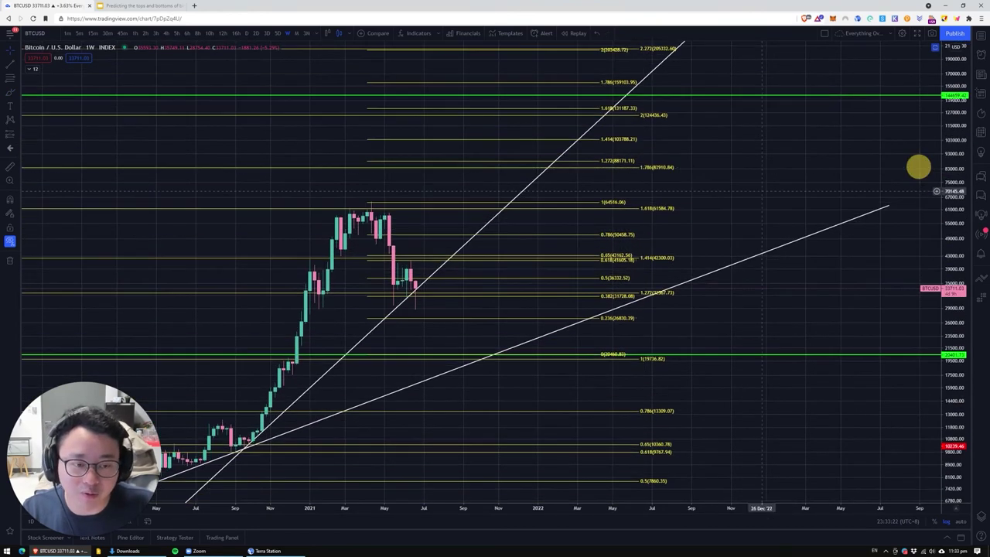
left_click_drag(727, 198, 723, 261)
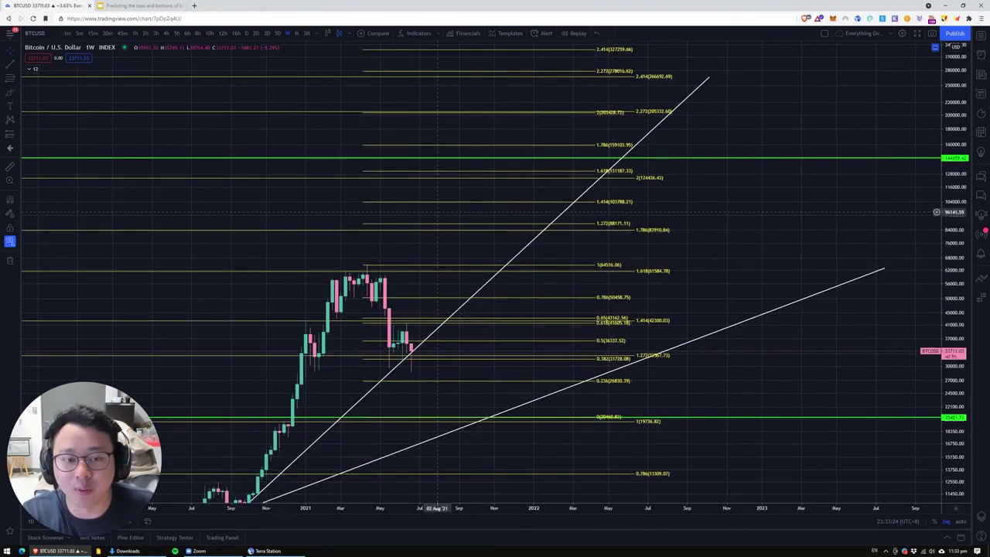
left_click(20, 135)
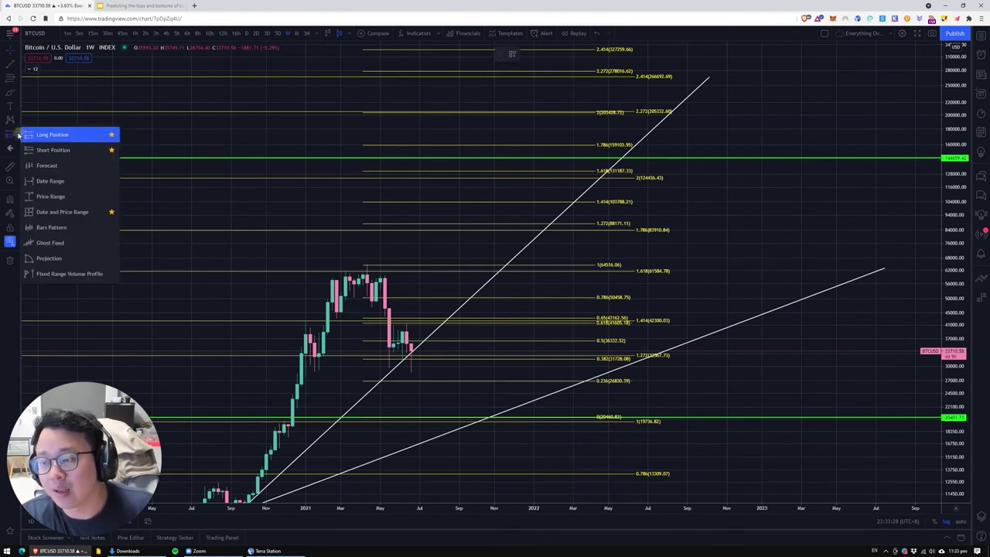
left_click(46, 135)
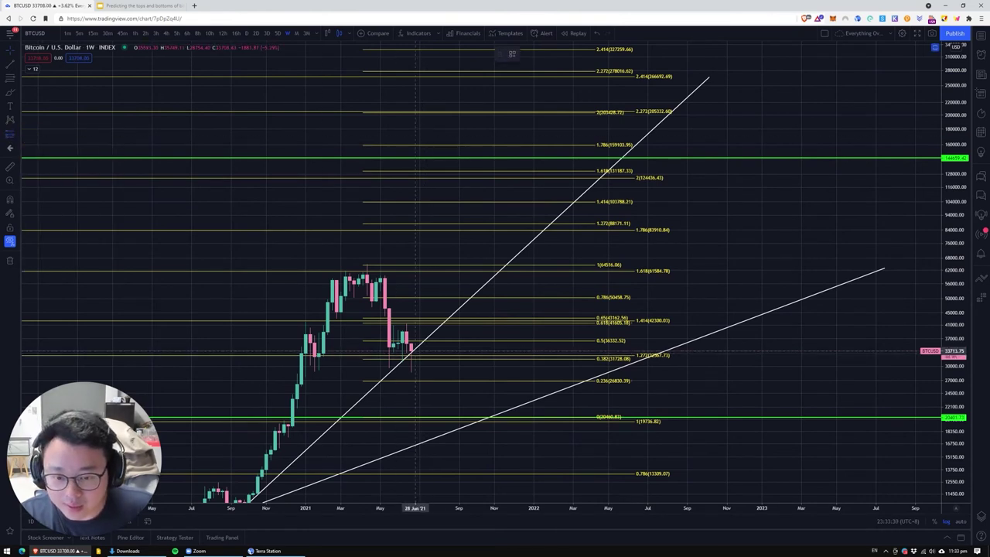
left_click(415, 352)
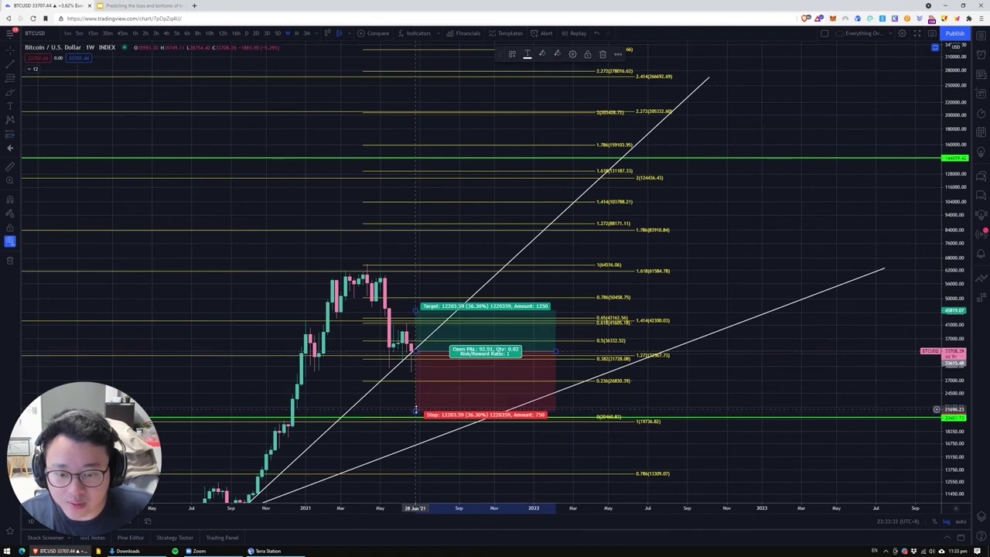
left_click_drag(415, 412, 416, 417)
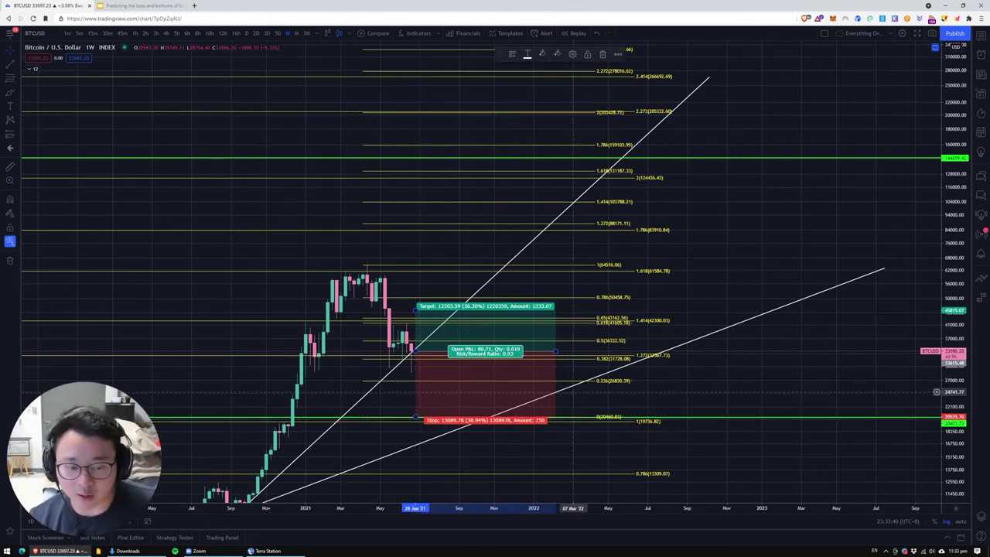
- Raise the long position's target to about 81,643, just below the full-cycle 1.786 level
left_click_drag(754, 270, 723, 303)
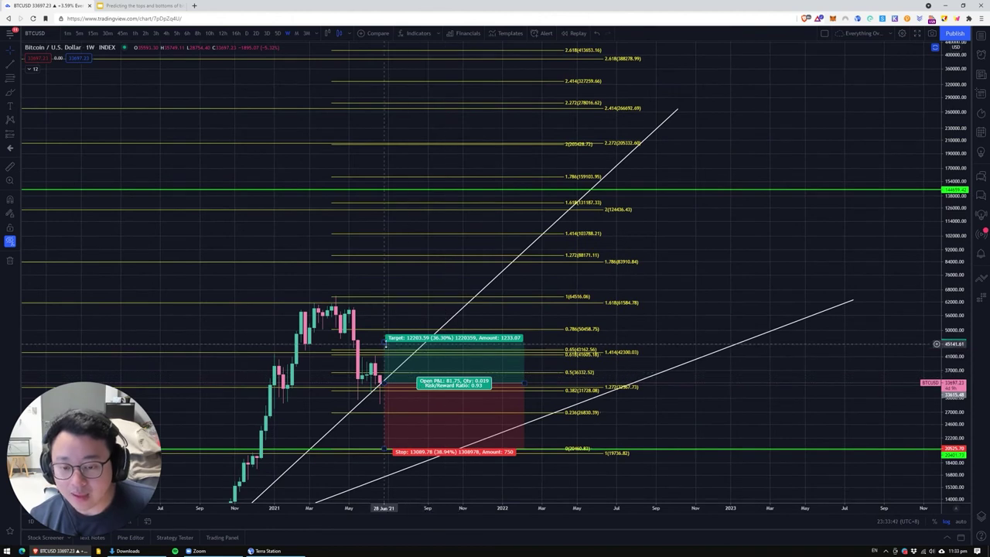
left_click(385, 344)
left_click_drag(384, 343, 414, 263)
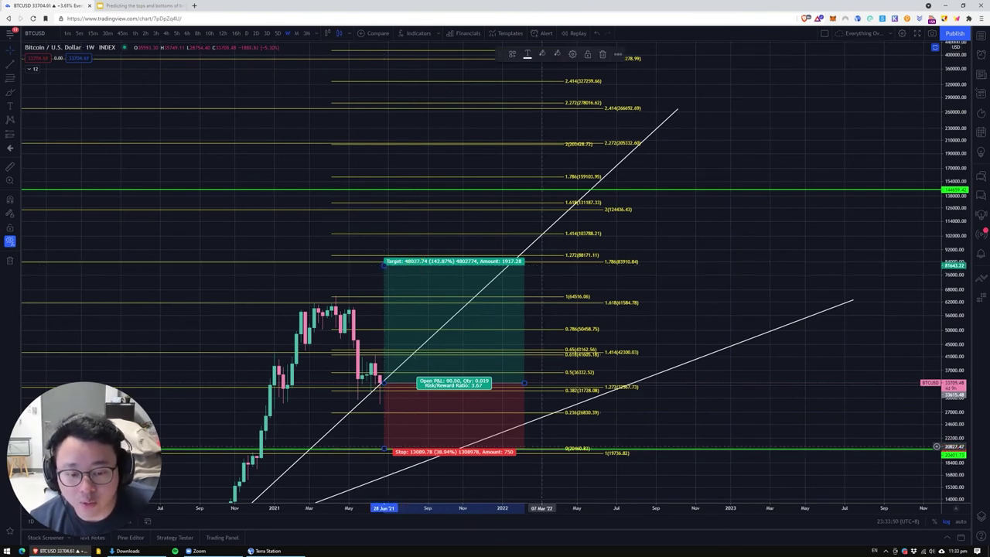
- Move the 2021 Fib Retracement's low anchor back to about 28,713 and raise the long position's target to the upper green line, about 143,831
left_click_drag(564, 448, 520, 403)
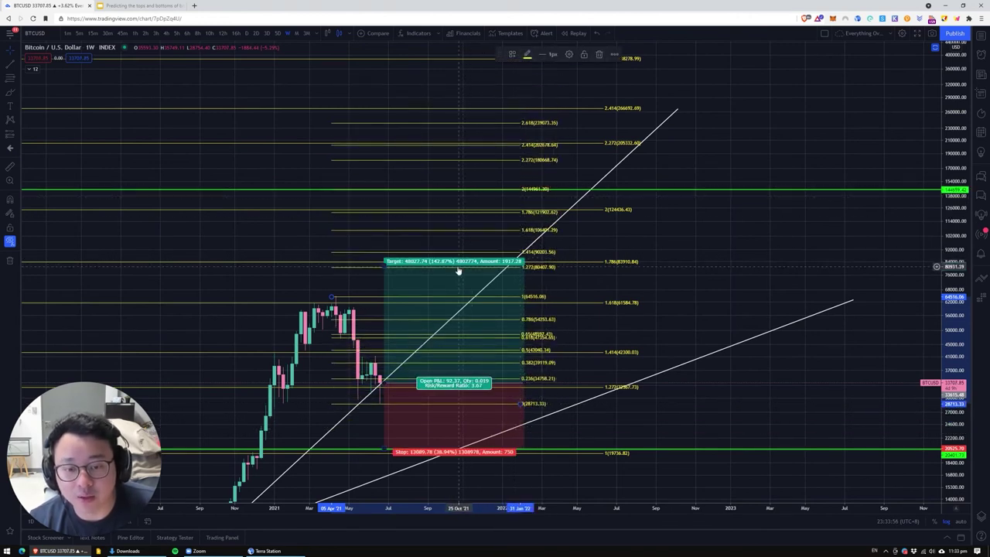
left_click_drag(399, 265, 526, 191)
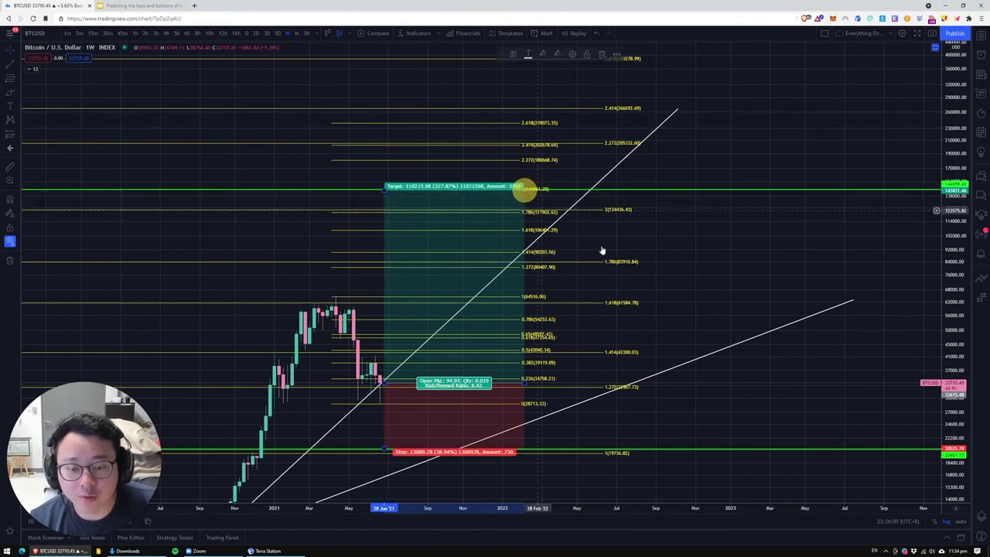
- Lower the long position's target to about 106,483, at the 2021 Fib Retracement's 1.618 level
left_click_drag(701, 282, 706, 268)
left_click(482, 379)
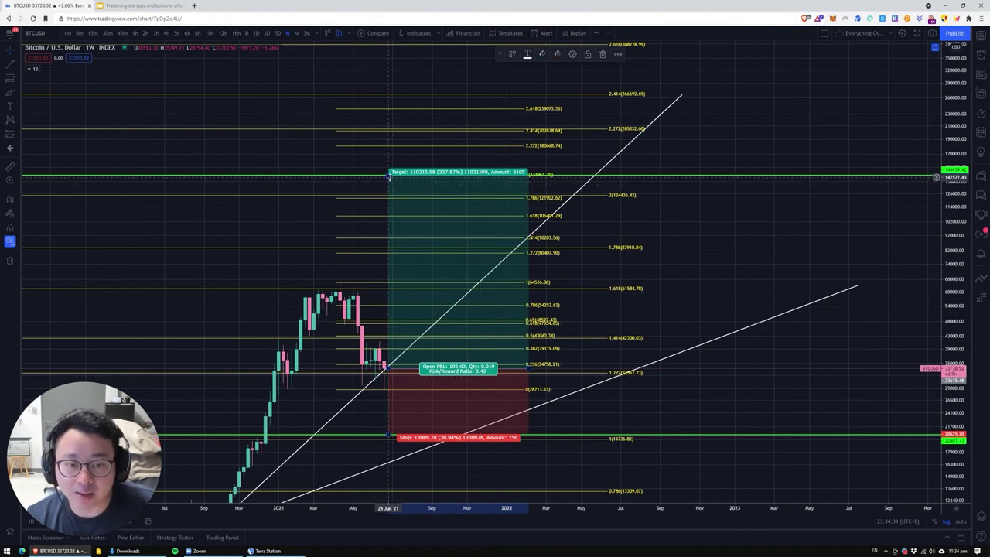
left_click_drag(388, 177, 500, 213)
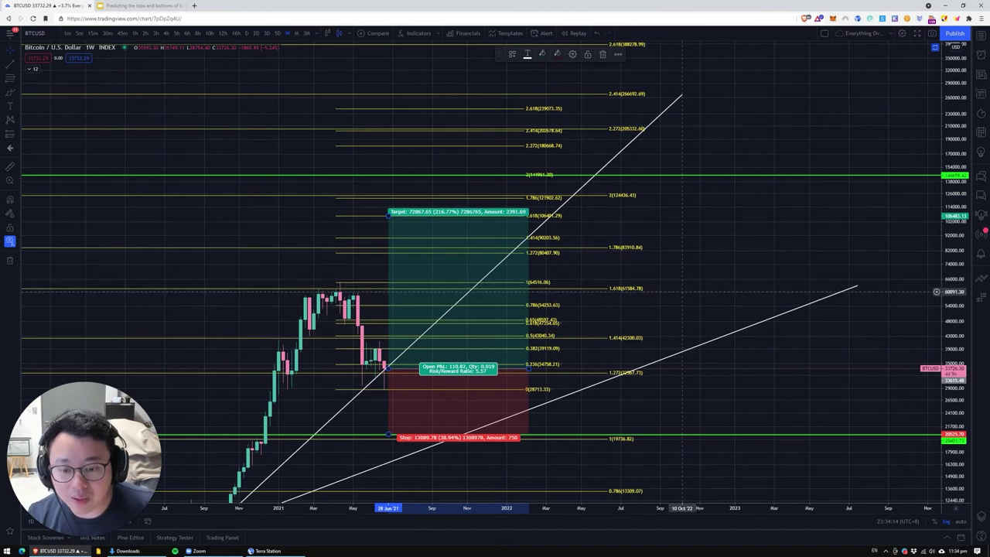
- Lower the 2021 Fib Retracement's low anchor to about 20,228, near the lower green line
left_click_drag(727, 429, 765, 384)
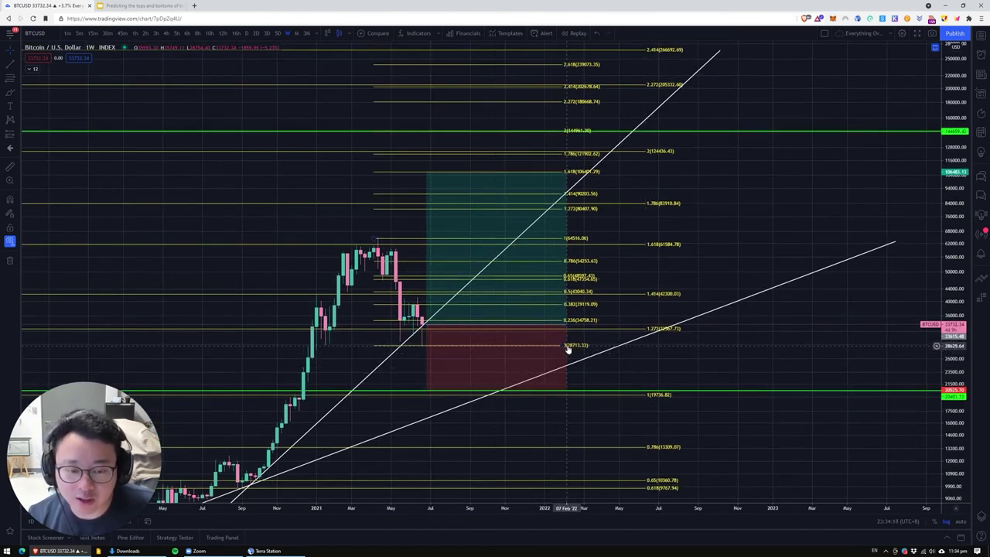
left_click_drag(565, 347, 627, 392)
left_click_drag(488, 443, 476, 470)
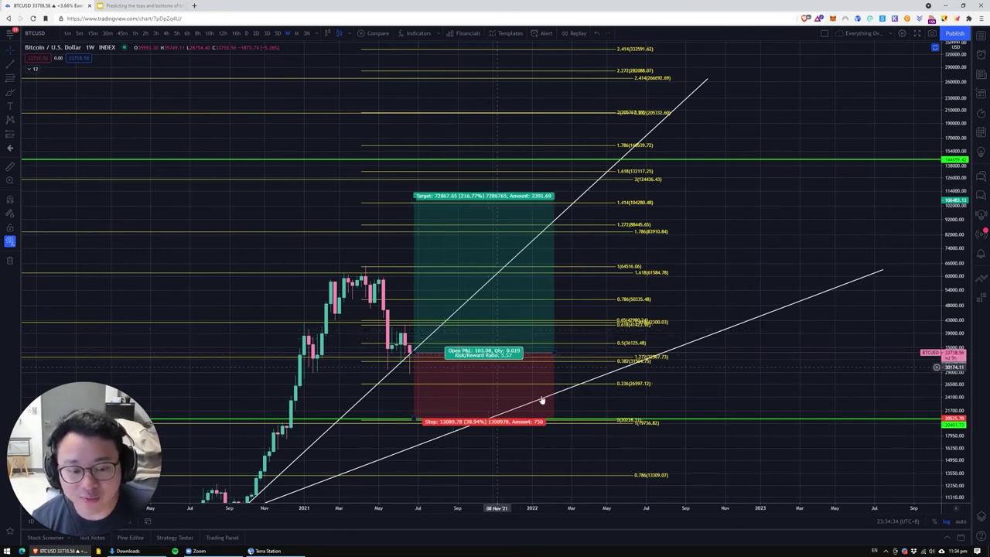
- Set the long position's entry to about 23,067 on 19 Jul 2021 and its target to about 205,358, near the 2 extension
mouse_move(413, 354)
left_mouse_down()
mouse_move(411, 404)
mouse_move(426, 403)
left_mouse_up()
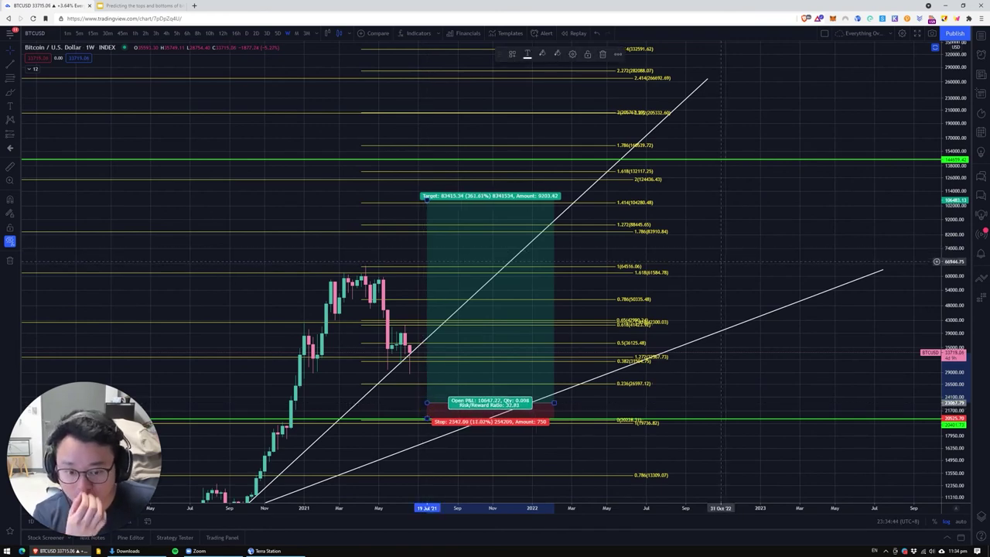
left_click_drag(700, 282, 673, 327)
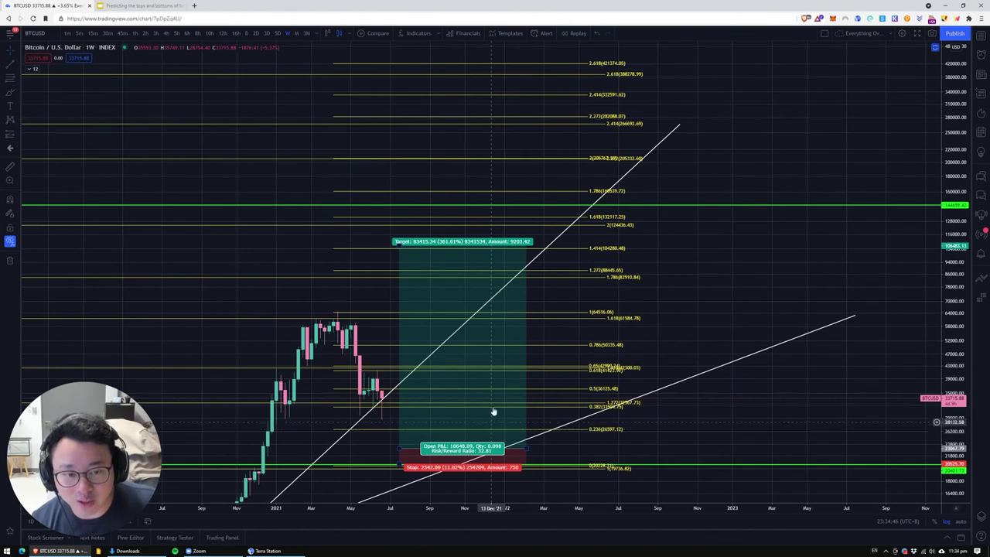
left_click(398, 246)
mouse_move(398, 246)
left_mouse_down()
mouse_move(413, 189)
mouse_move(442, 158)
left_mouse_up()
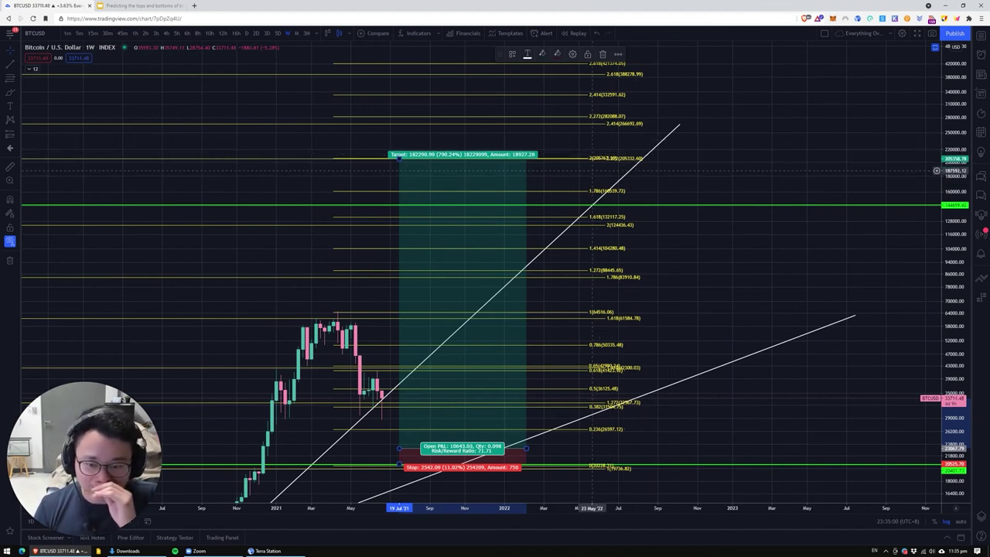
- Return the 2021 Fib Retracement's low anchor to the June 2021 candle low at about 28,713
left_click_drag(684, 298, 754, 190)
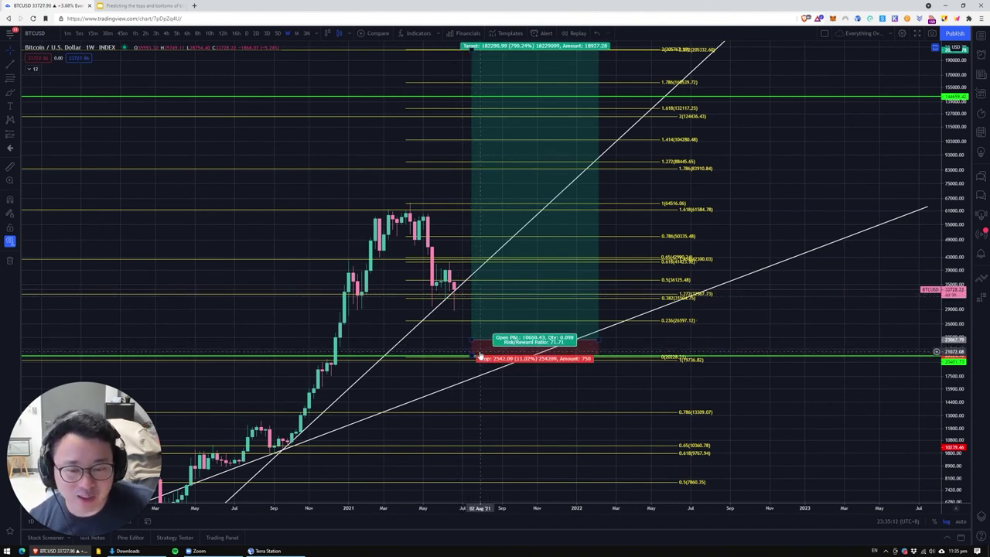
left_click_drag(766, 272, 725, 303)
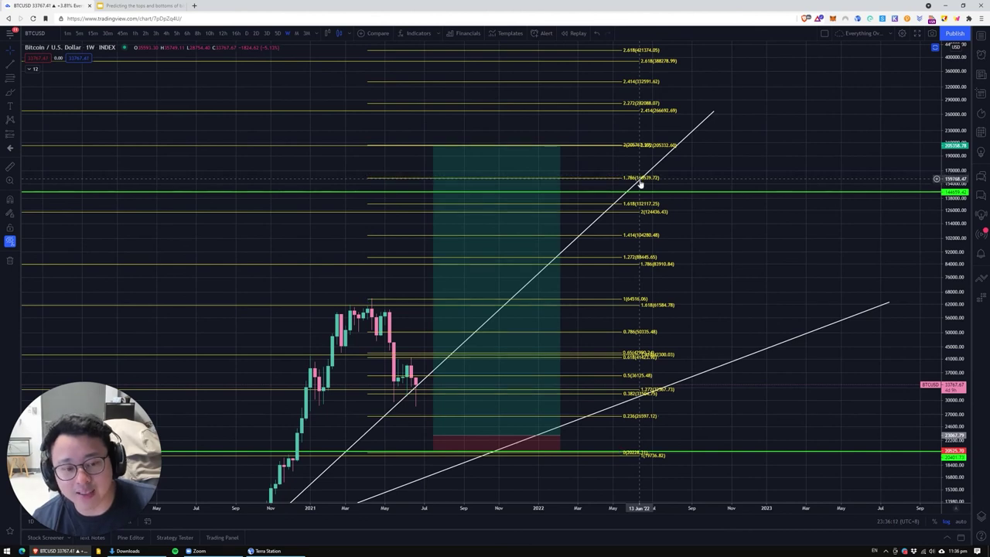
mouse_move(624, 452)
left_mouse_down()
mouse_move(626, 411)
mouse_move(610, 406)
left_mouse_up()
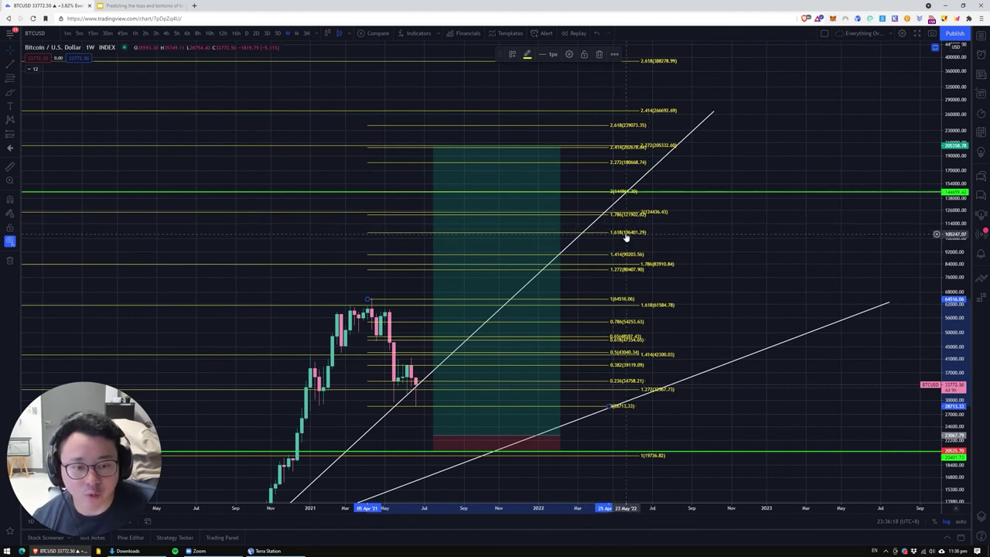